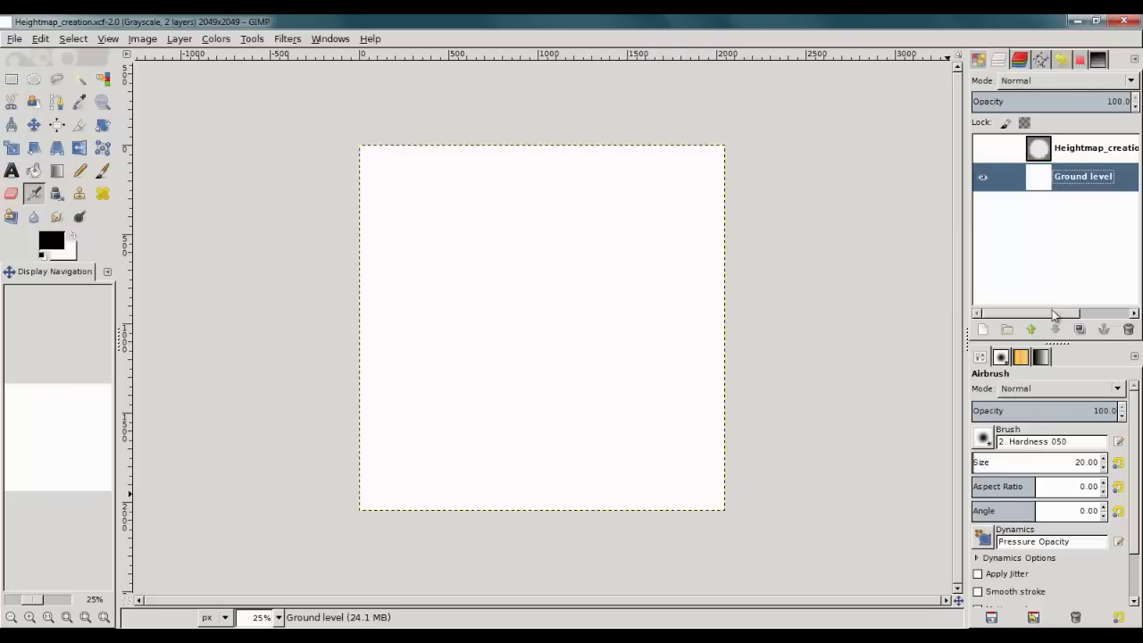
Turn single-window mode off and back on, then maximize the GIMP window
drag(1054, 317, 1024, 321)
click(332, 39)
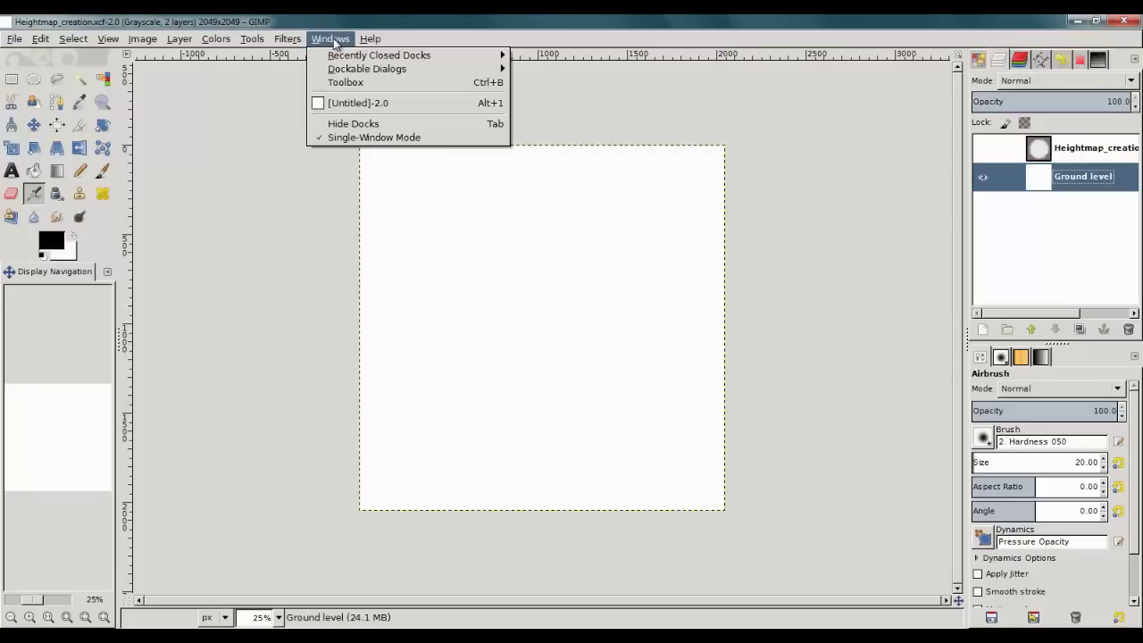
click(355, 137)
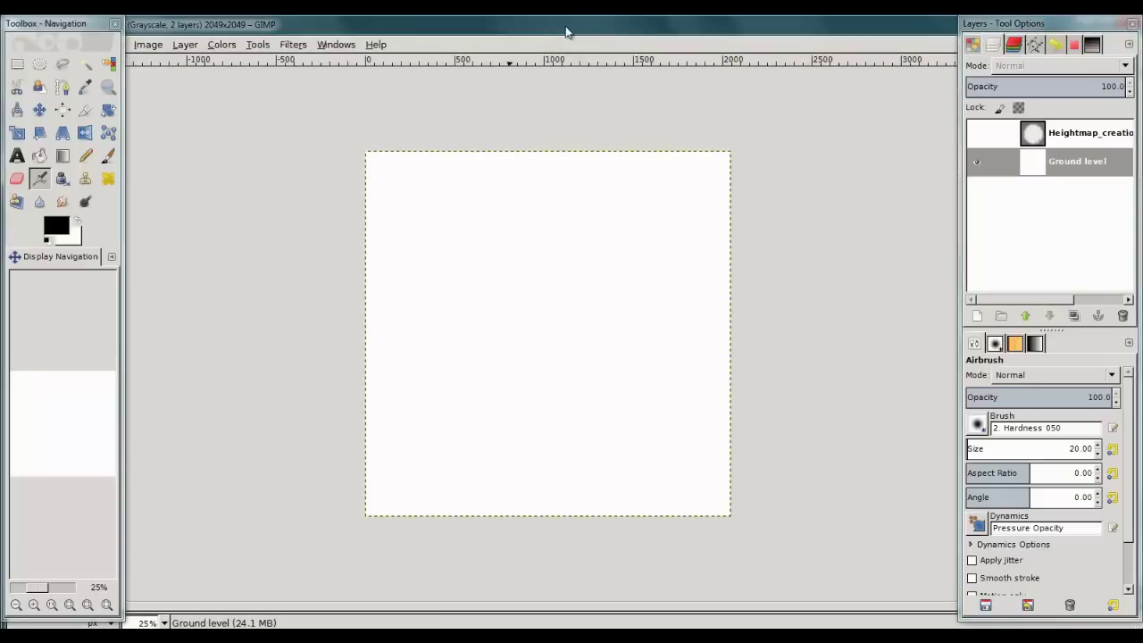
drag(546, 31, 569, 34)
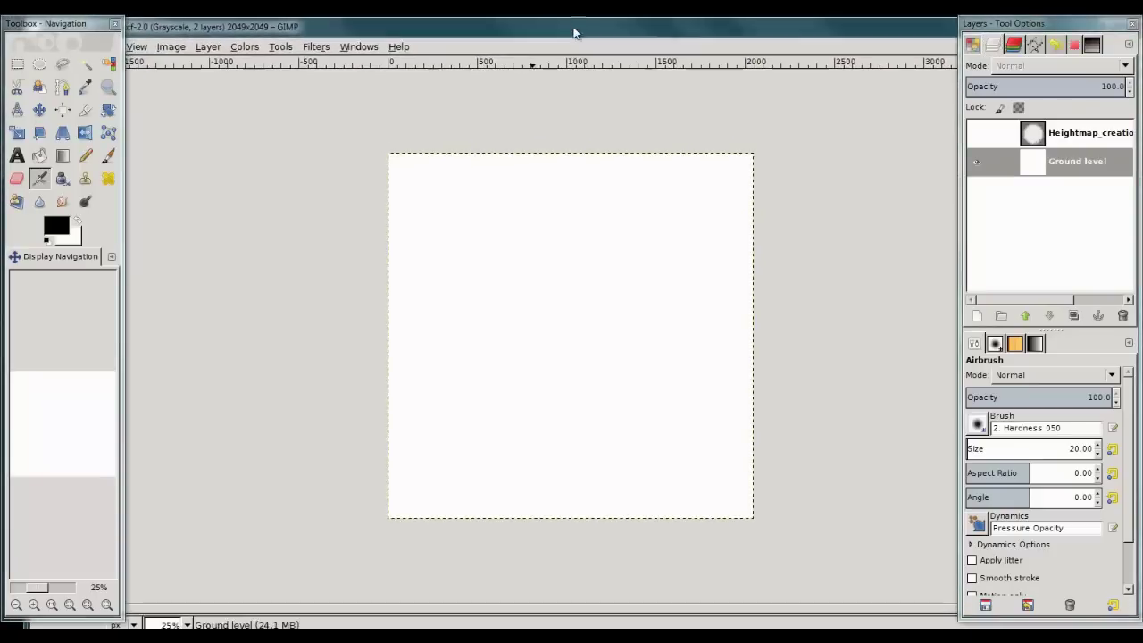
click(358, 49)
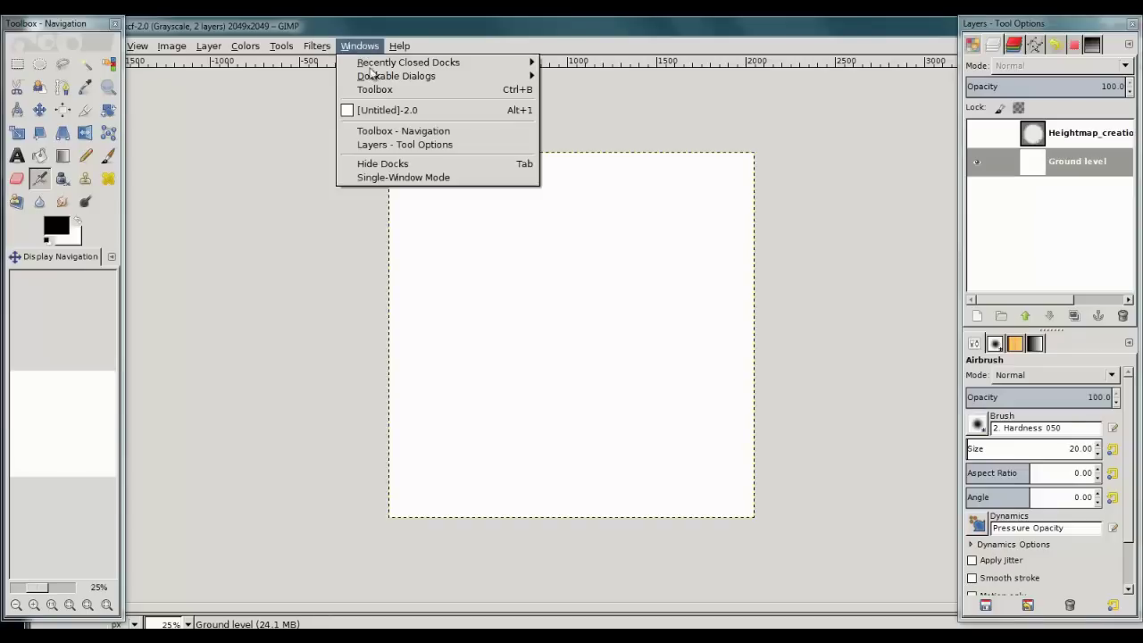
click(369, 178)
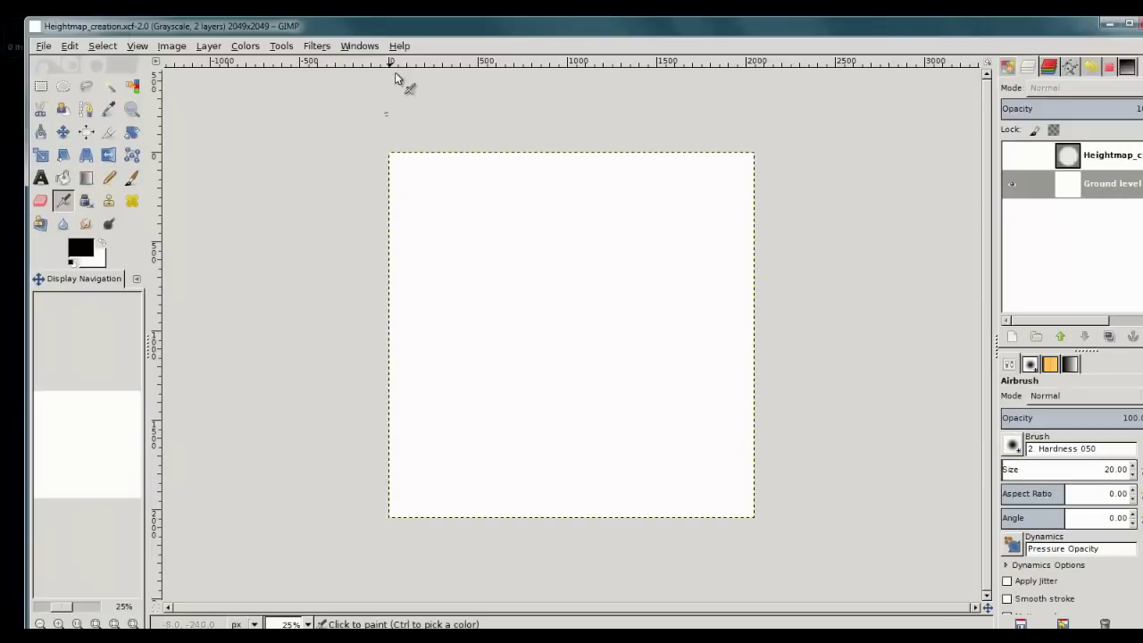
click(1127, 24)
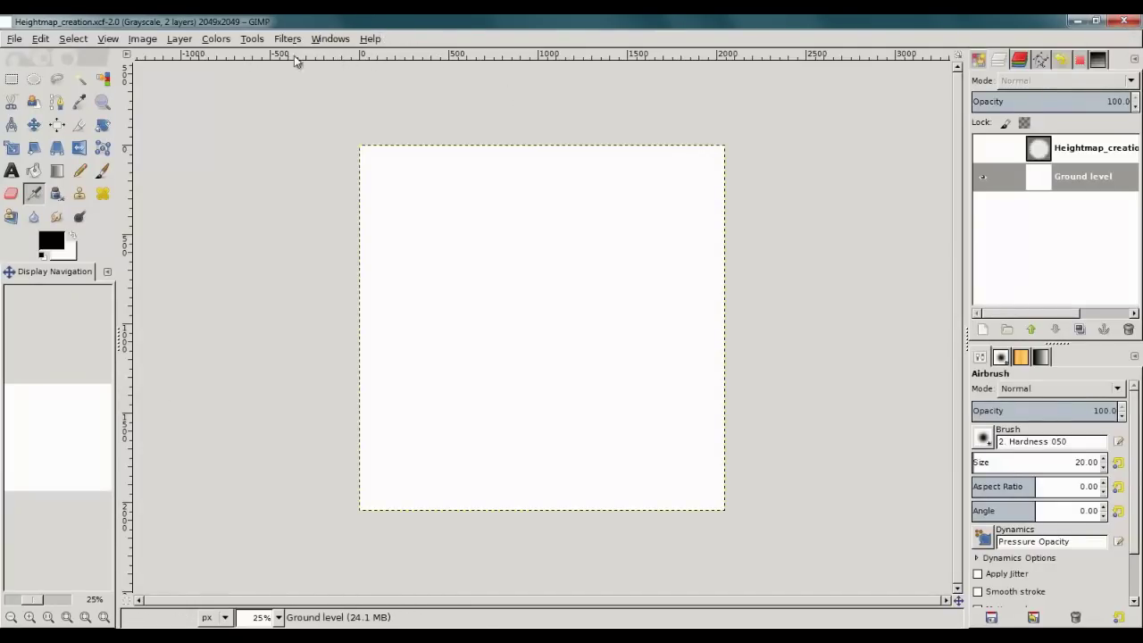
View the About GIMP details and close that window
click(371, 39)
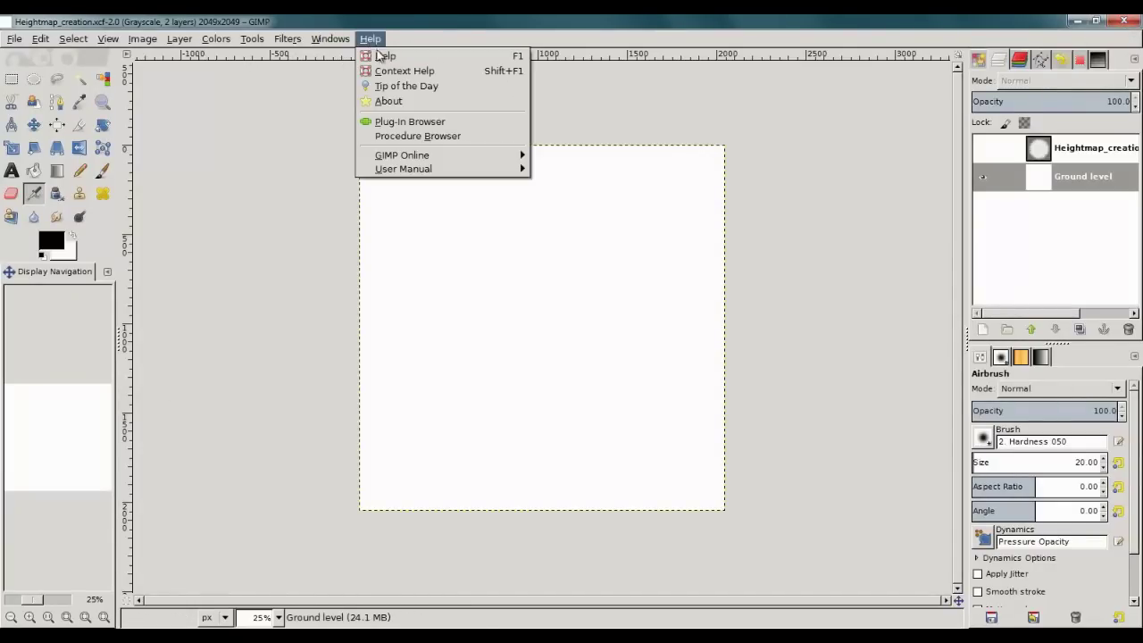
click(430, 102)
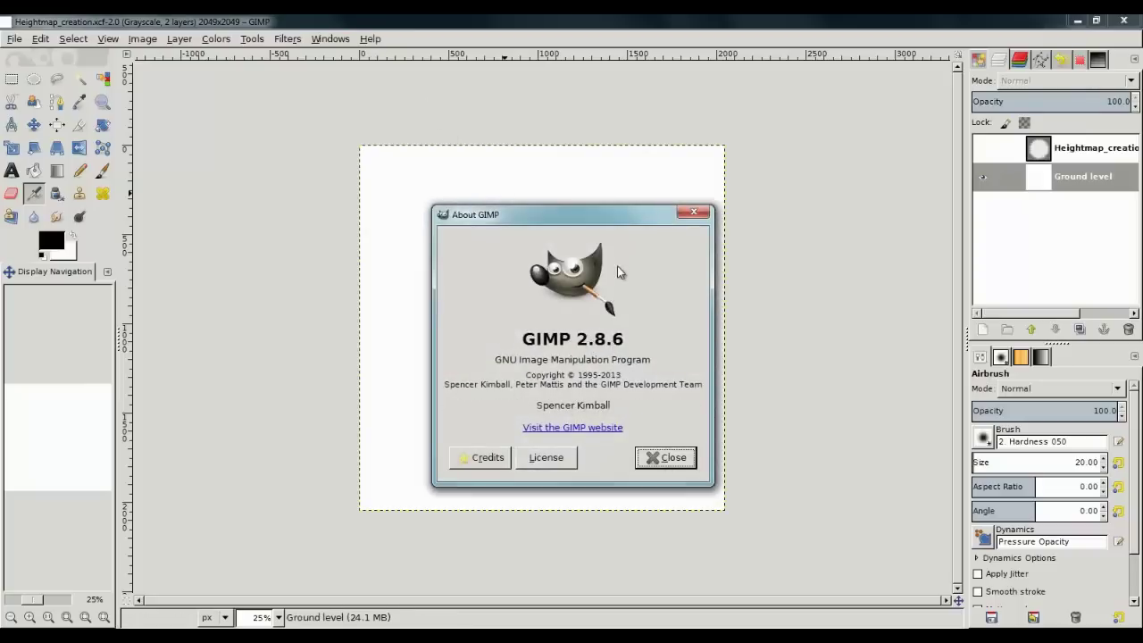
click(652, 451)
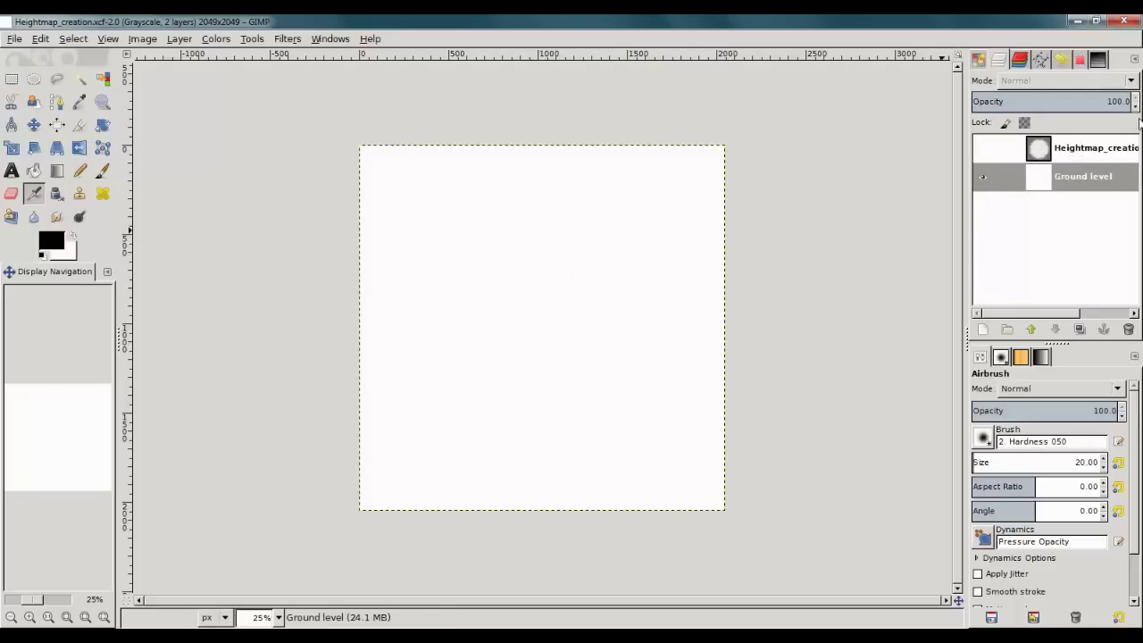
Sample white from the heightmap as foreground colour, then hide the heightmap layer
click(983, 150)
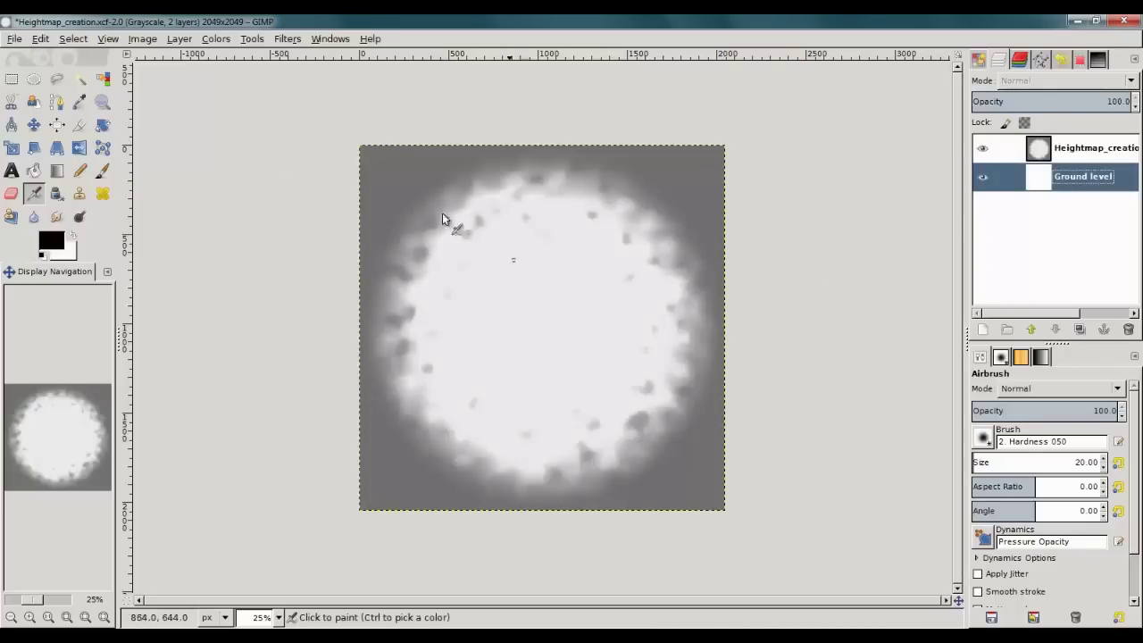
click(79, 101)
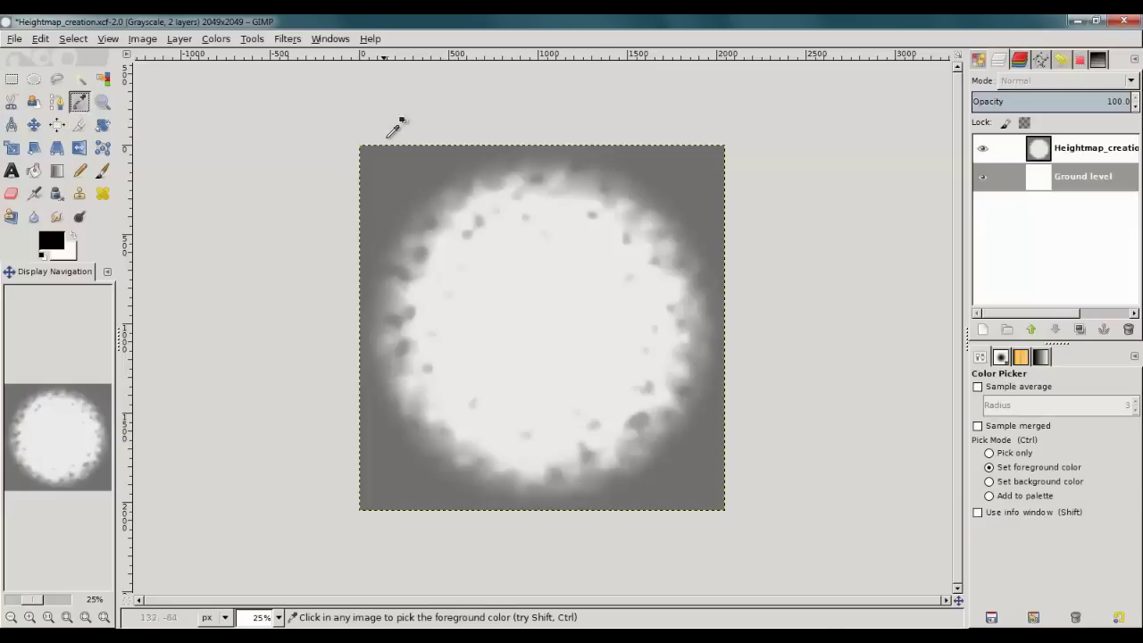
click(390, 155)
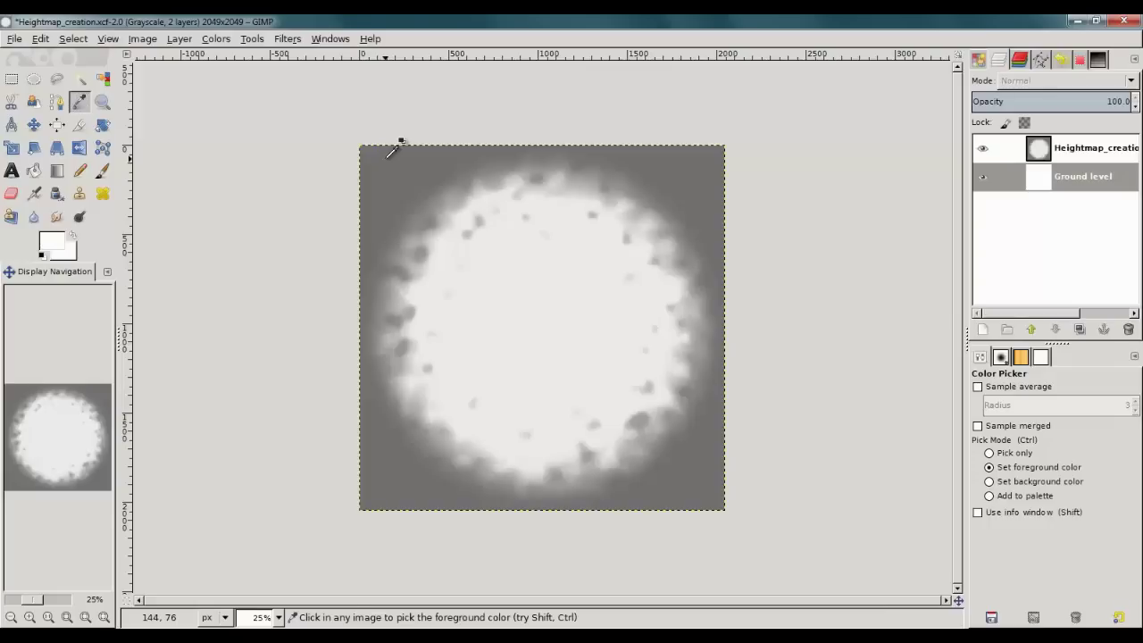
click(982, 149)
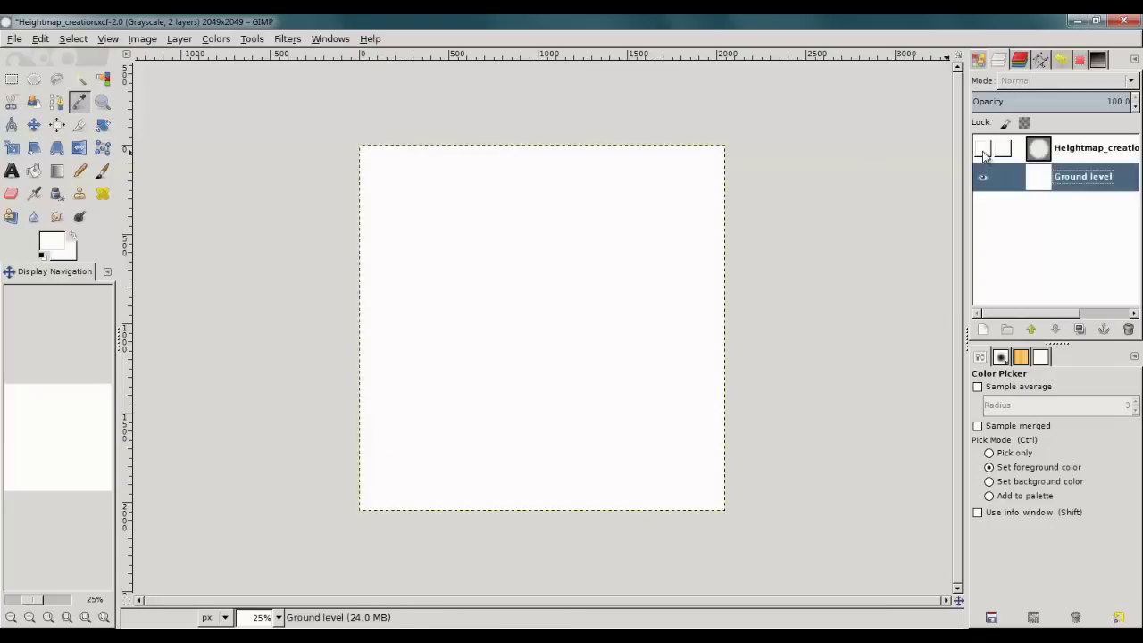
Bucket-fill the Ground level layer with white and select the whole image
click(33, 170)
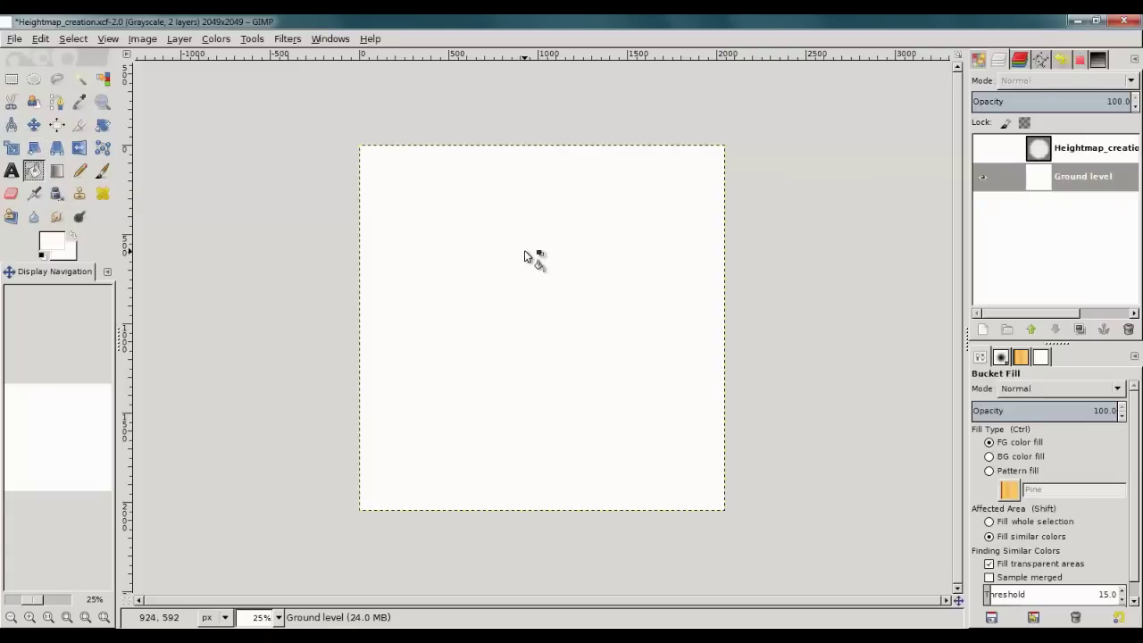
click(524, 249)
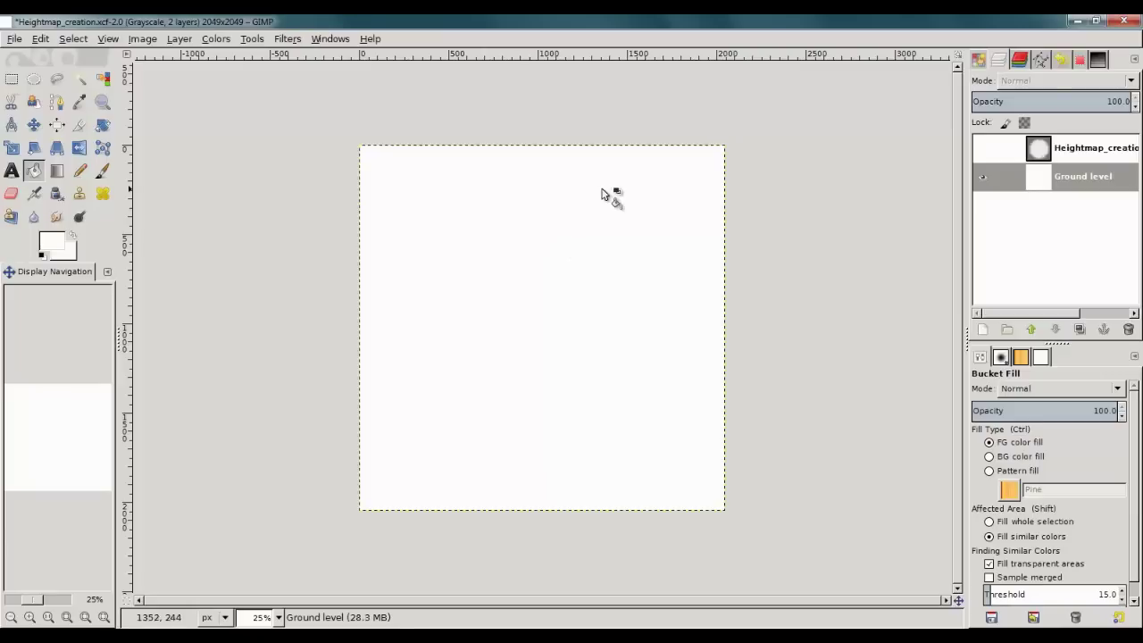
click(573, 296)
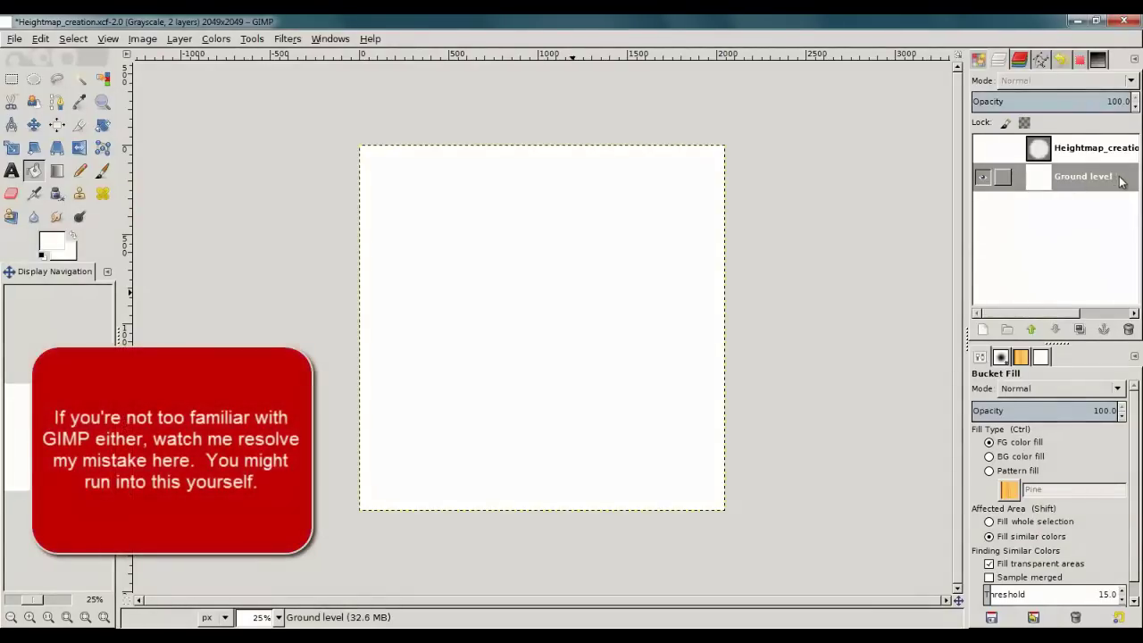
click(573, 264)
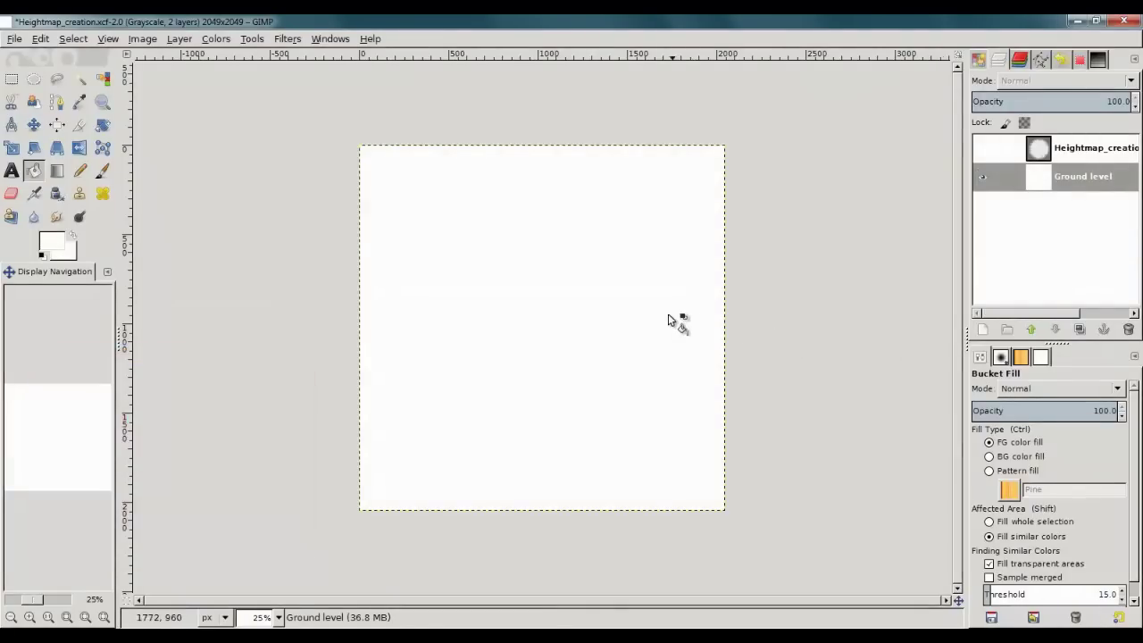
click(629, 304)
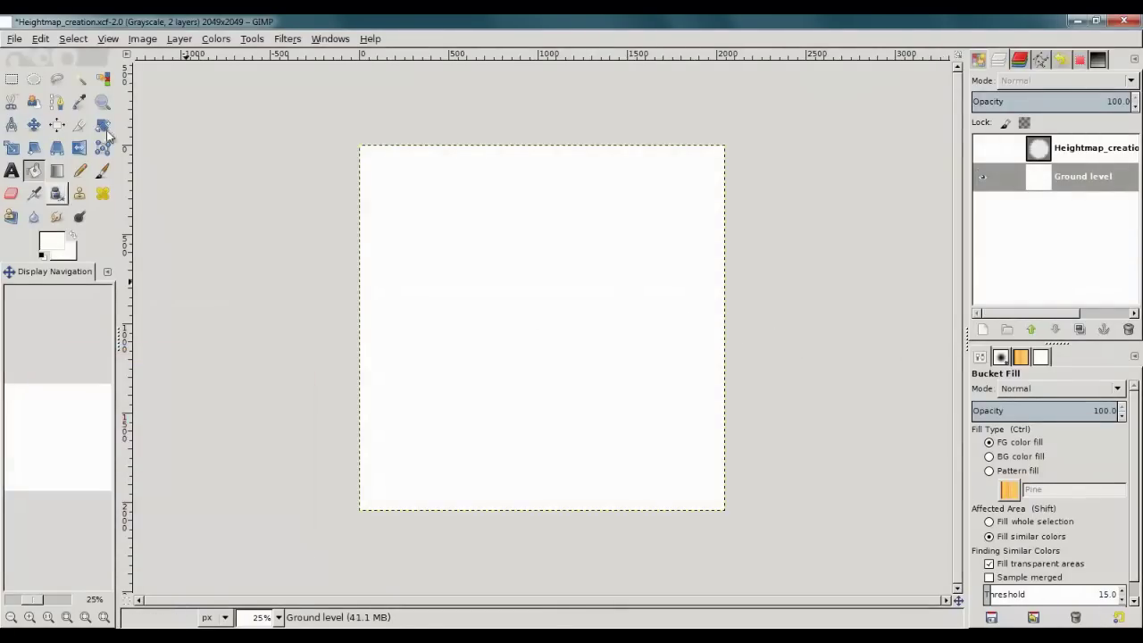
click(73, 38)
click(80, 56)
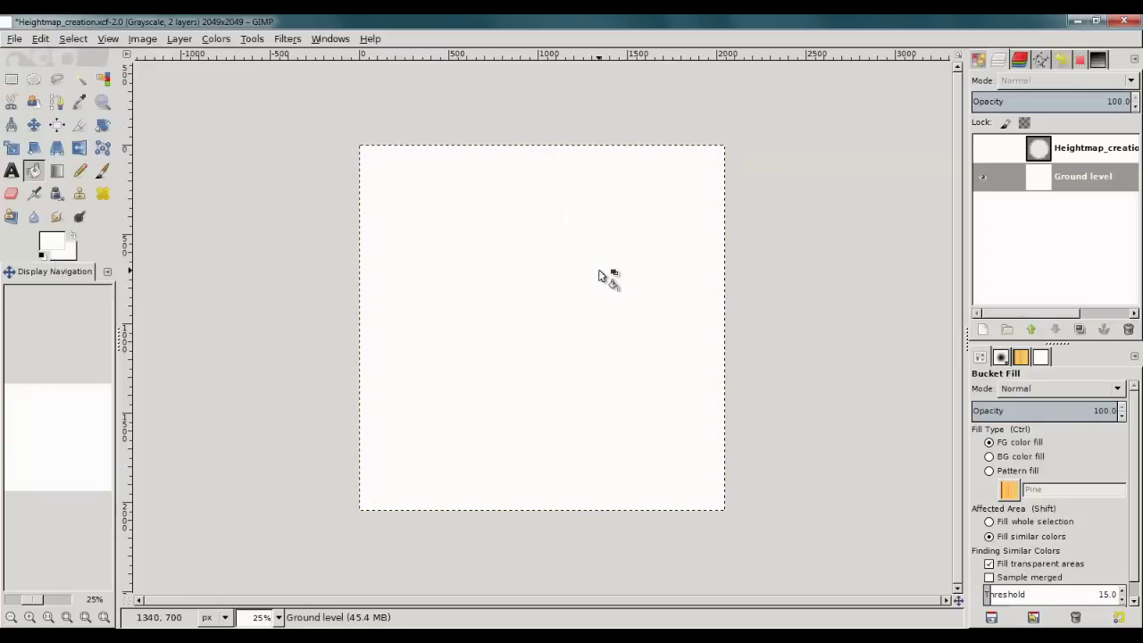
Pick the heightmap's mid-grey border as foreground colour using Sample merged
click(983, 150)
click(1039, 149)
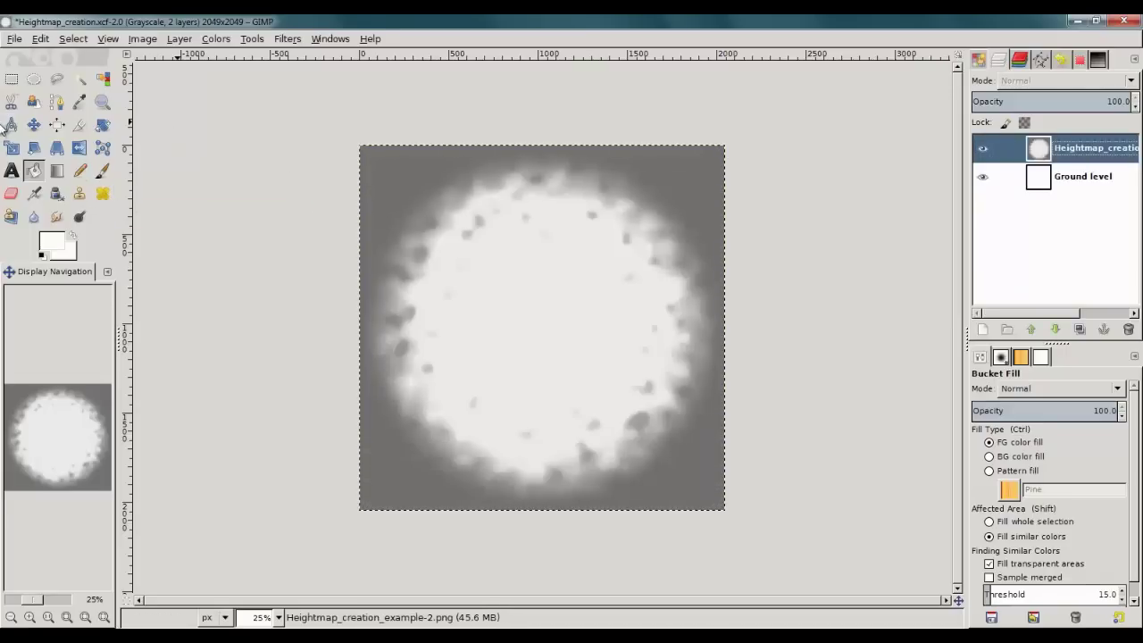
click(79, 104)
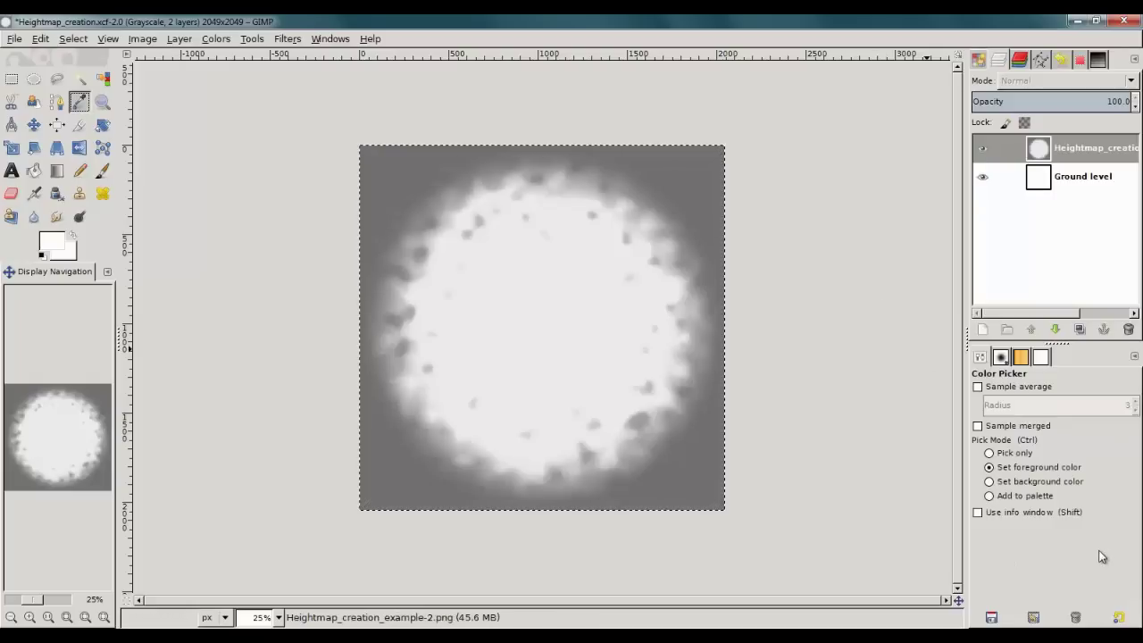
click(998, 425)
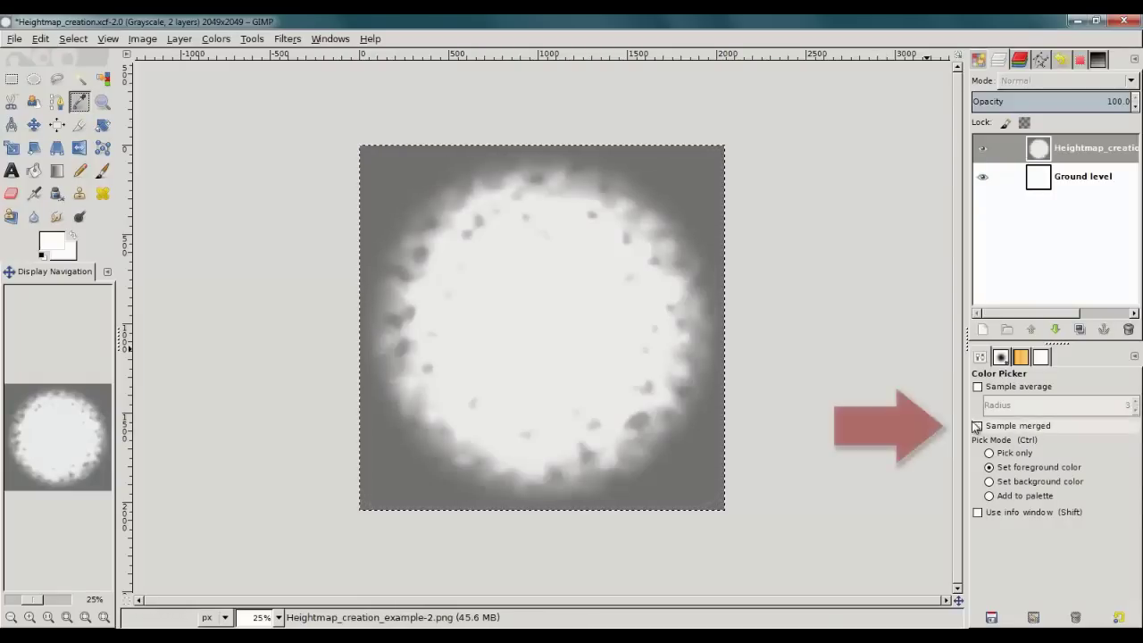
click(676, 184)
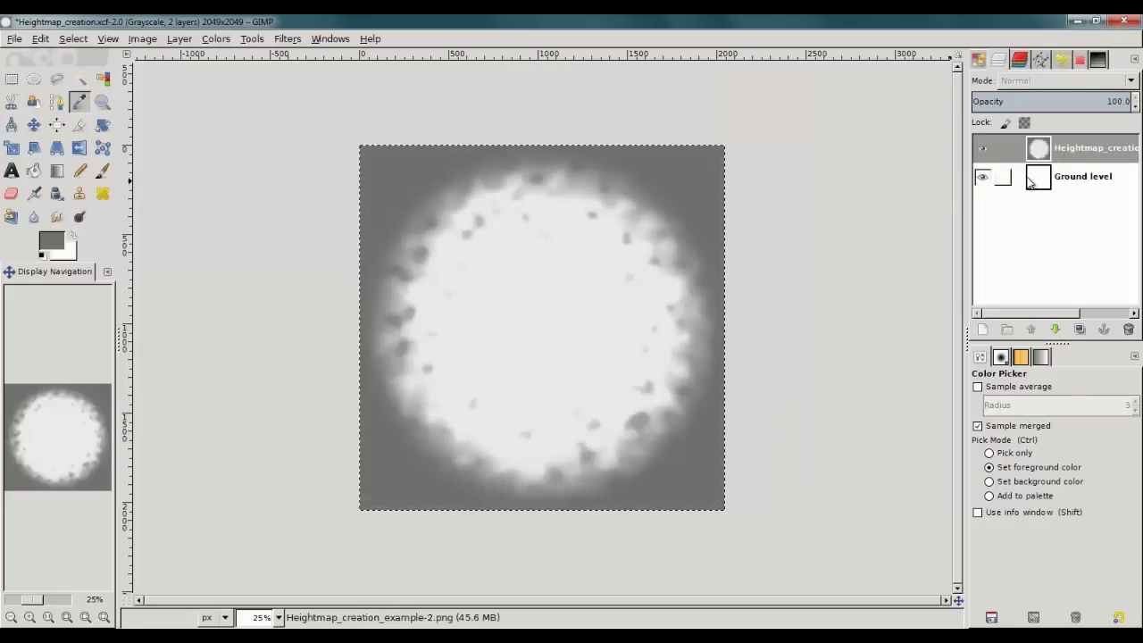
Hide the heightmap and bucket-fill the Ground level layer with that mid-grey
click(982, 151)
click(1097, 172)
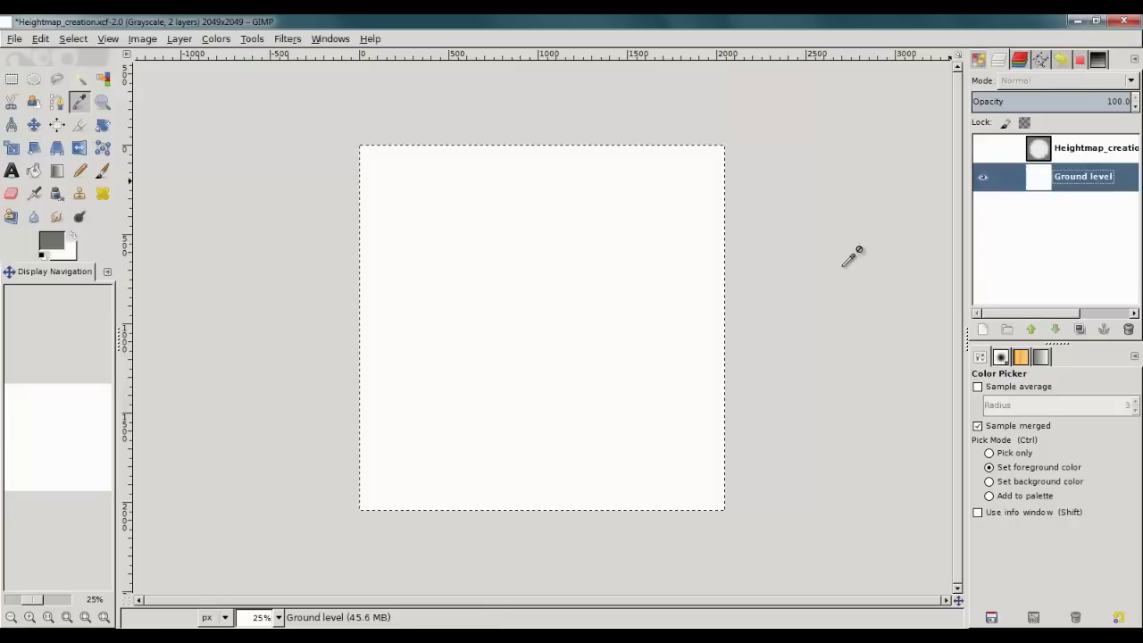
click(35, 172)
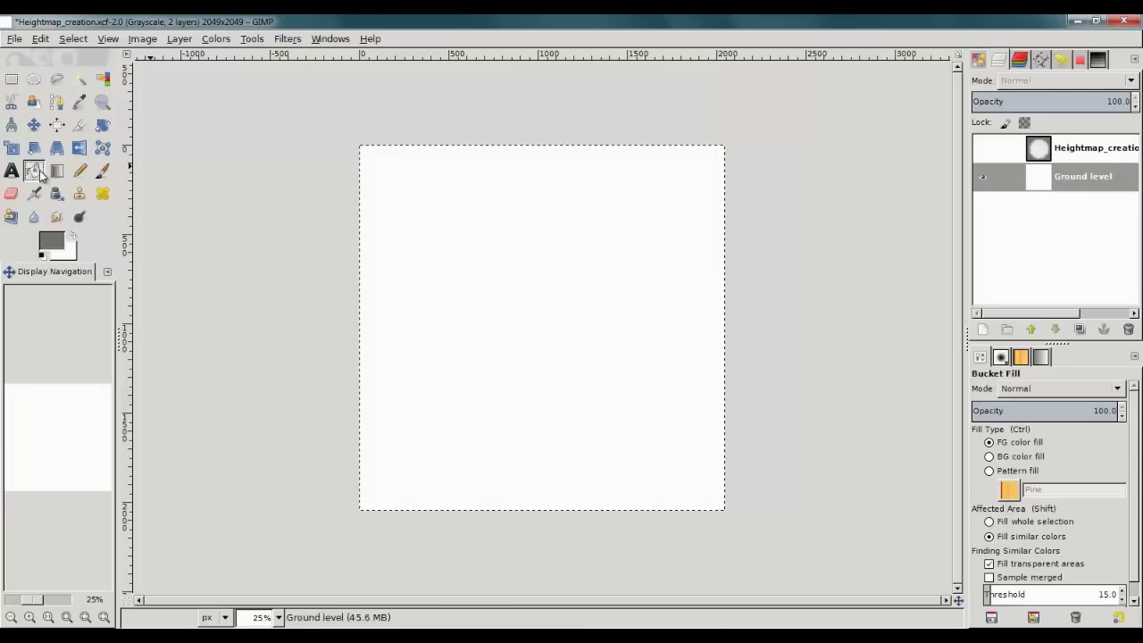
click(639, 276)
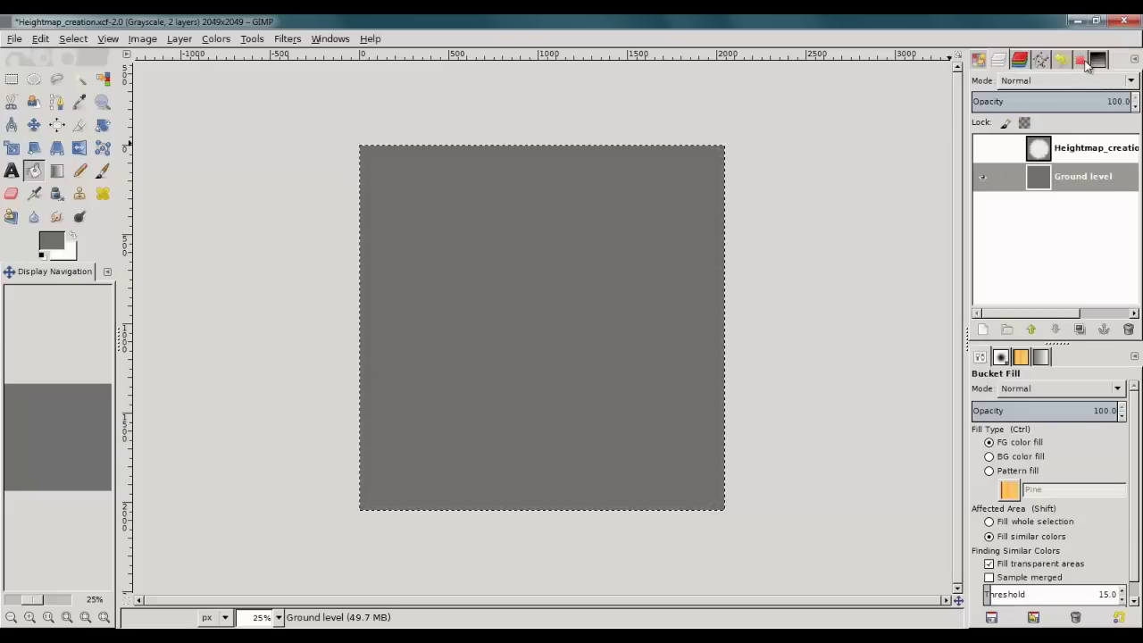
View the Grays palette, then return to the palettes list
click(980, 60)
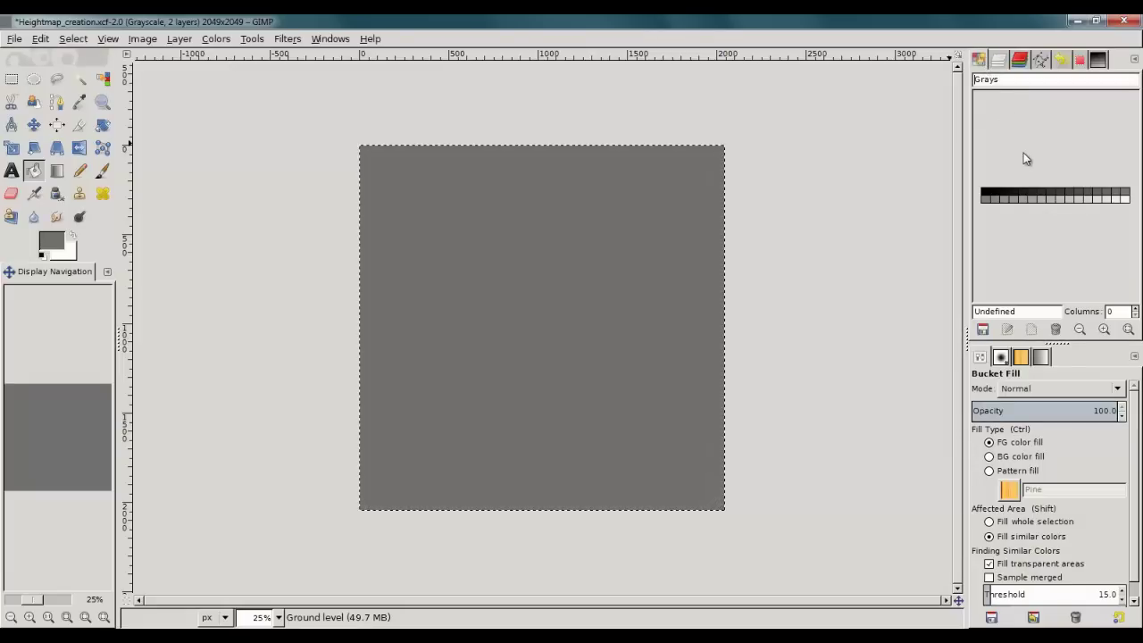
click(1094, 65)
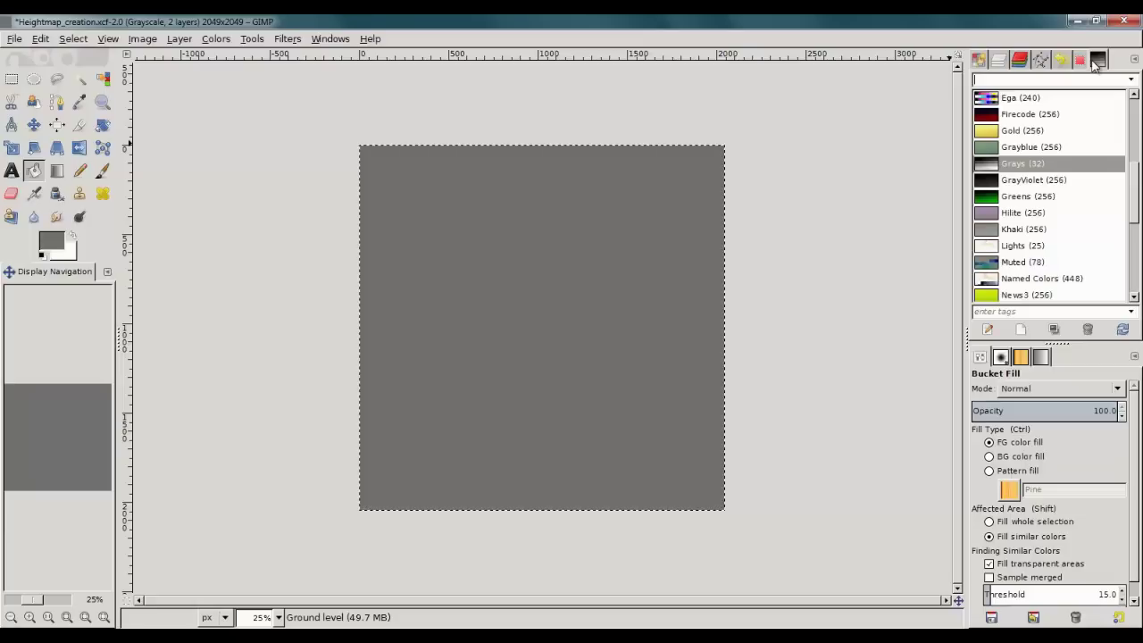
click(1097, 64)
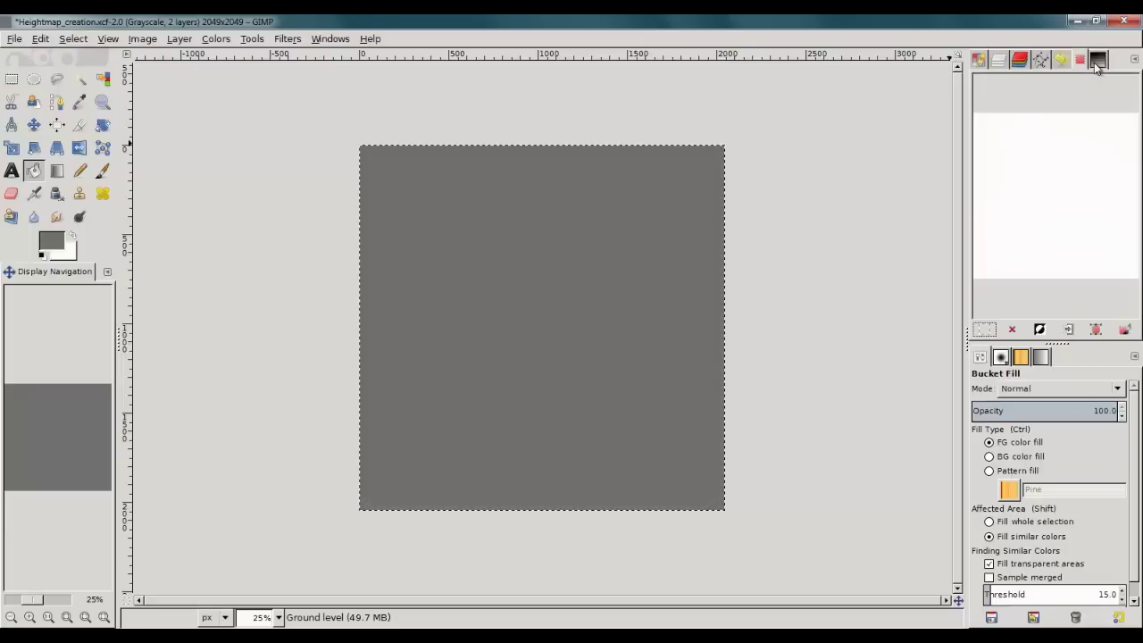
click(1097, 68)
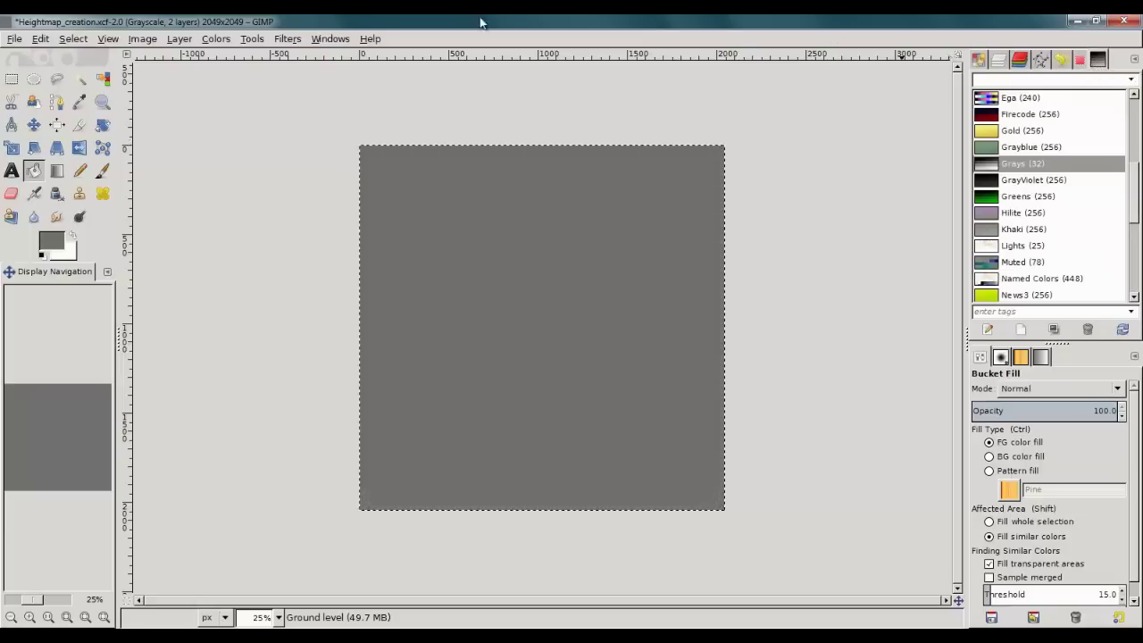
Open the Grays palette for editing and bring the Layers list back
click(323, 40)
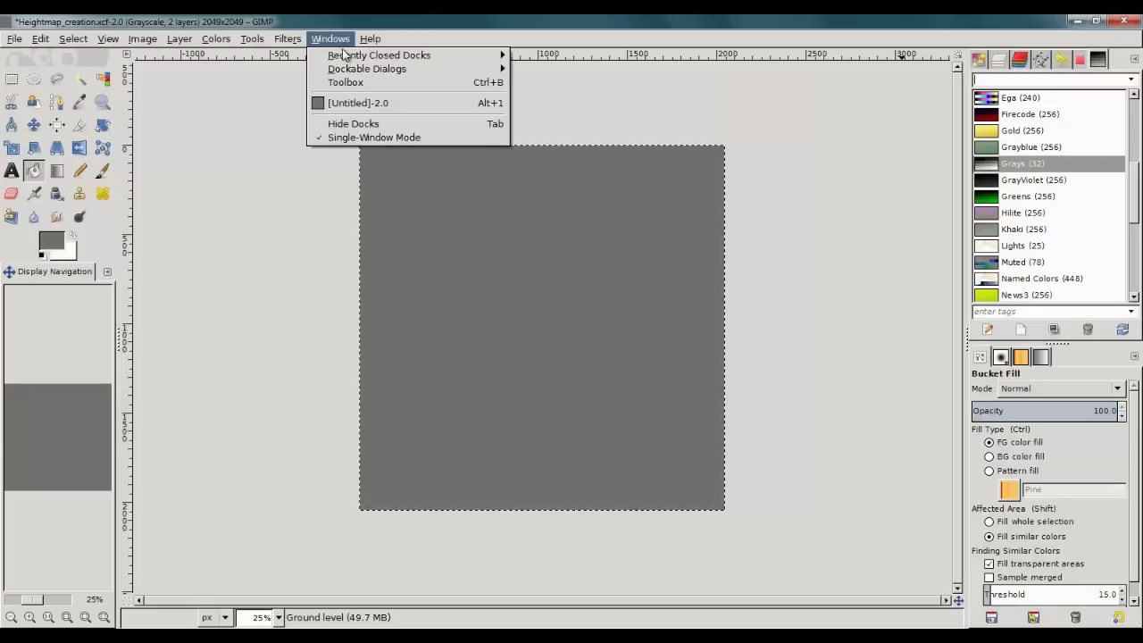
mouse_move(355, 70)
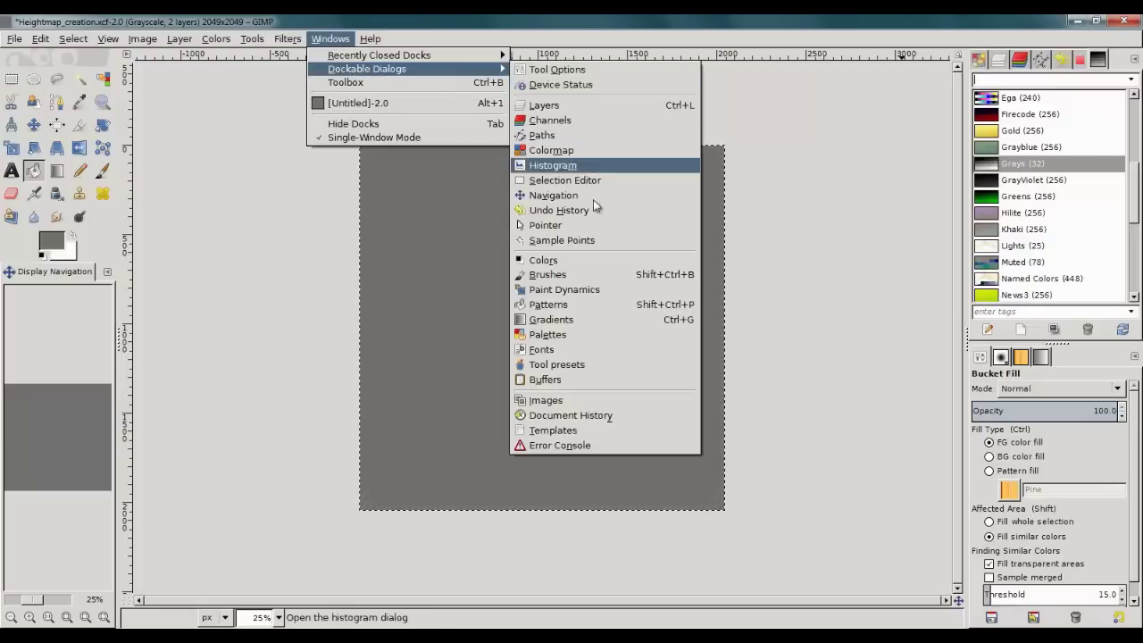
click(1132, 173)
double_click(1018, 164)
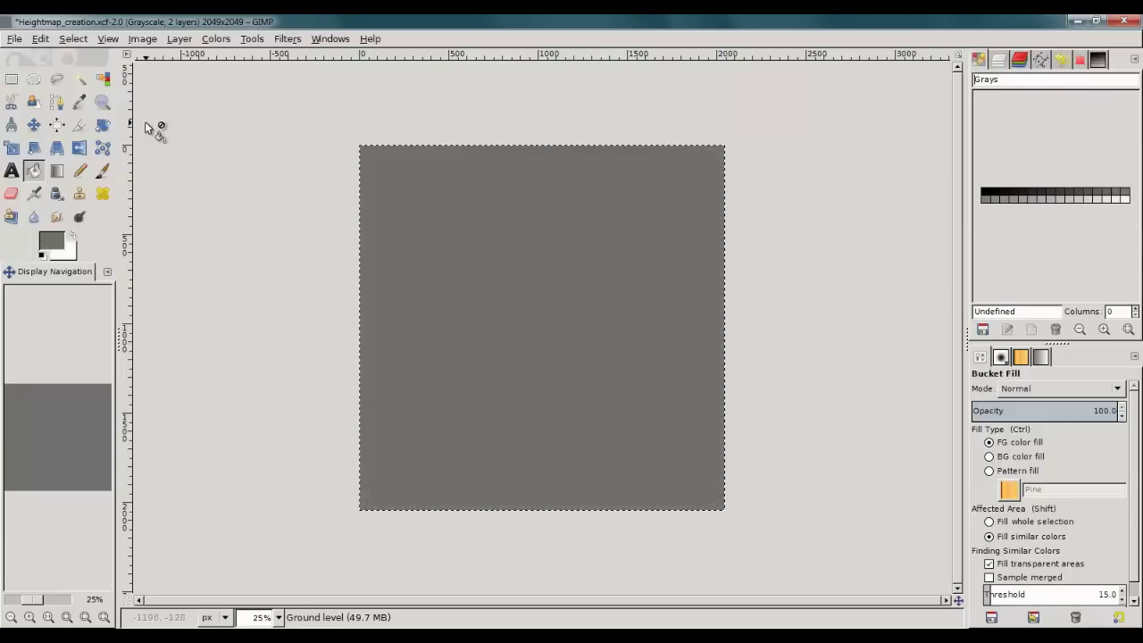
click(999, 60)
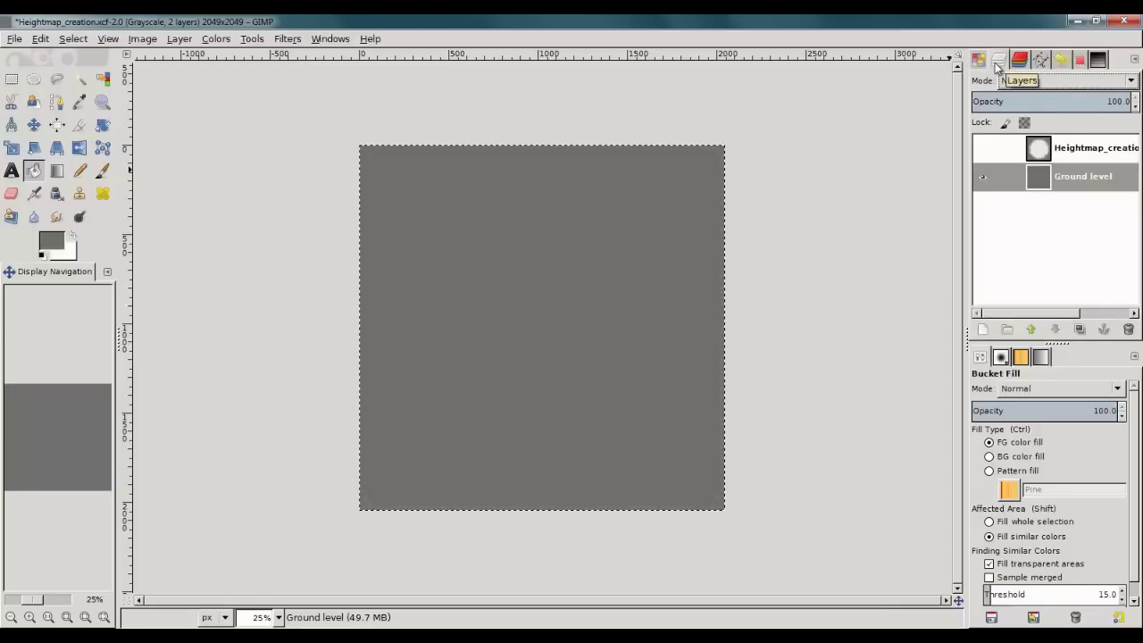
Add a new transparent layer above Ground level and rename it Hill
click(983, 330)
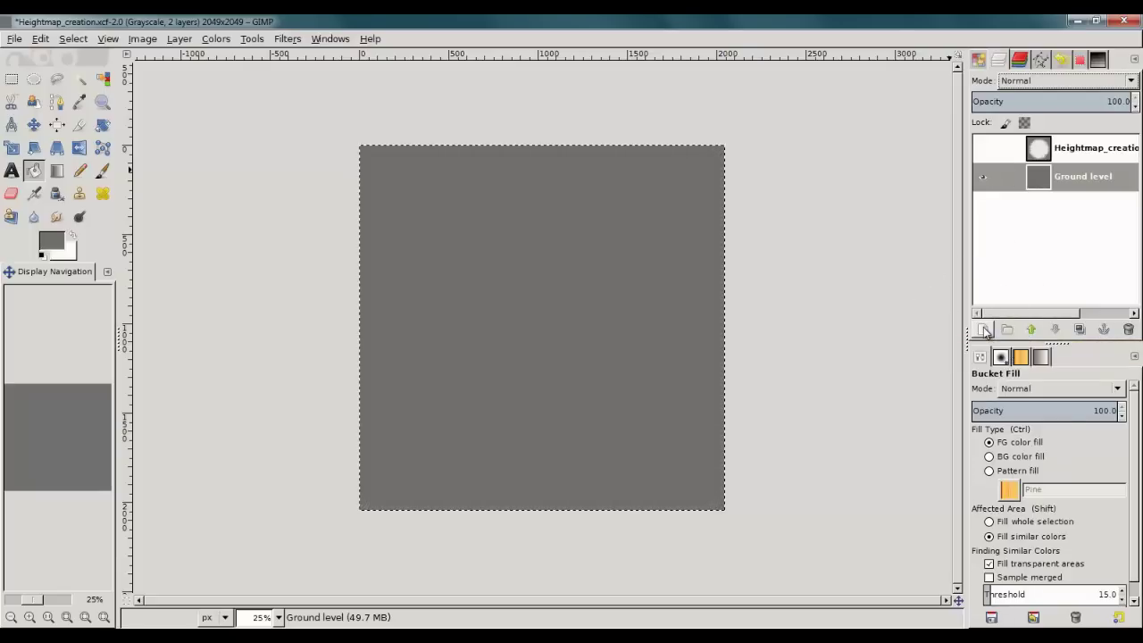
shift+click(984, 330)
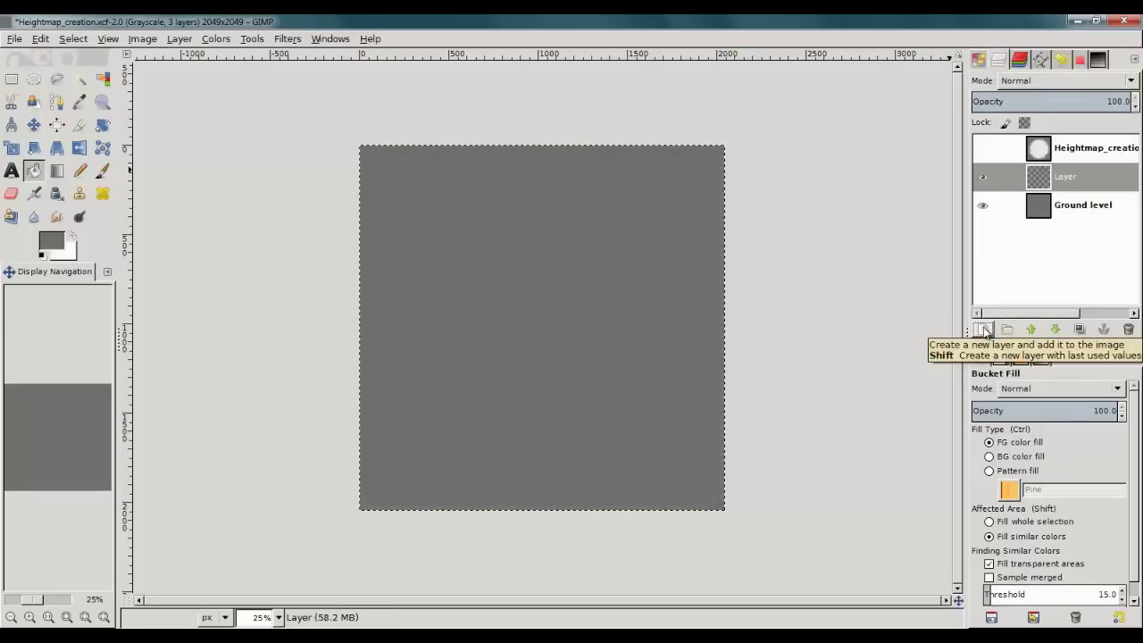
click(984, 330)
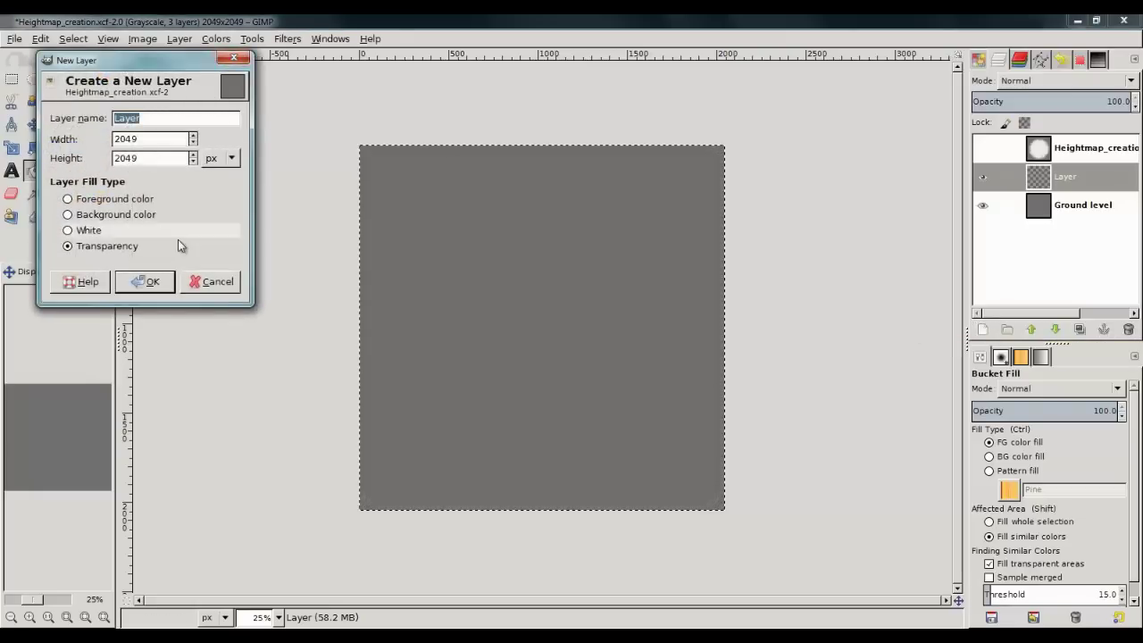
click(211, 281)
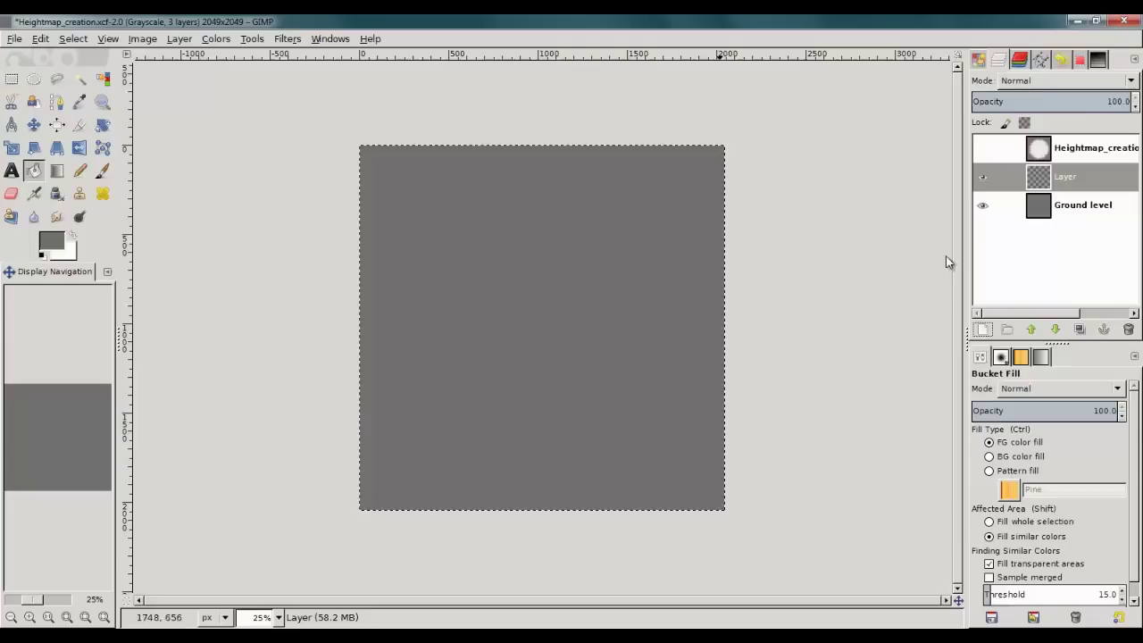
click(1065, 176)
double_click(1065, 178)
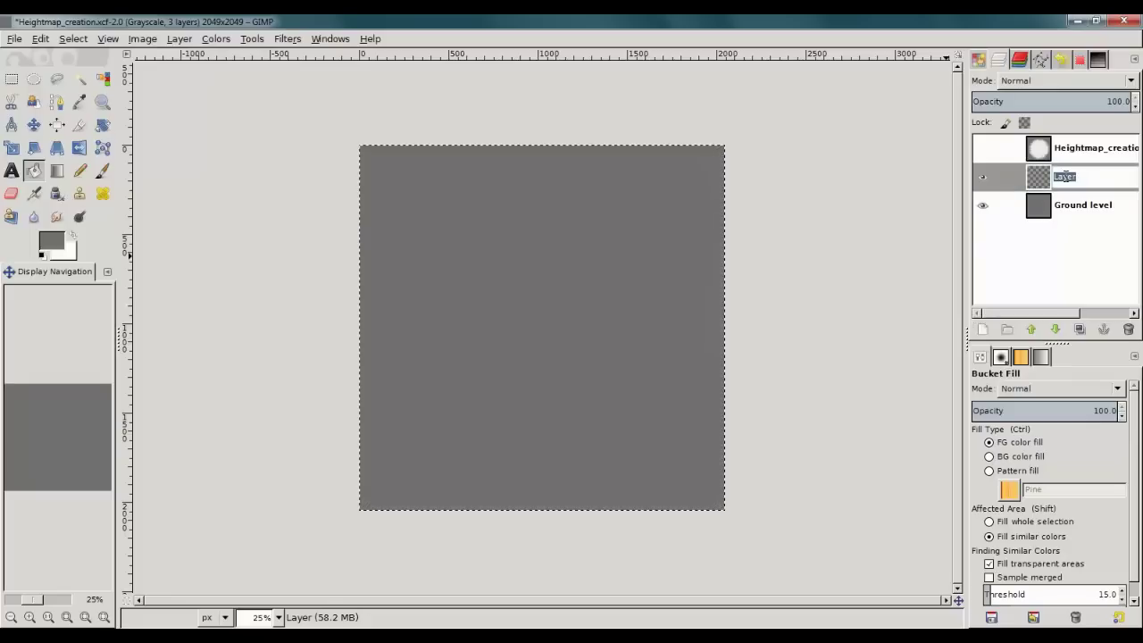
key(Return)
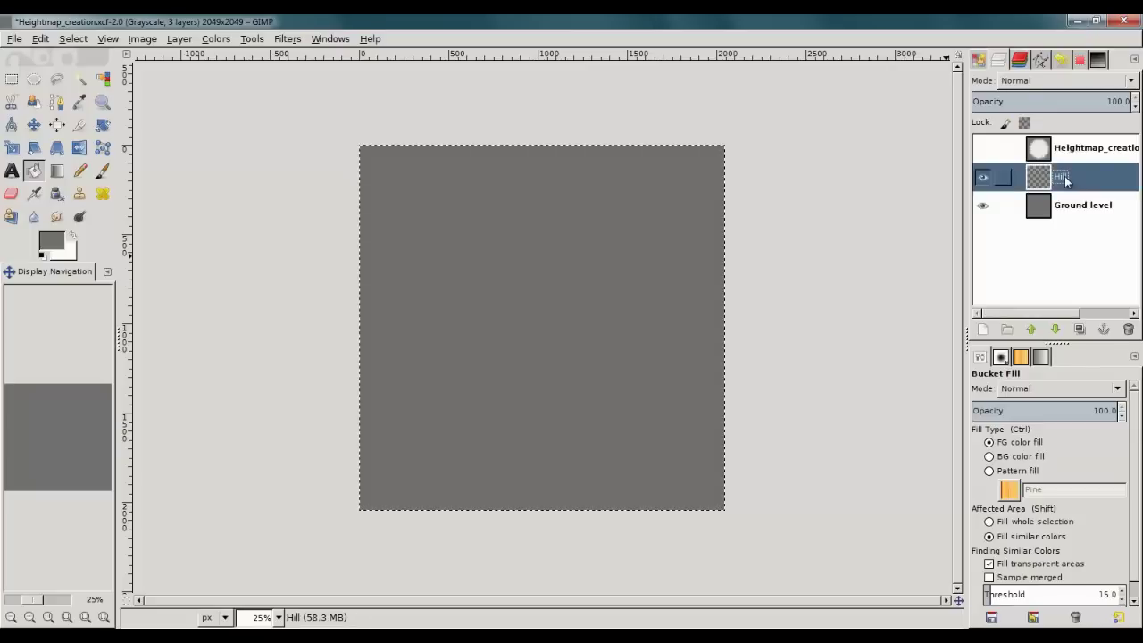
click(35, 83)
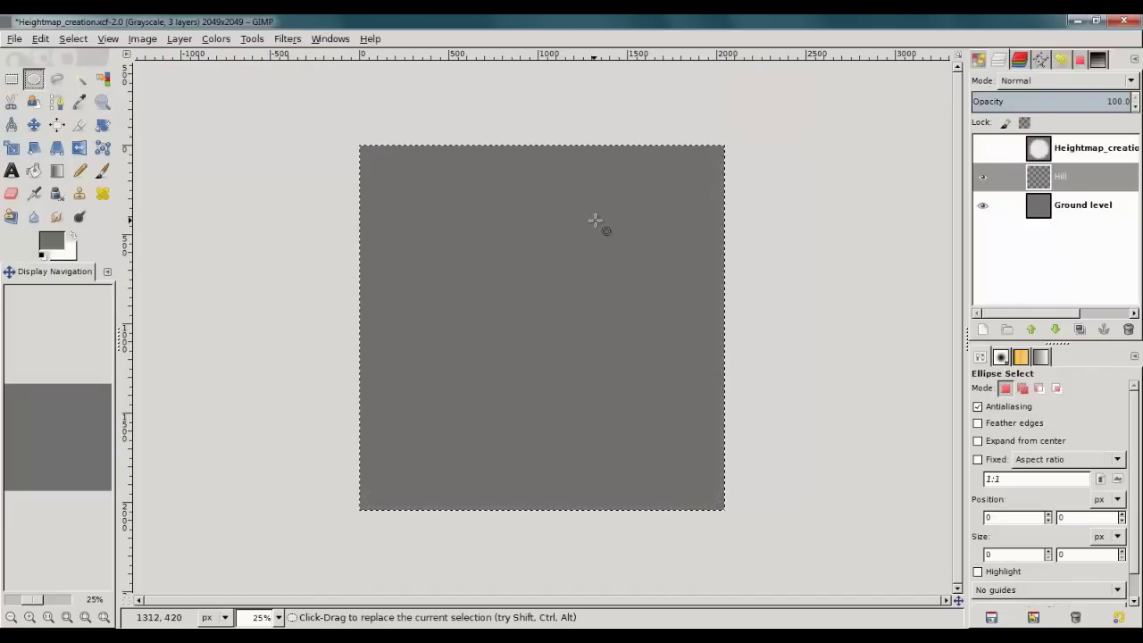
Draw an oval selection in the upper right and feather it by 15 px
drag(594, 218, 685, 348)
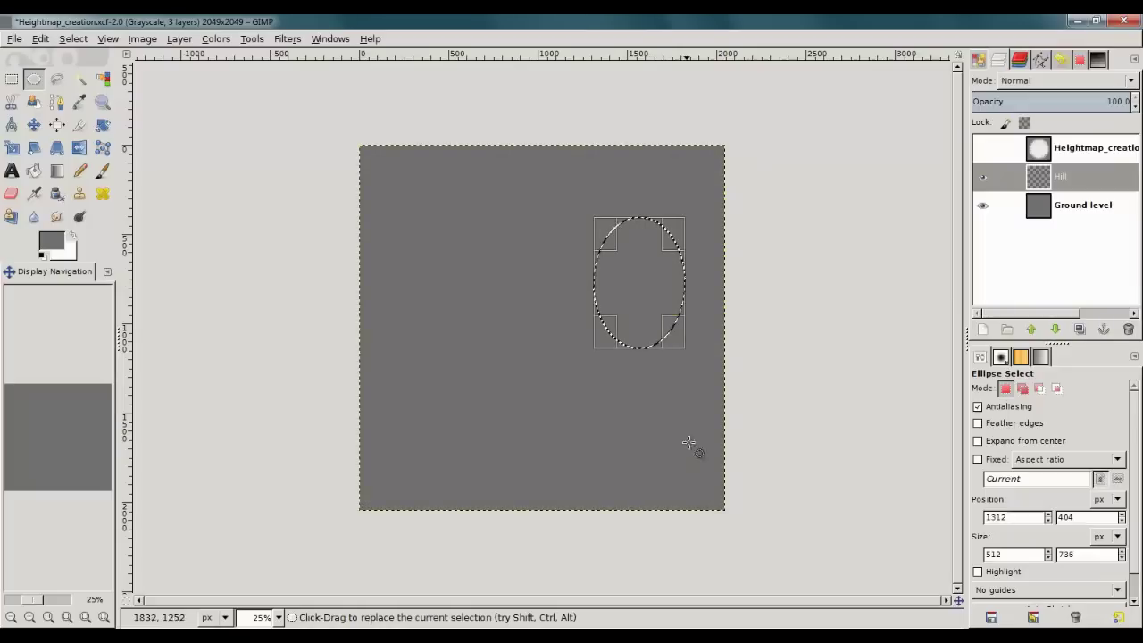
click(39, 37)
mouse_move(74, 38)
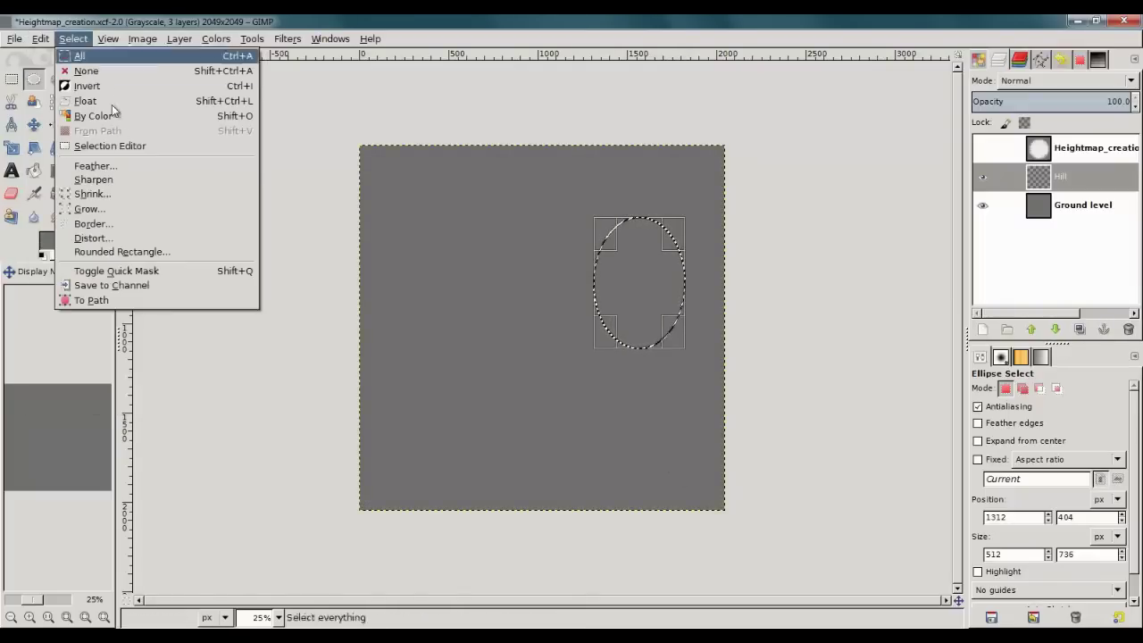
click(134, 171)
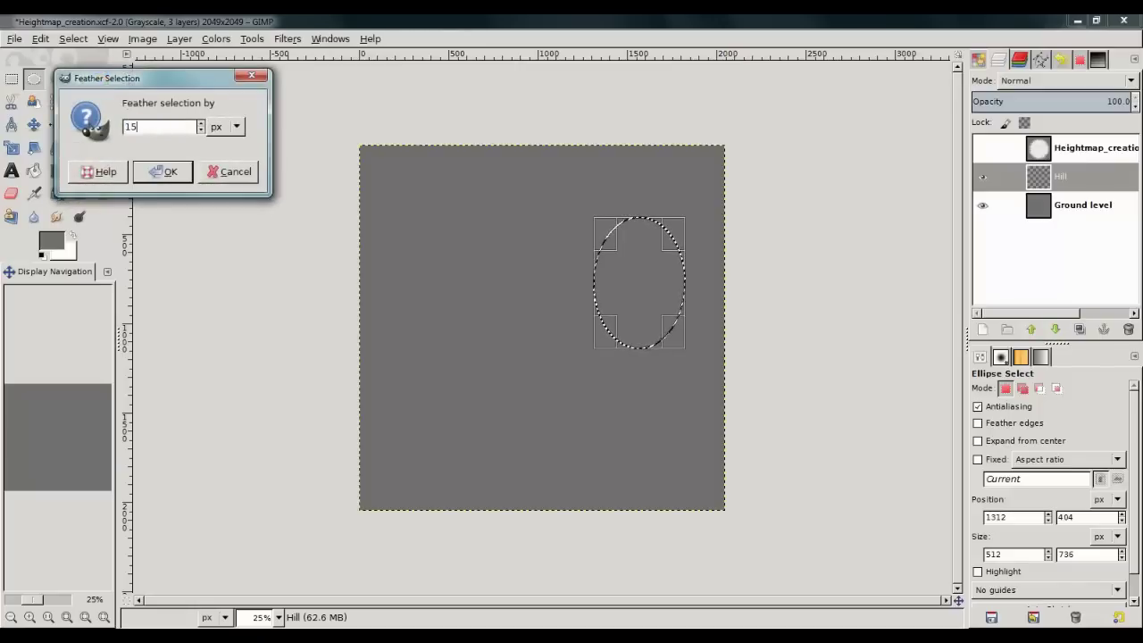
text(15)
click(163, 172)
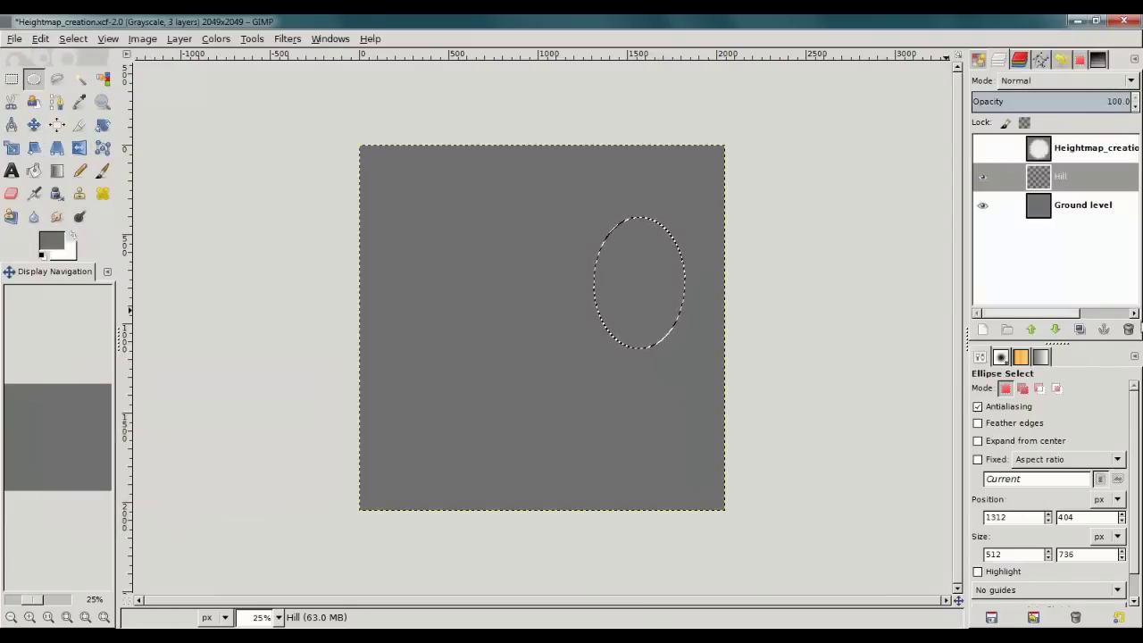
Fill the feathered oval on the Hill layer with gray65 from the Grays palette
click(980, 60)
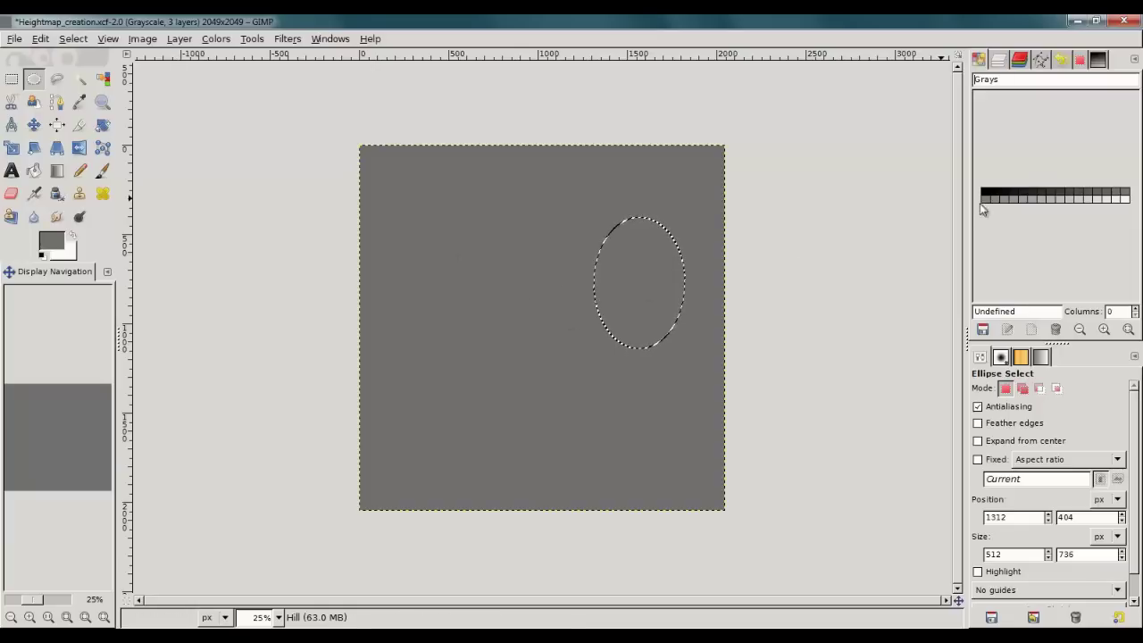
click(1031, 202)
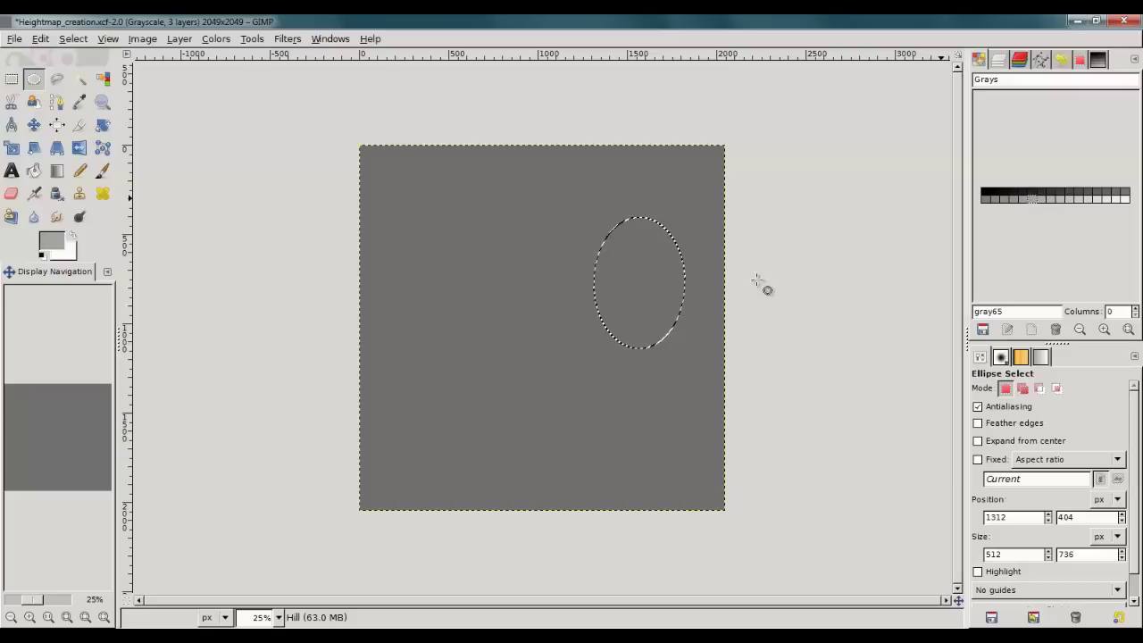
click(32, 173)
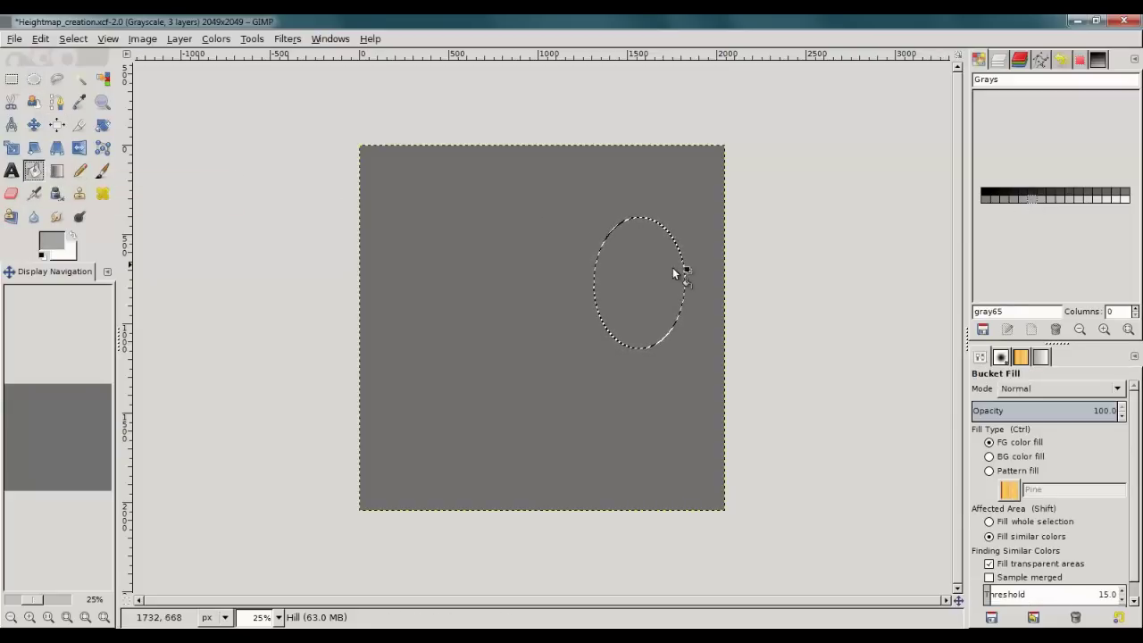
click(675, 409)
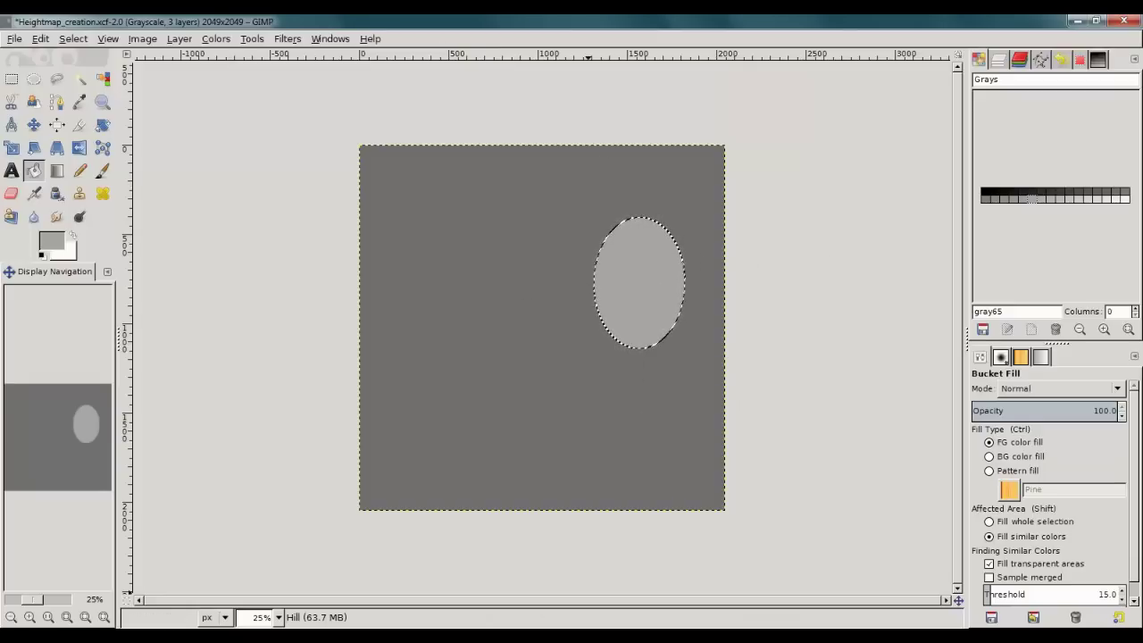
key(alt+Tab)
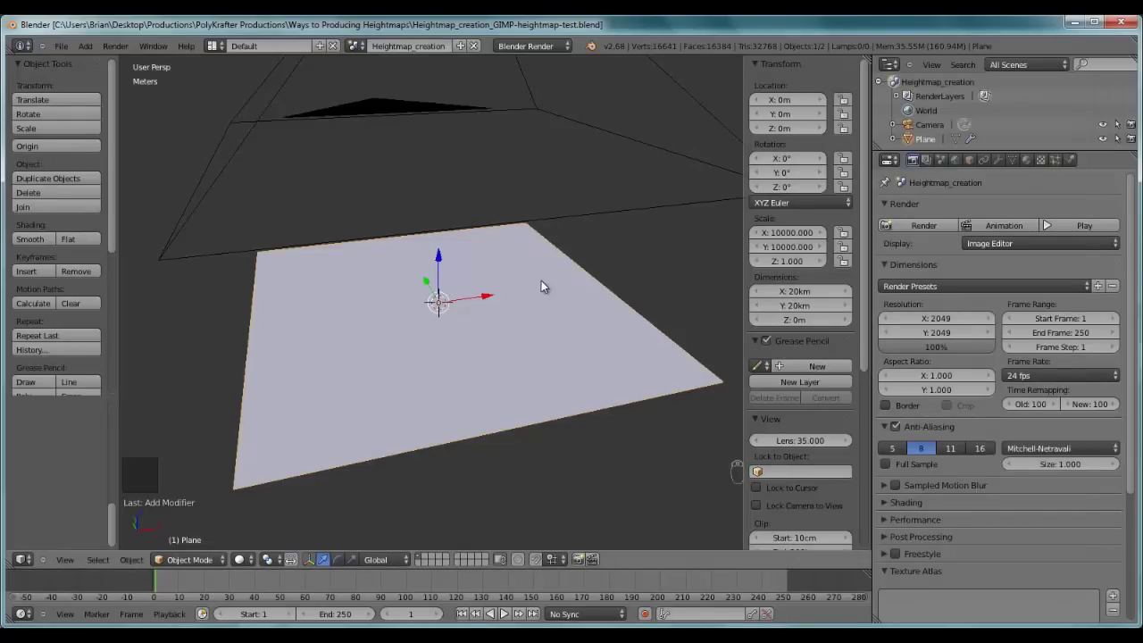
mouse_move(541, 280)
mouse_down()
mouse_move(538, 258)
mouse_move(537, 302)
mouse_move(636, 274)
mouse_up()
key(z)
key(z)
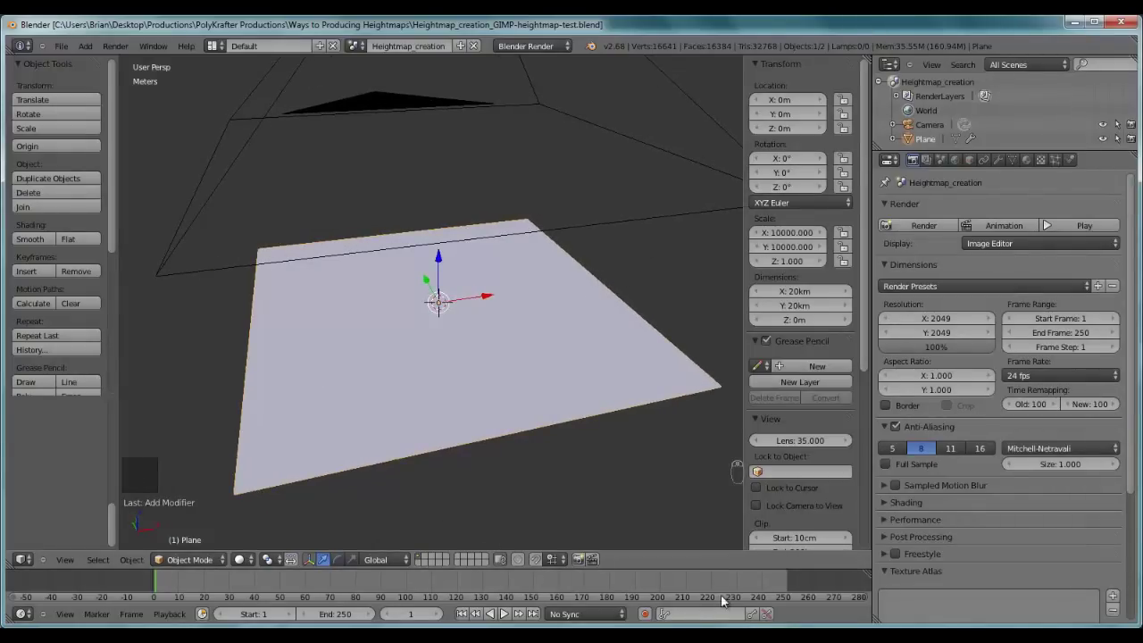
key(alt+Tab)
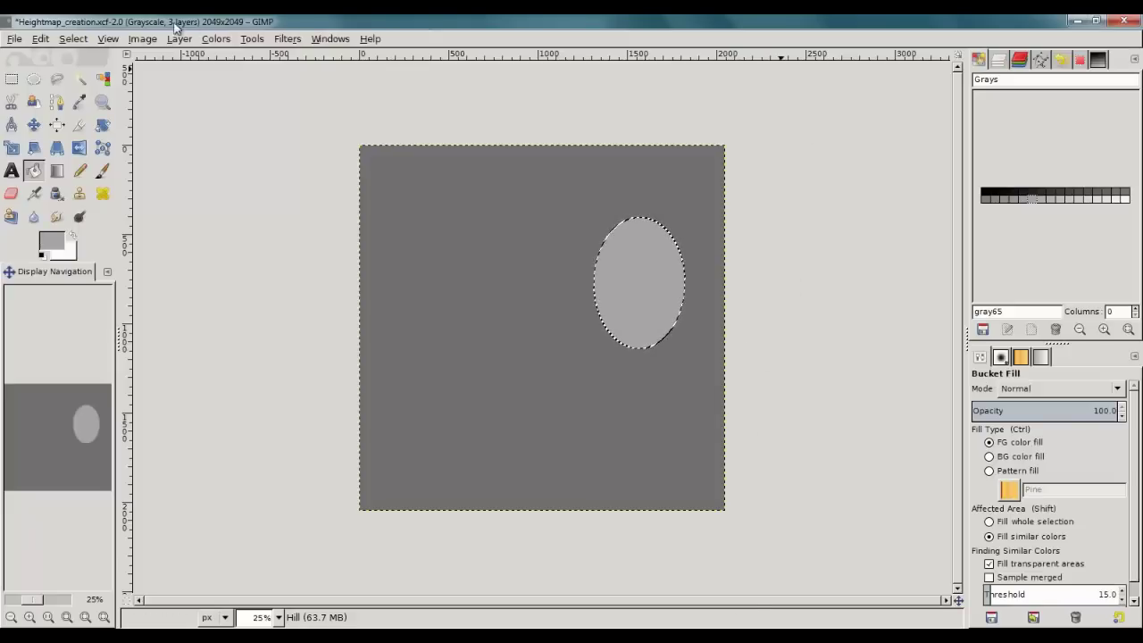
Export the image as Heightmap_creation_GIMP_example.png and save the Heightmap_creation.xcf project
click(15, 39)
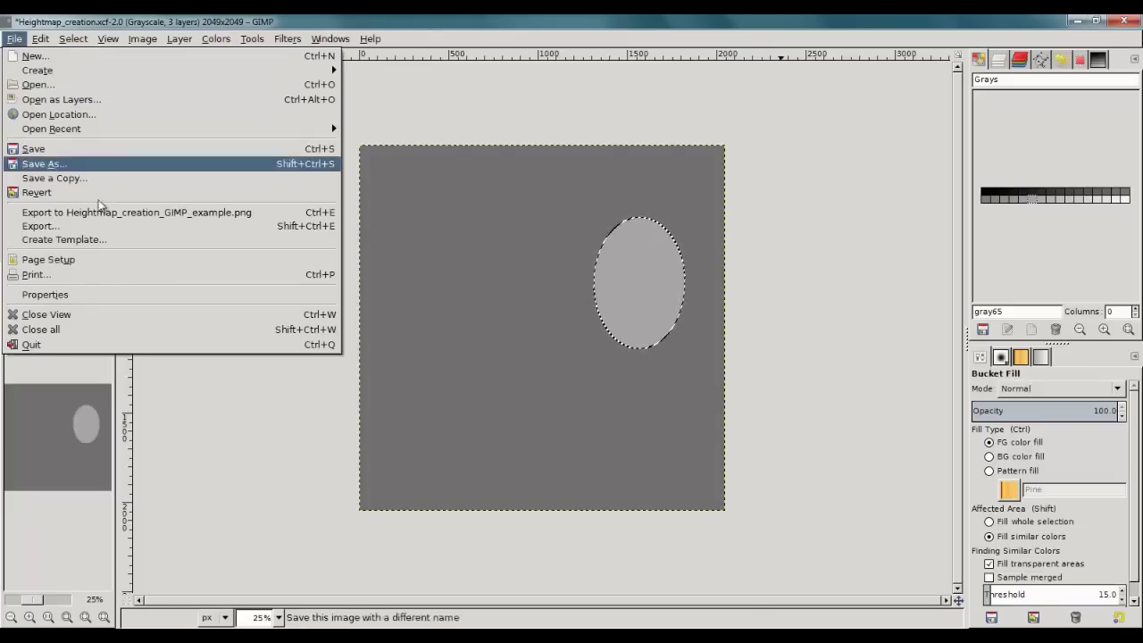
click(91, 214)
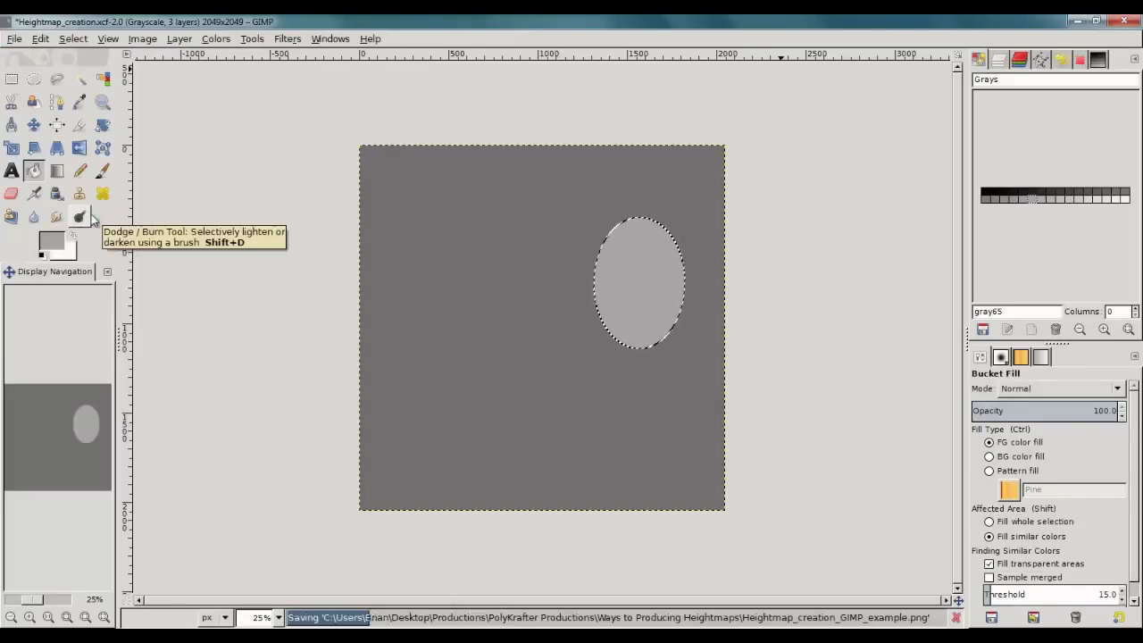
click(24, 42)
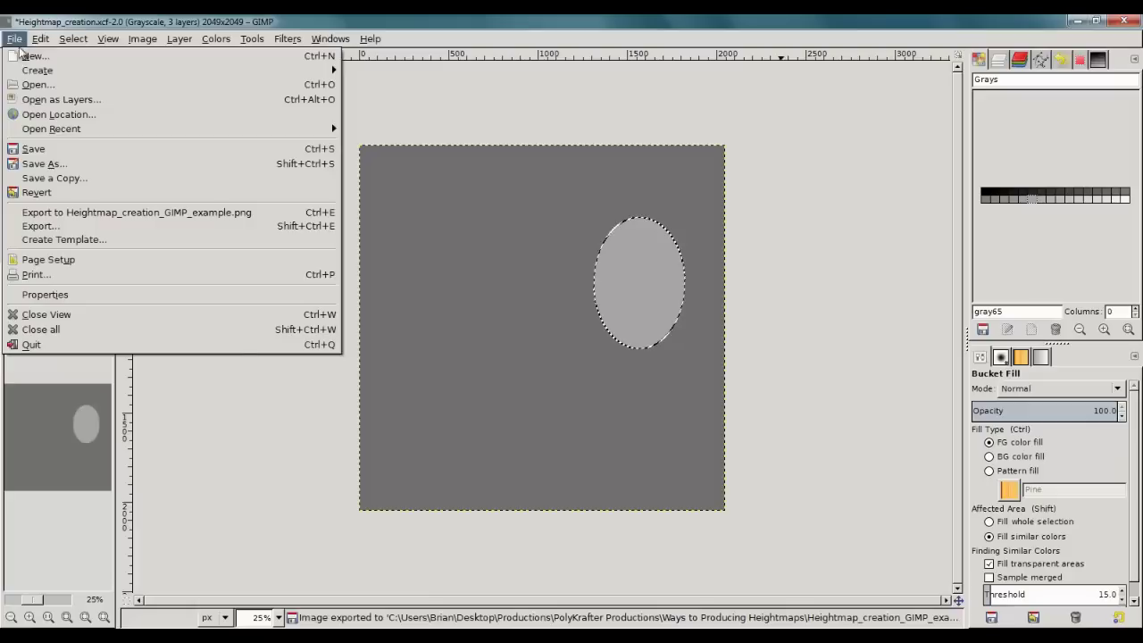
click(36, 148)
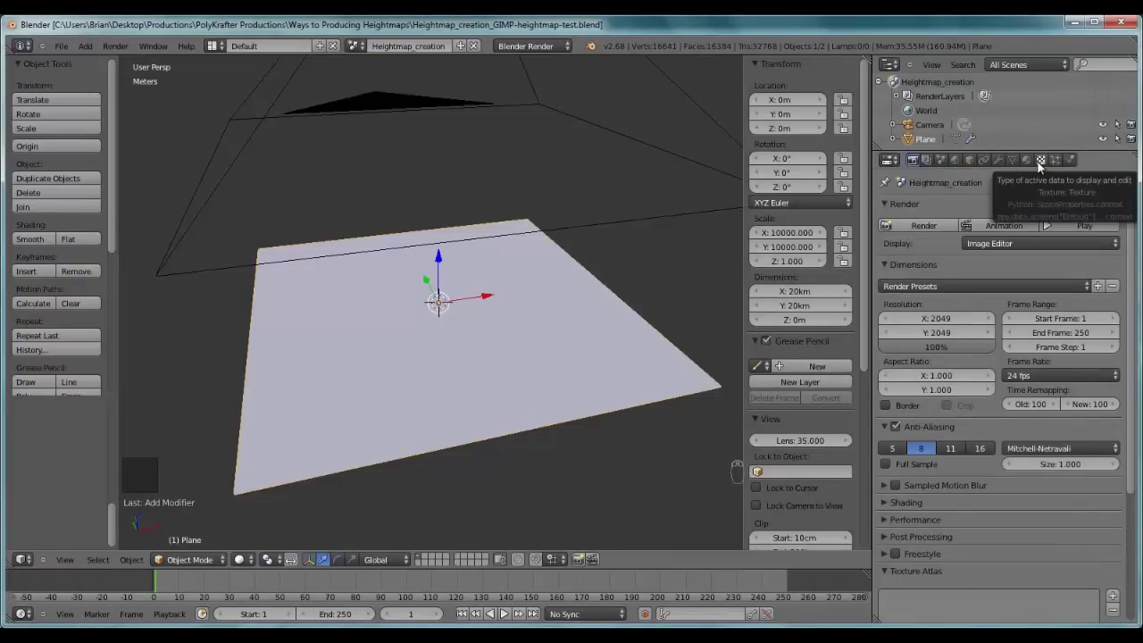
Set the plane's Displace texture to Heightmap_from_GIMP and reload its image from disk
click(1039, 160)
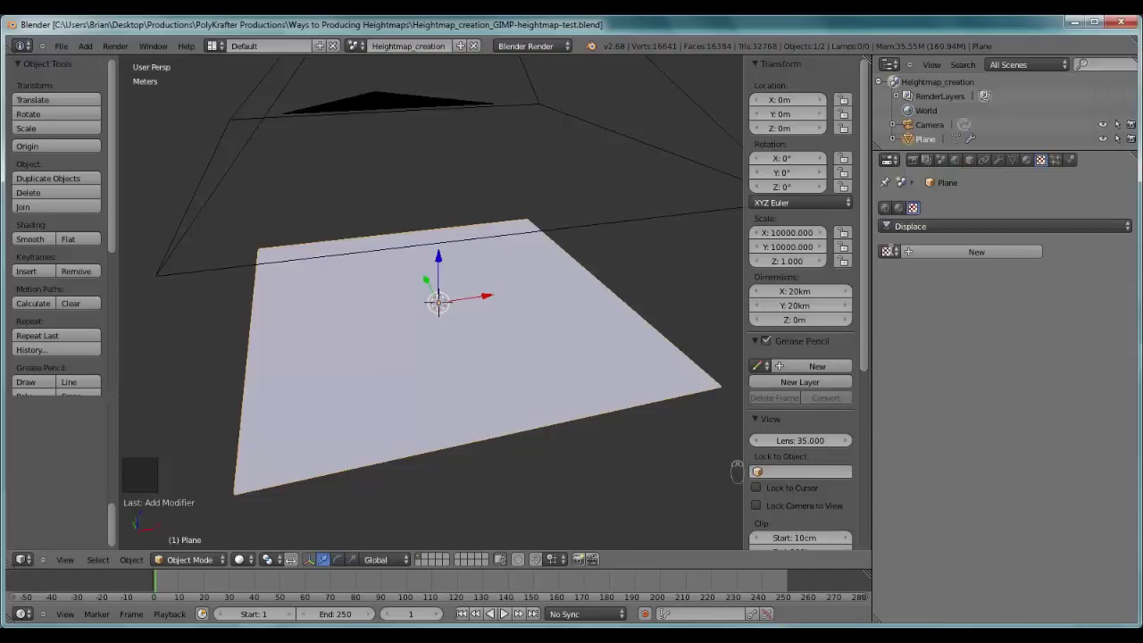
click(889, 251)
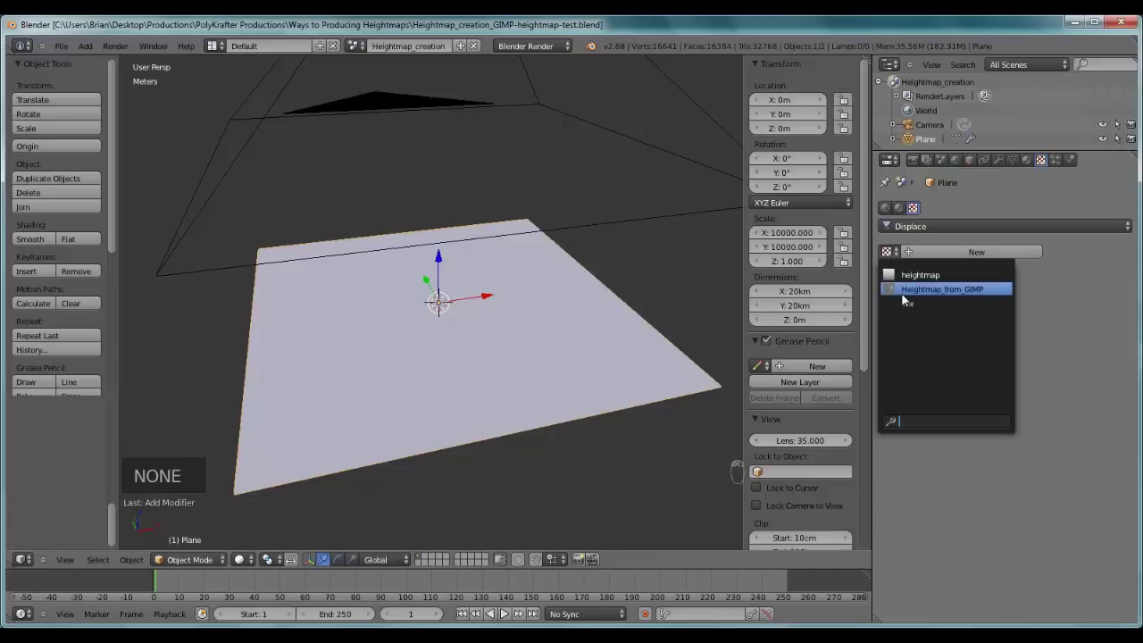
click(902, 292)
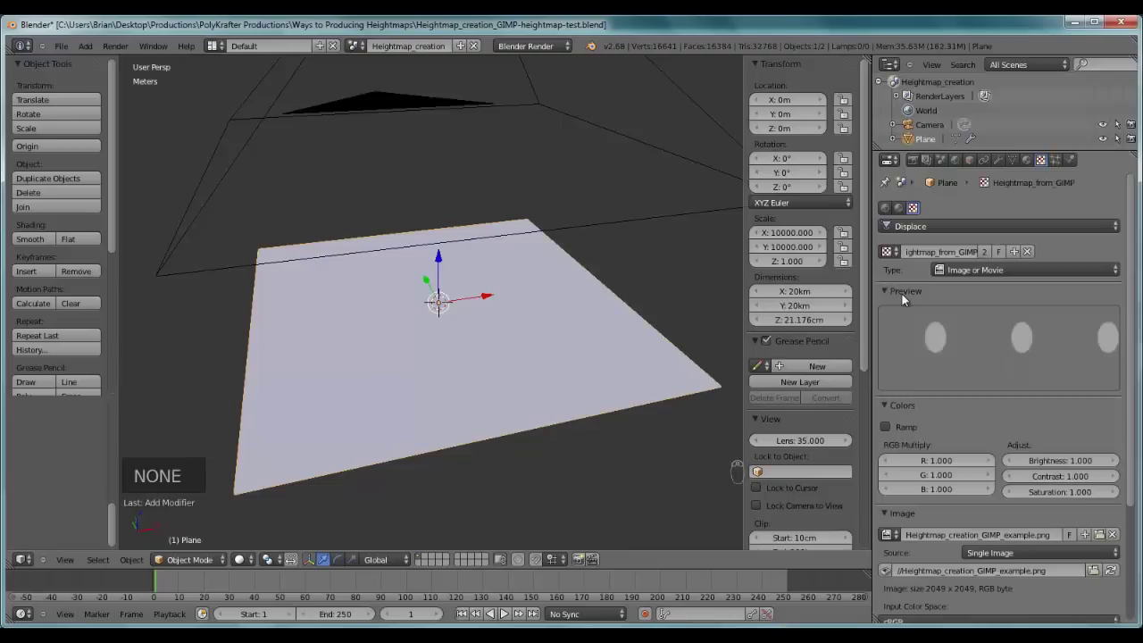
click(1113, 571)
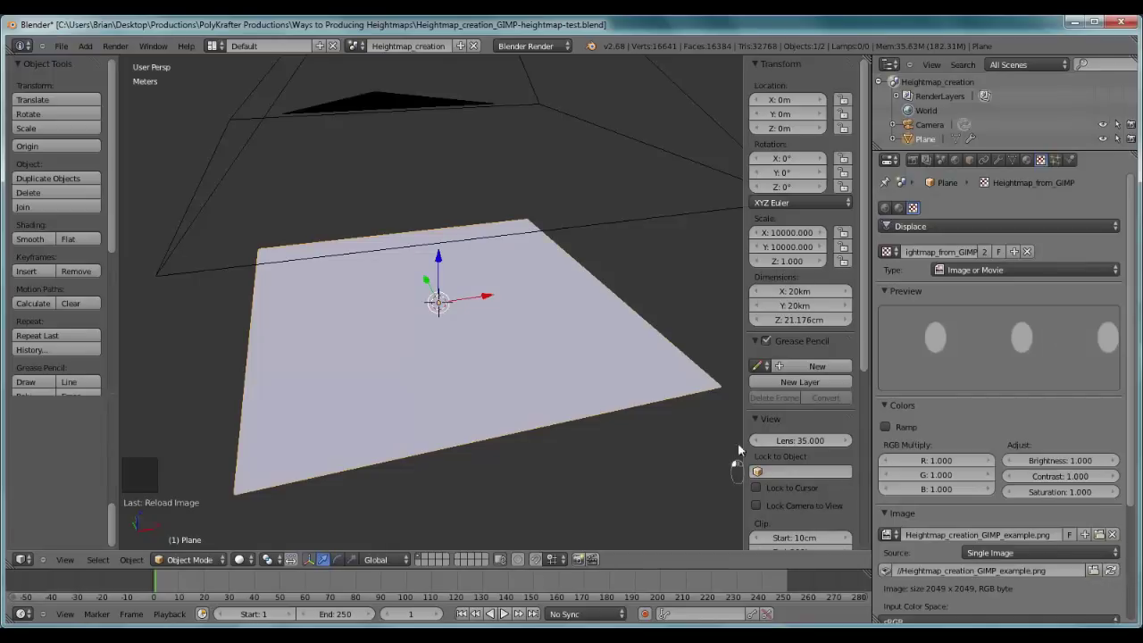
Show the Displace modifier settings (midlevel 0.500, strength 1.000) and orbit around the plane
click(998, 160)
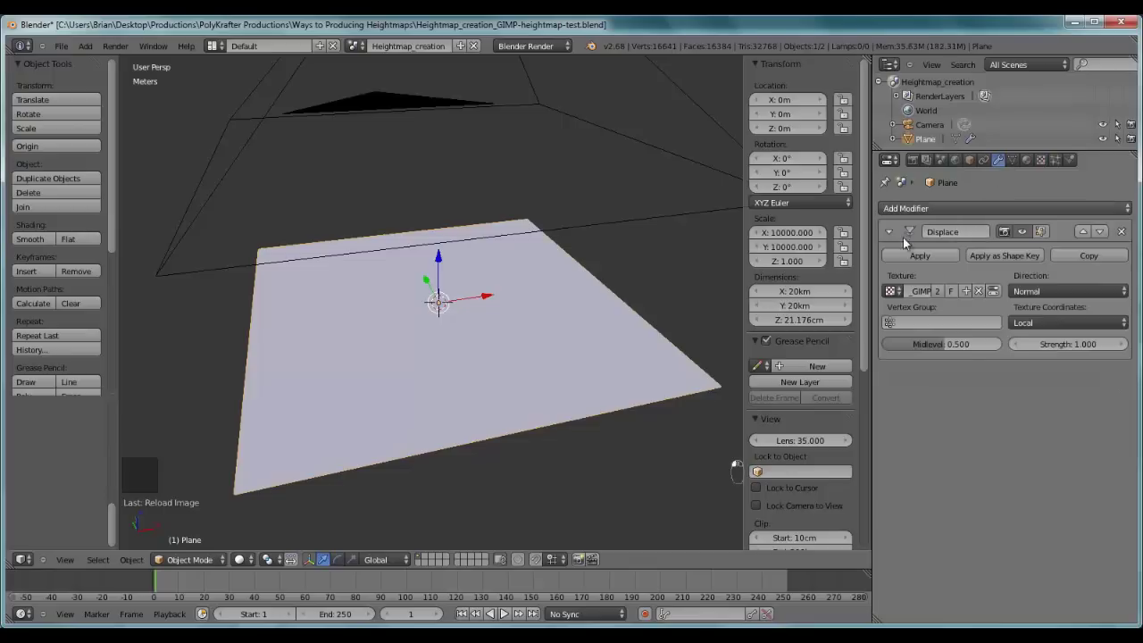
click(919, 211)
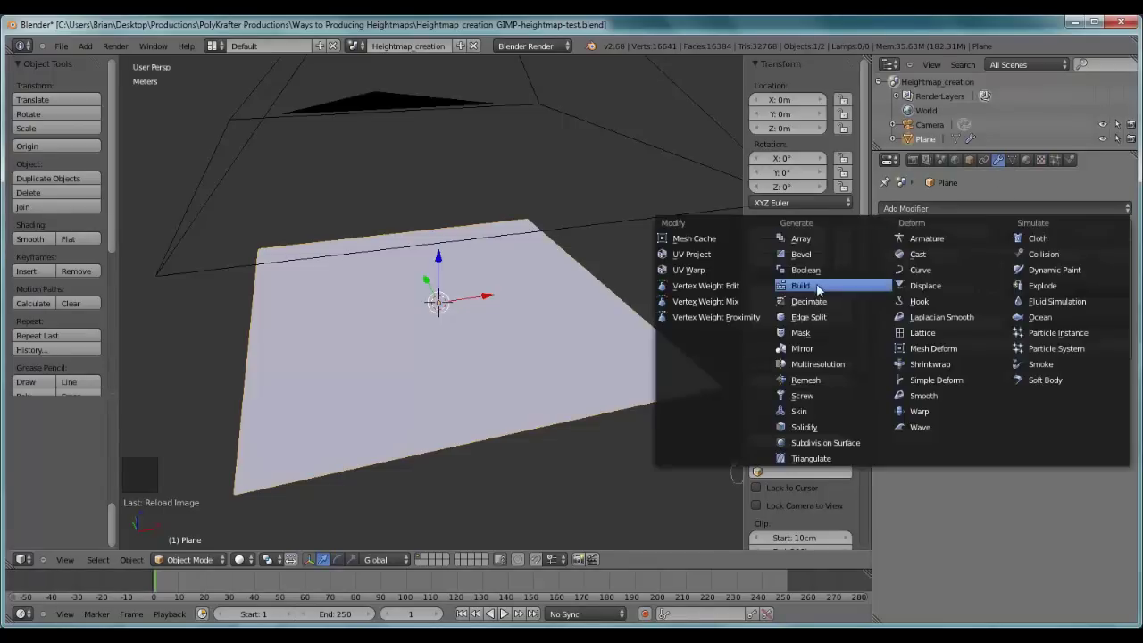
click(919, 285)
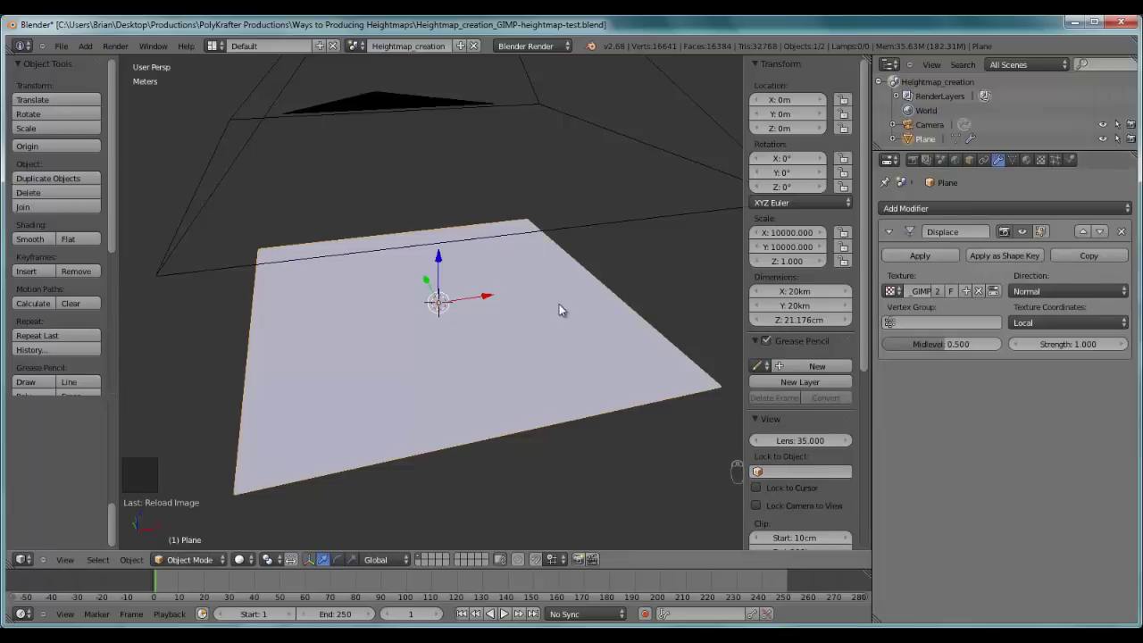
drag(559, 309, 588, 293)
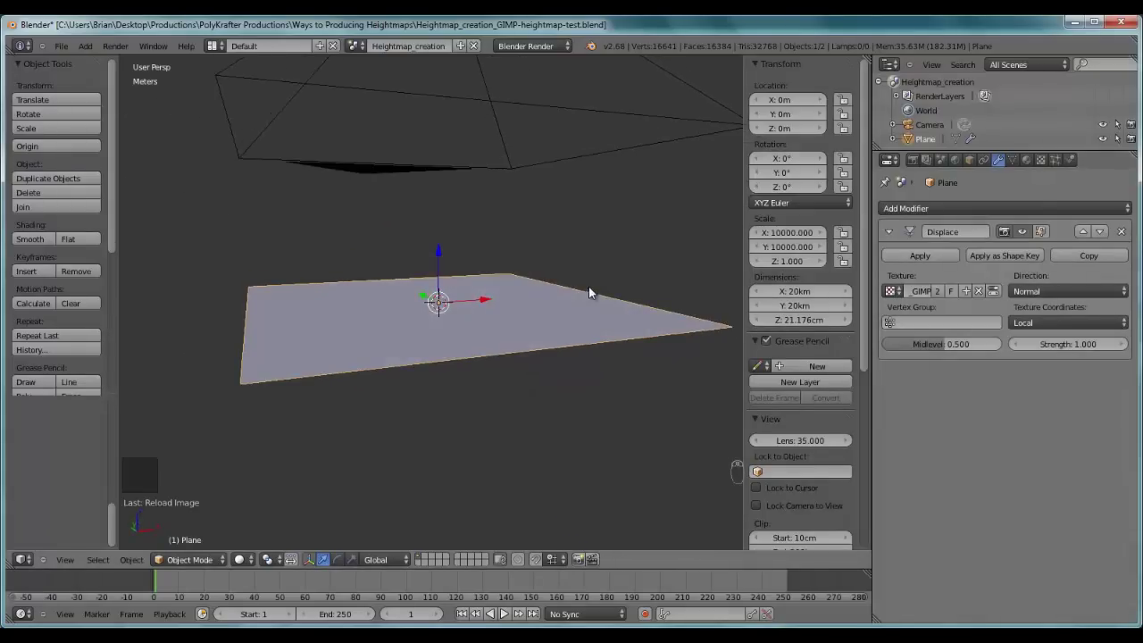
scroll(588, 290, up, 5)
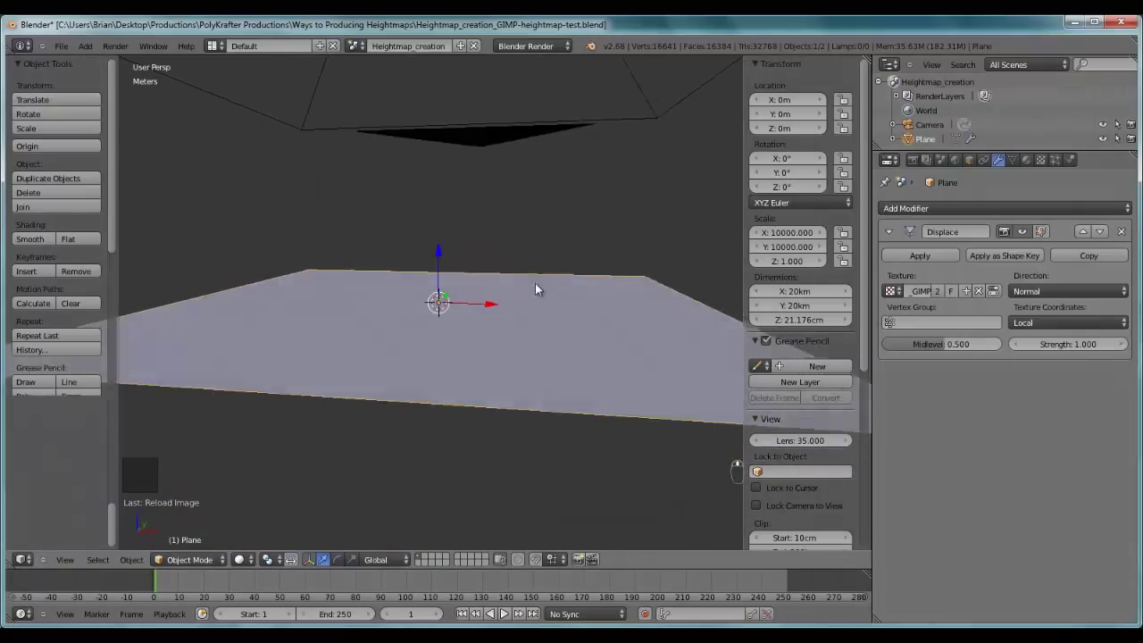
drag(535, 288, 572, 311)
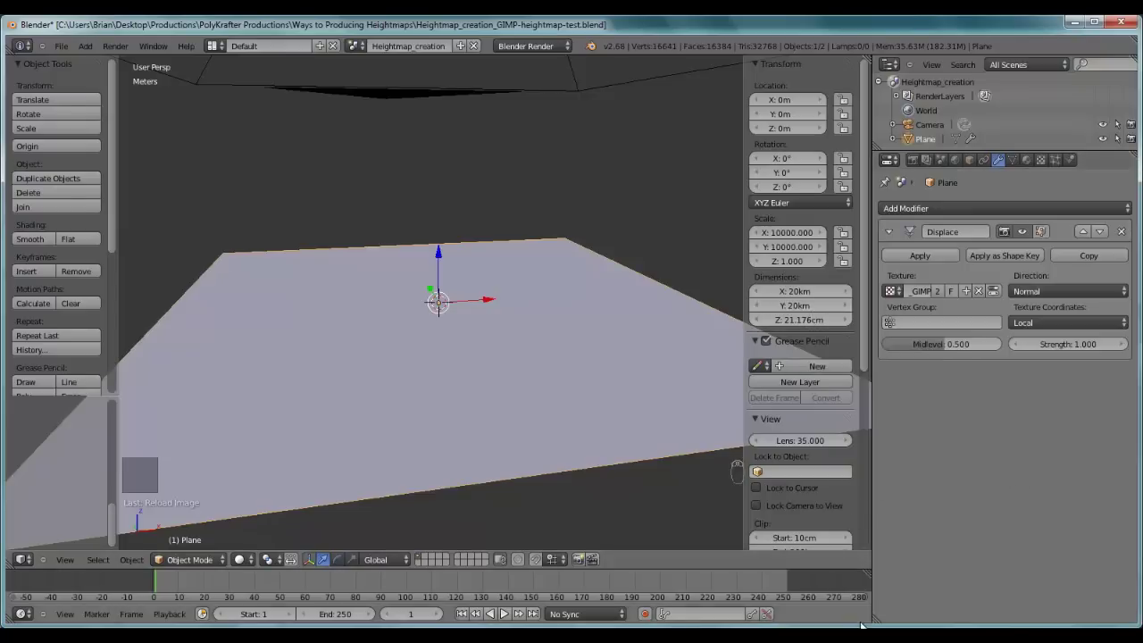
Set the plane's Z dimension to 500m, as given in the notes
key(alt+Tab)
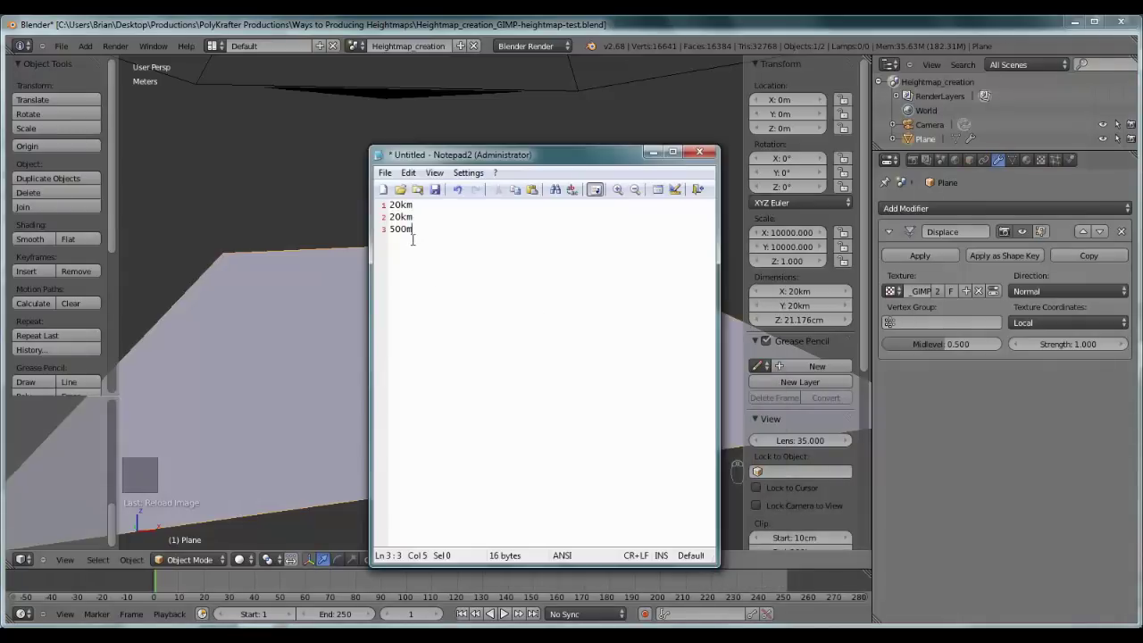
click(652, 153)
click(809, 320)
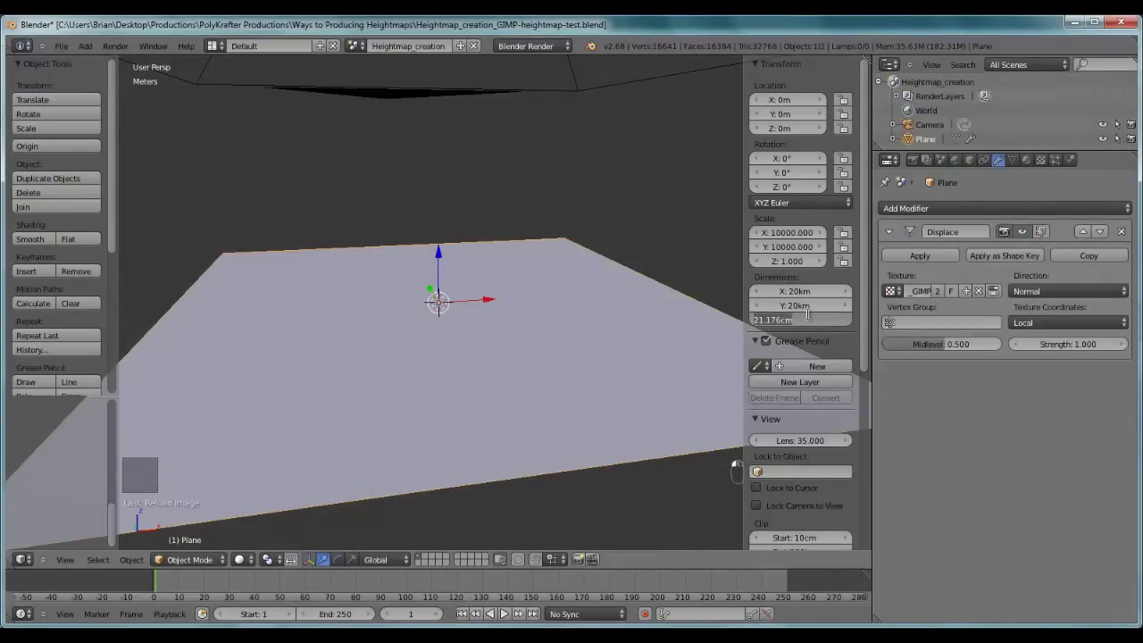
text(500m)
key(Return)
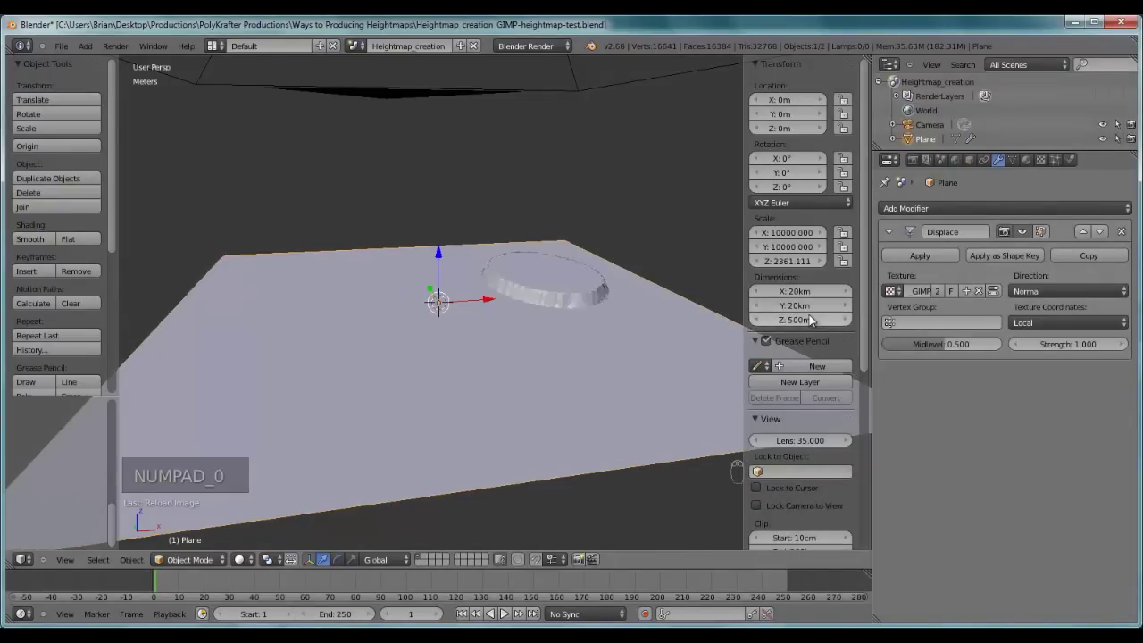
Apply Shade Smooth to the displaced plane and orbit to inspect the raised ring
scroll(607, 219, up, 3)
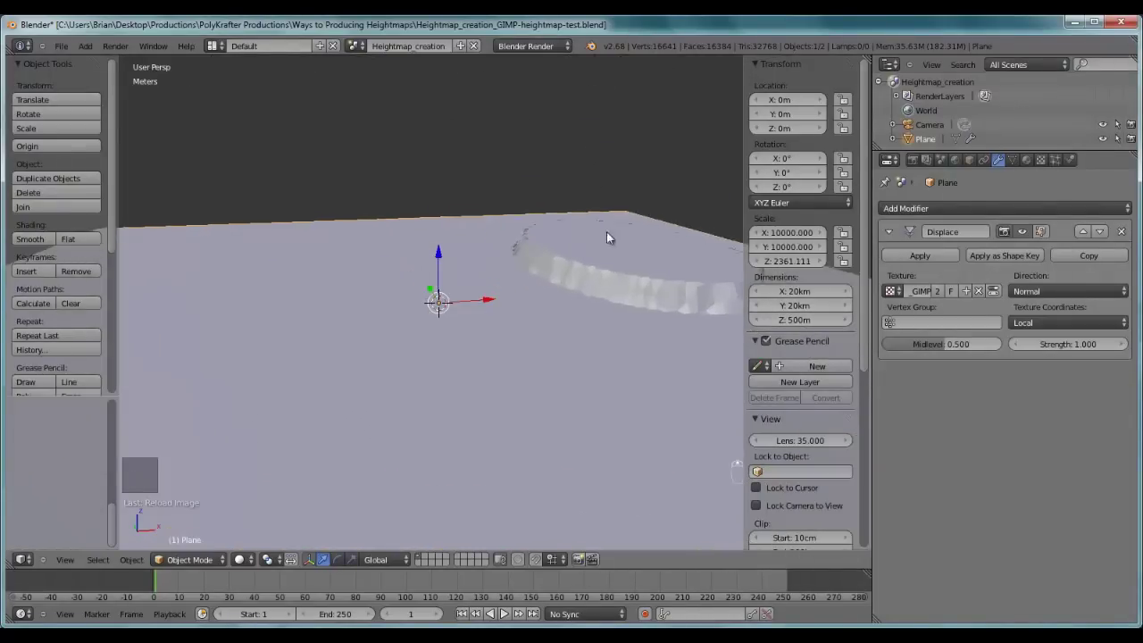
drag(600, 233, 630, 238)
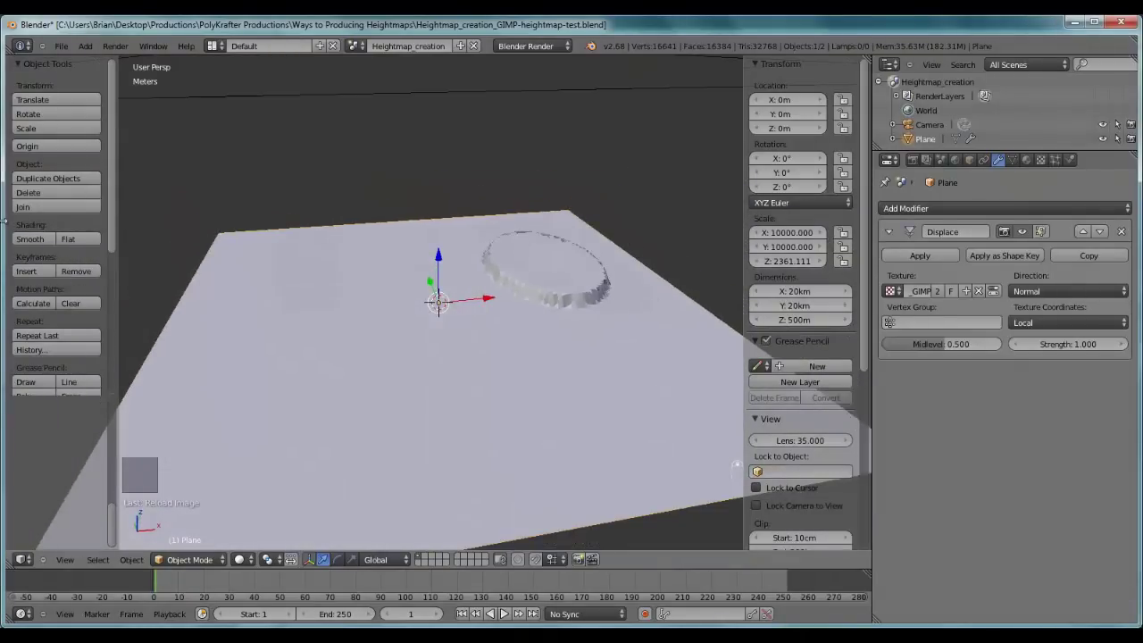
click(39, 236)
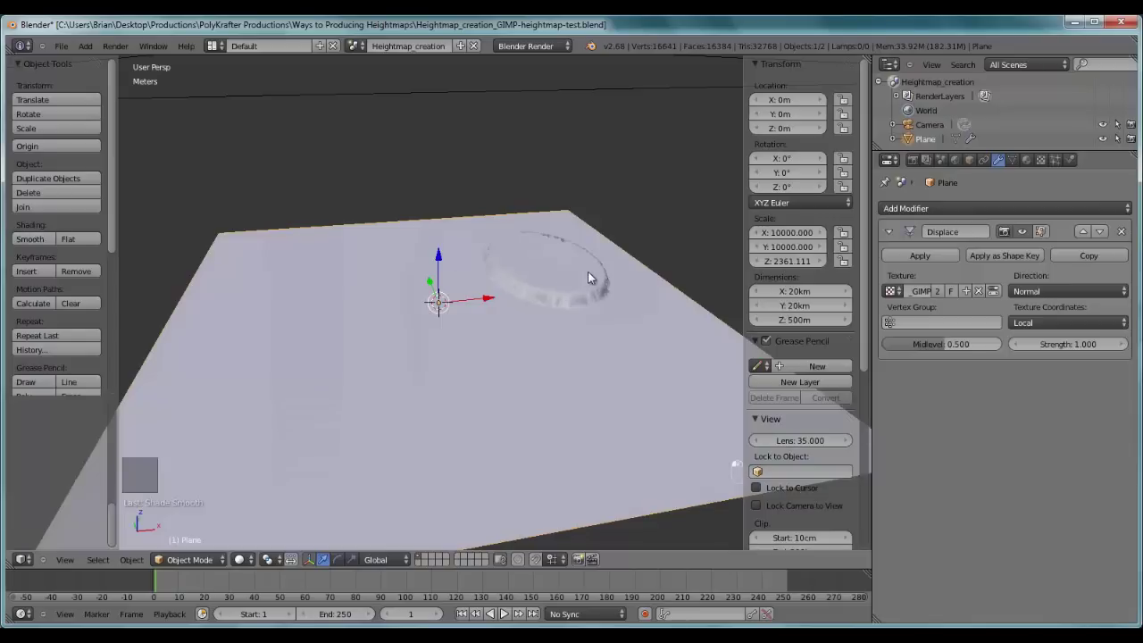
drag(596, 277, 518, 259)
Switch the viewport to textured shading, then render the plane from the top view
click(250, 560)
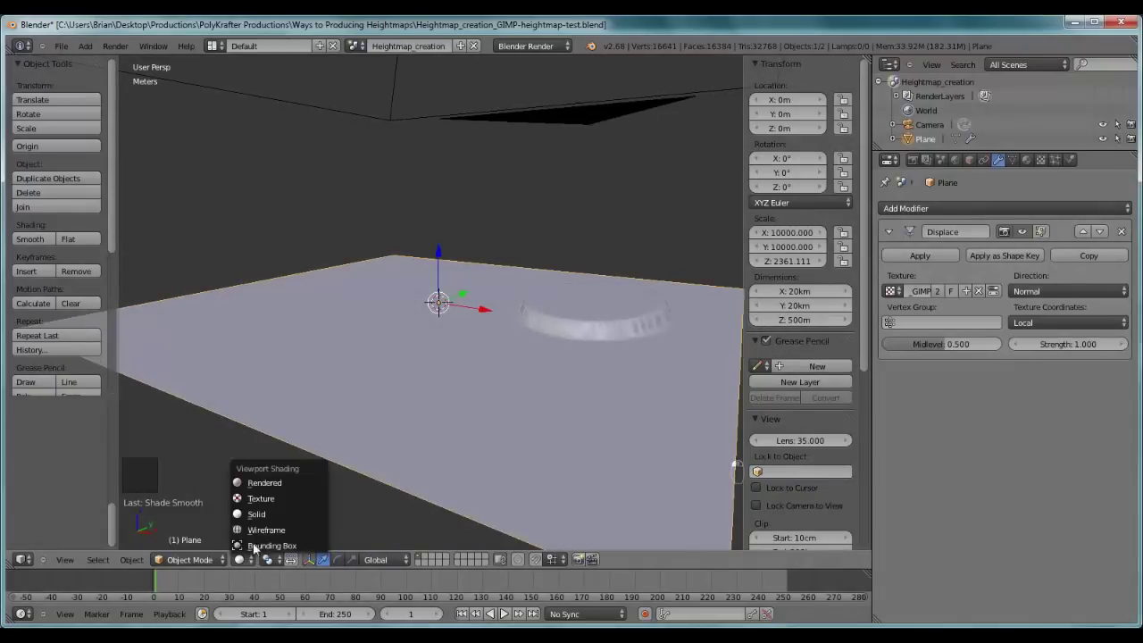
click(272, 483)
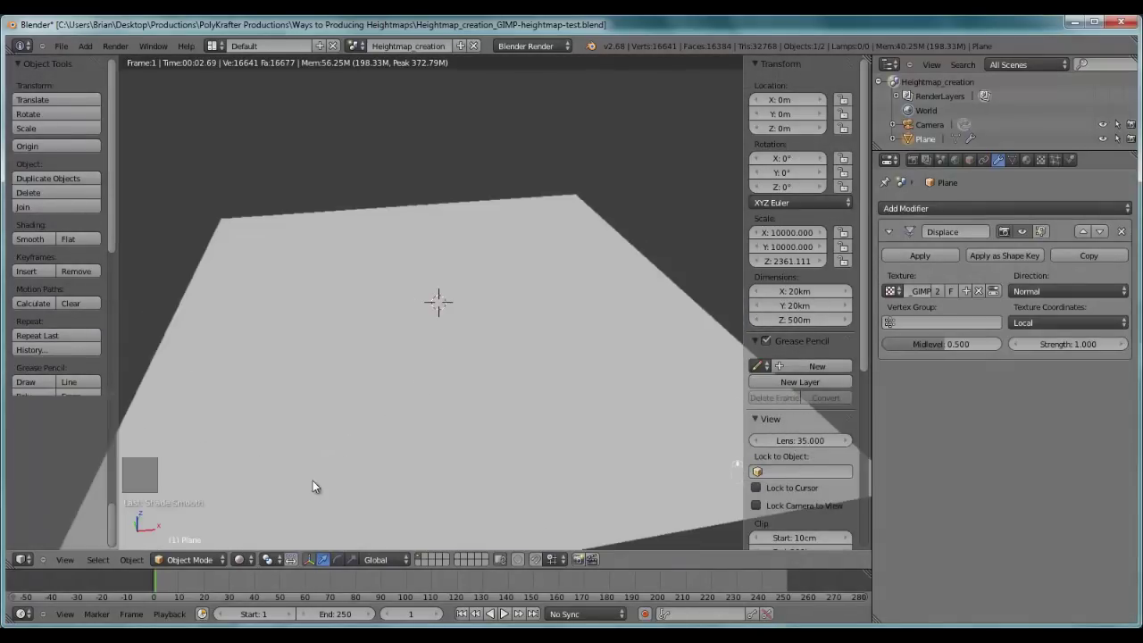
click(241, 559)
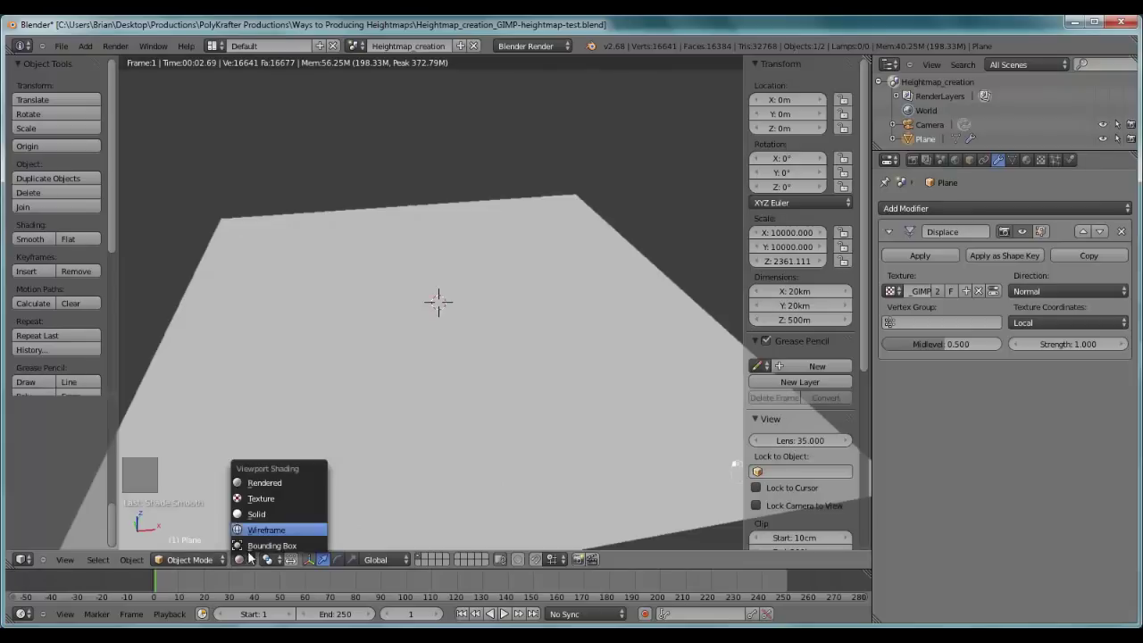
click(273, 498)
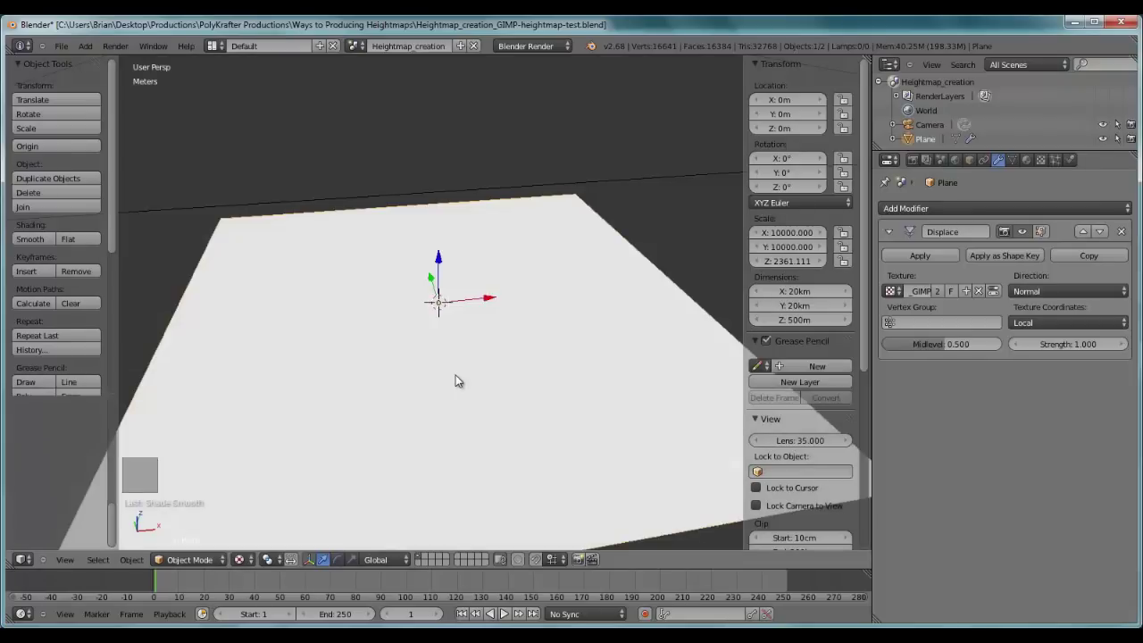
key(KP_7)
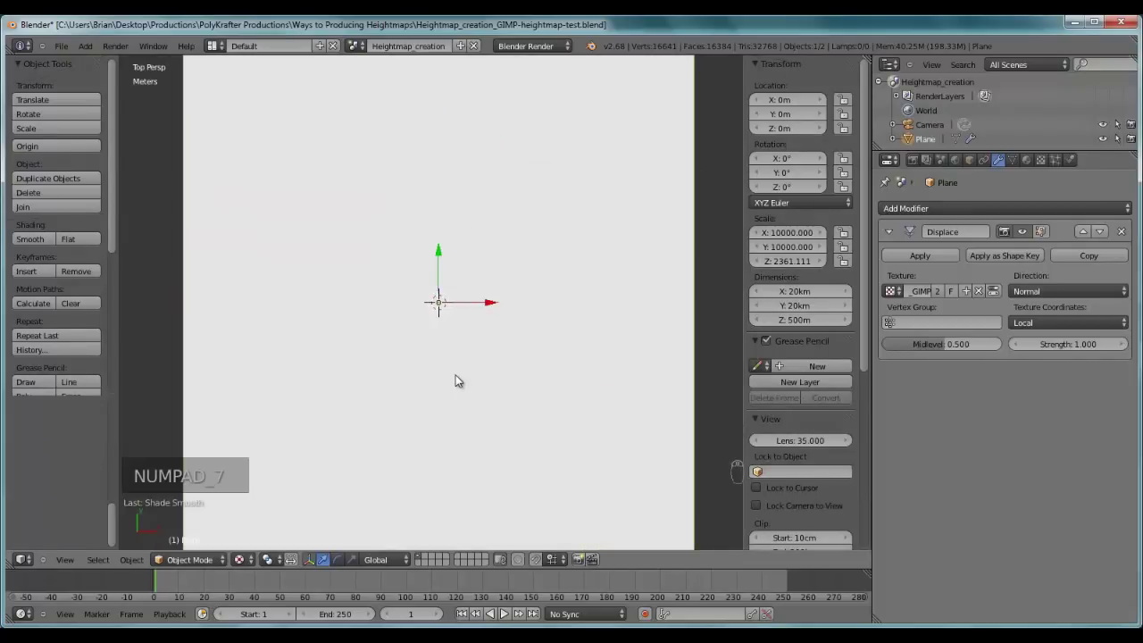
key(F12)
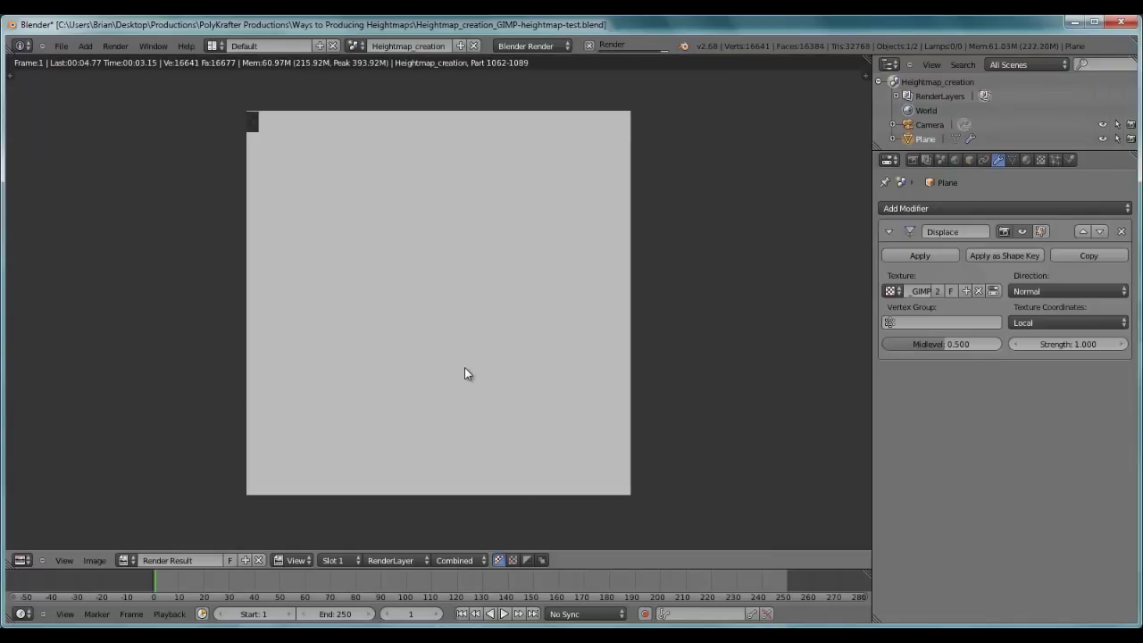
Show the plane's Height_mat material settings
scroll(687, 251, up, 3)
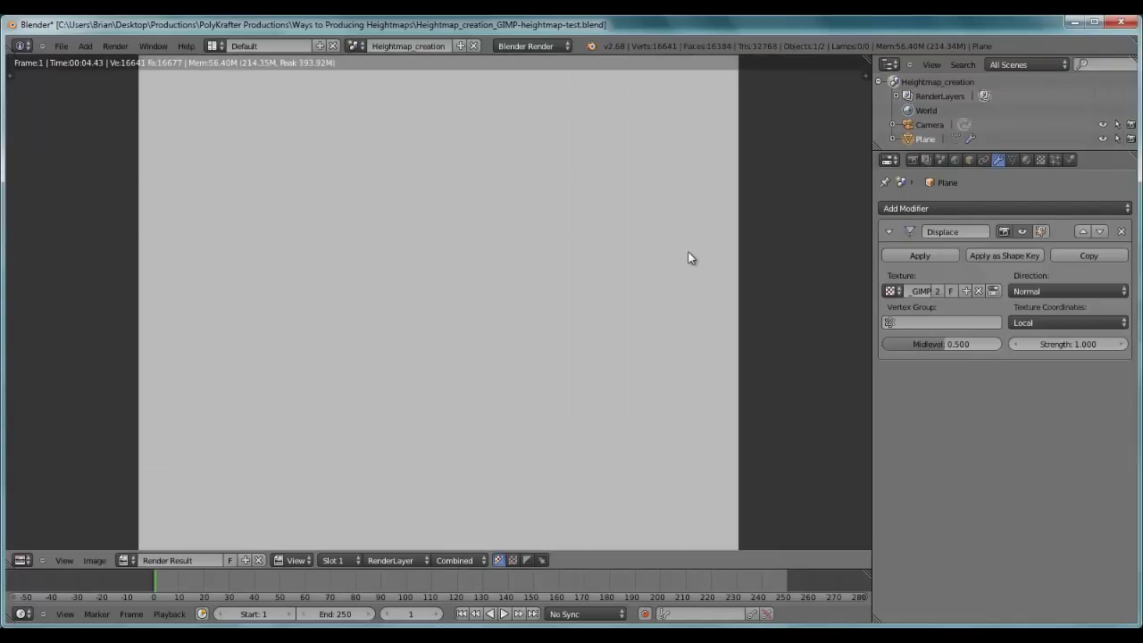
scroll(688, 258, down, 3)
click(1026, 160)
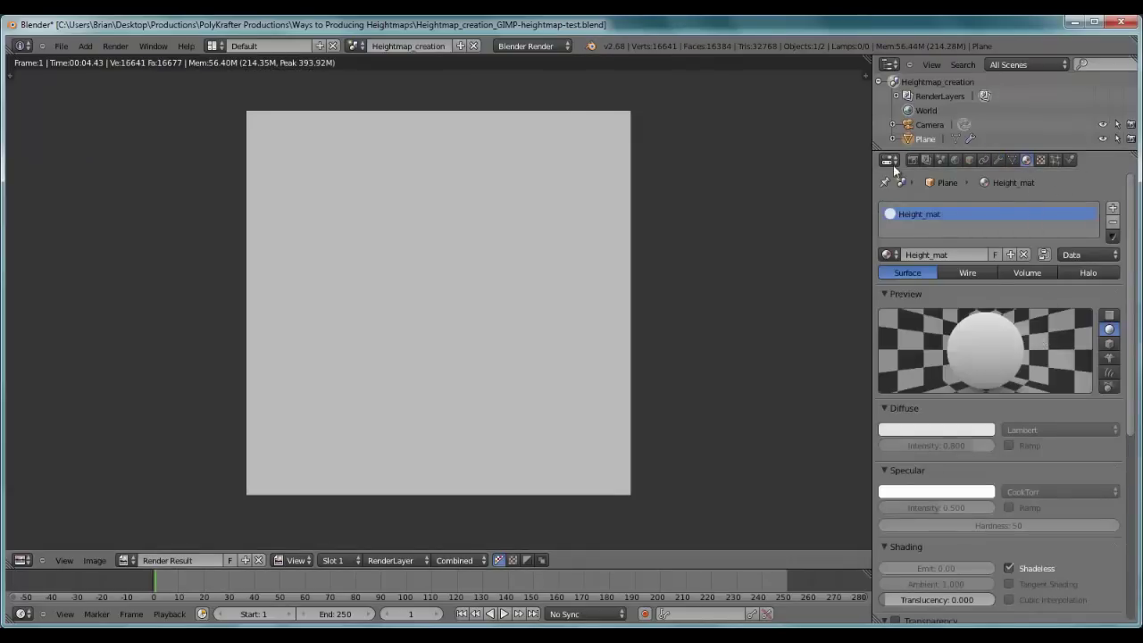
Return the render area to the 3D view, orbit to a low side view, and use solid shading
click(22, 560)
click(44, 545)
drag(443, 351, 476, 206)
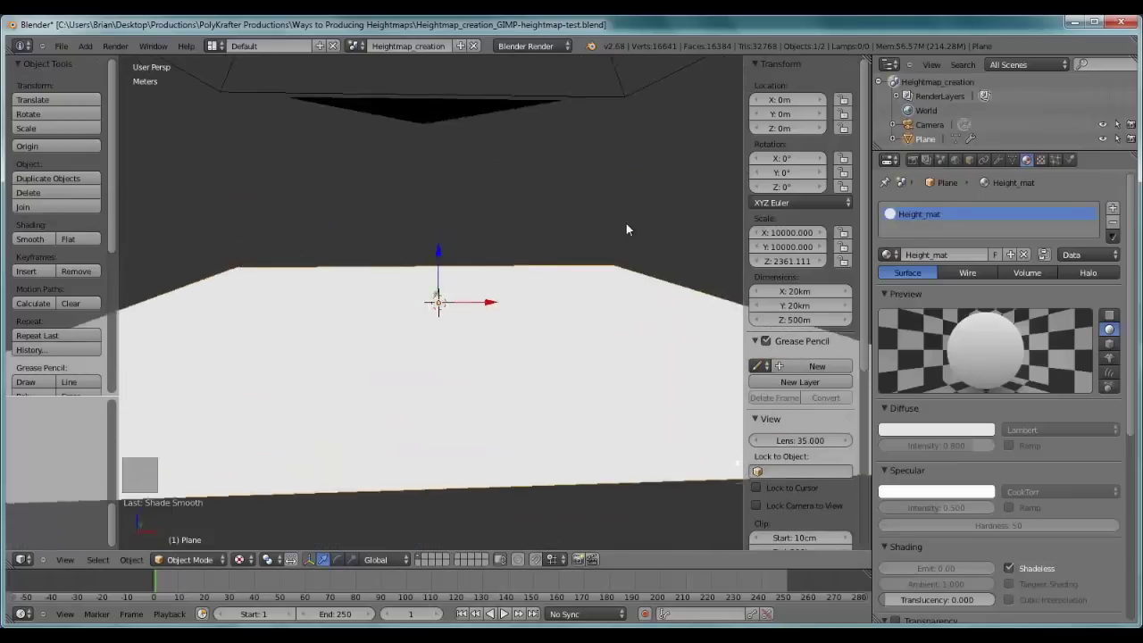
click(243, 559)
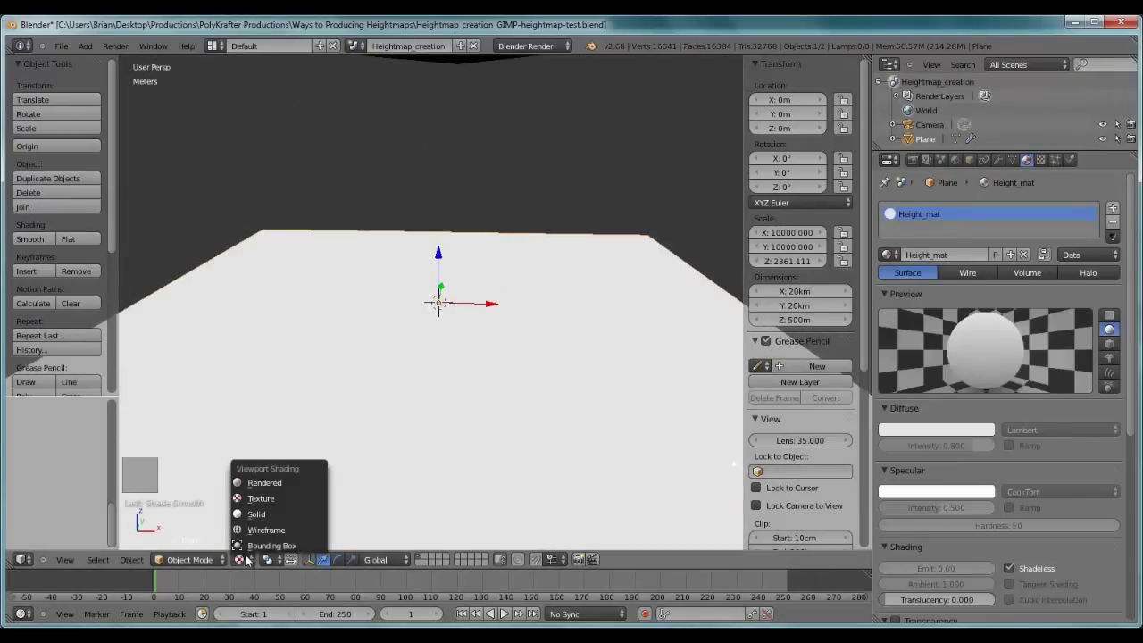
click(277, 514)
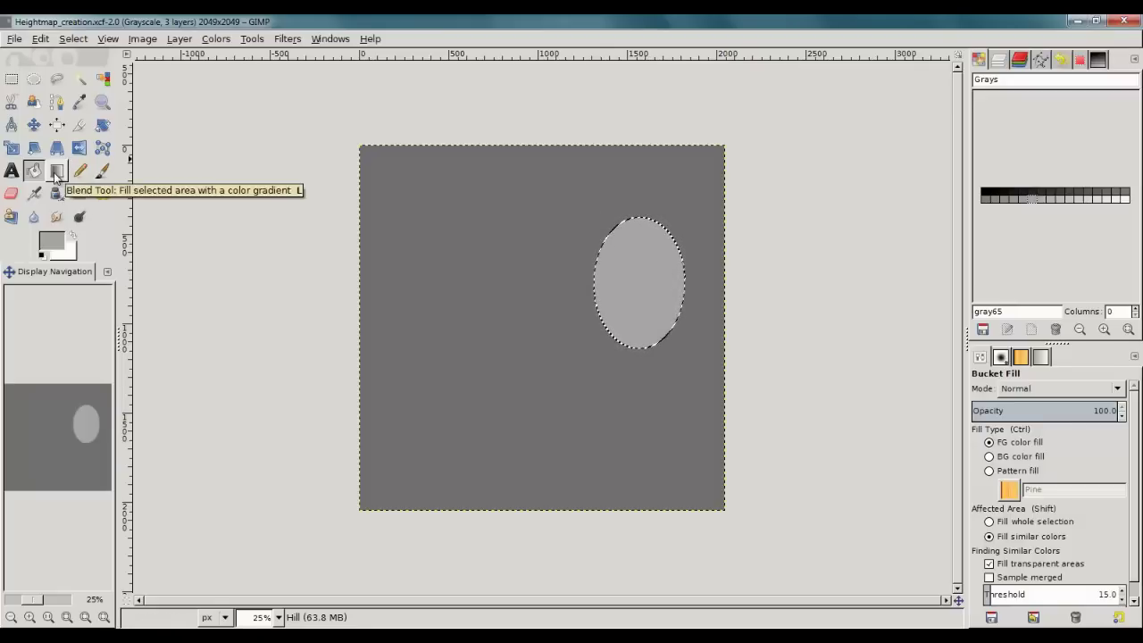
Fill the hill ellipse with a radial white-to-grey gradient and export to Heightmap_creation_GIMP_example.png
click(57, 171)
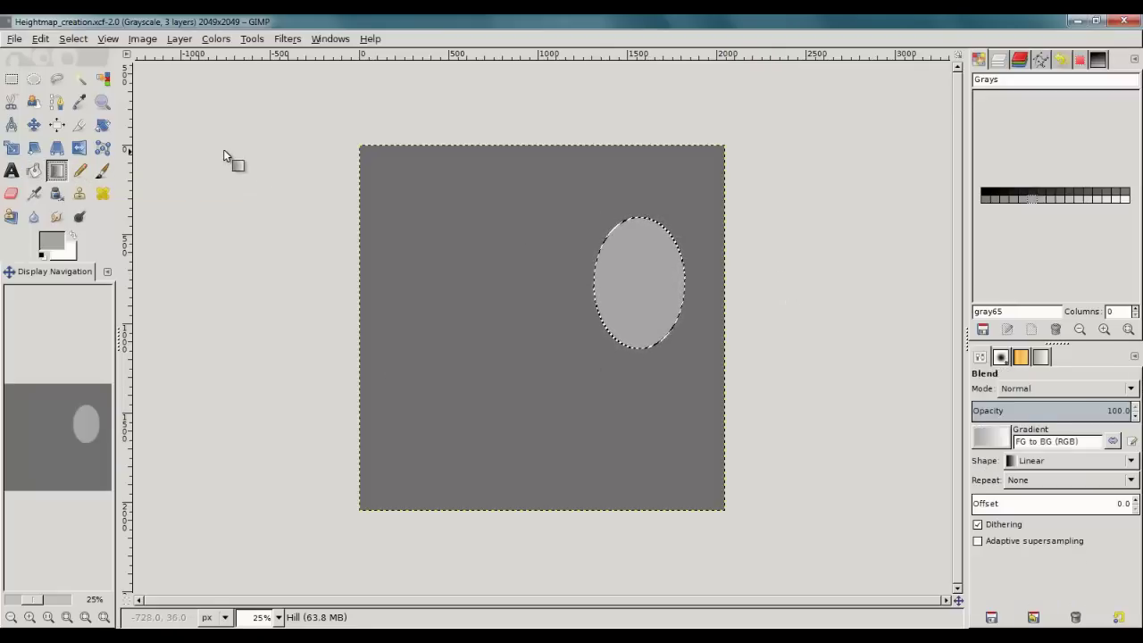
click(1041, 463)
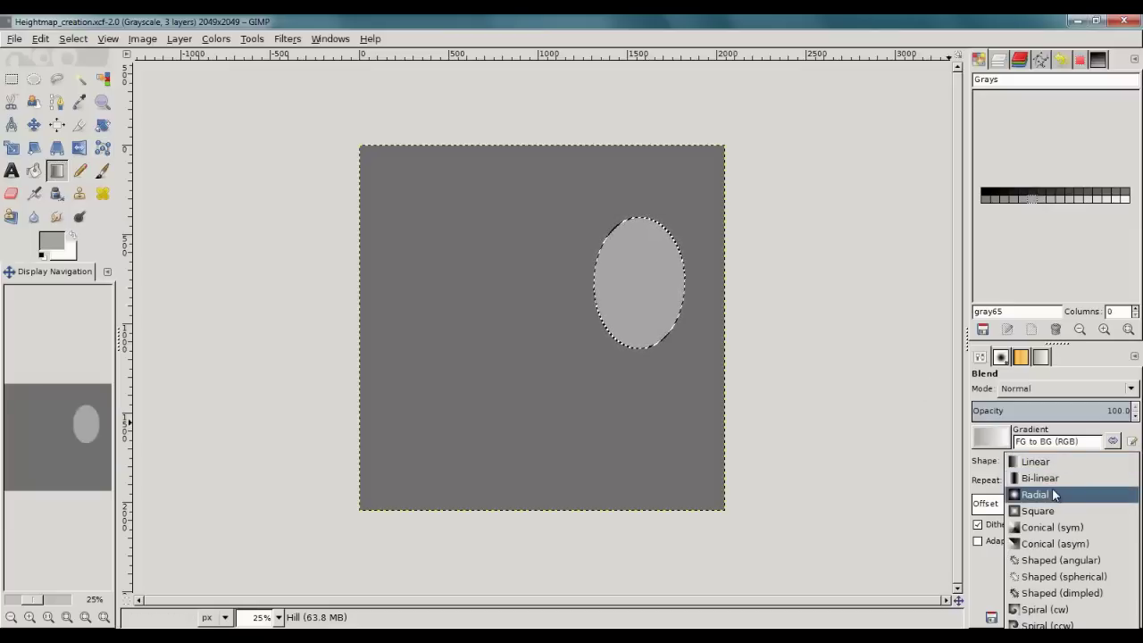
click(1045, 495)
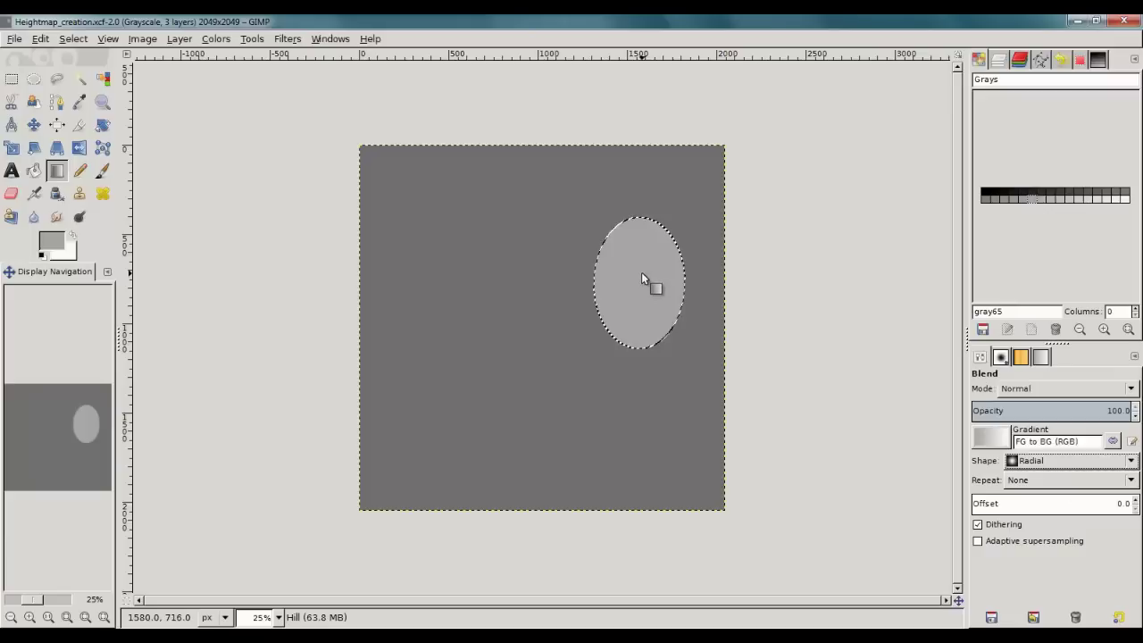
drag(636, 272, 696, 351)
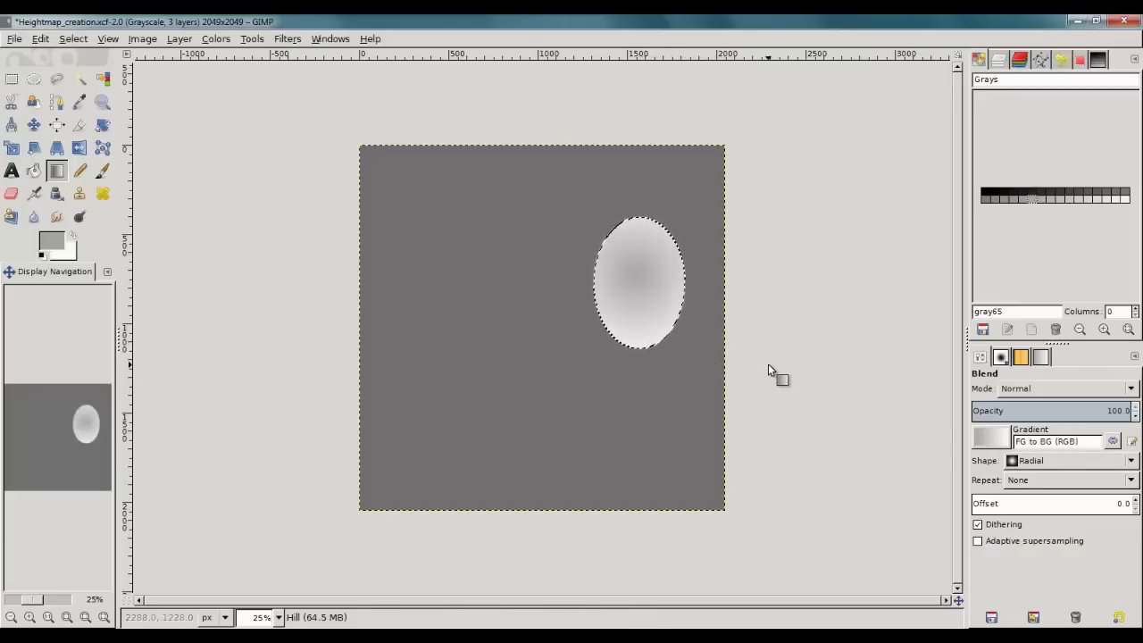
click(73, 236)
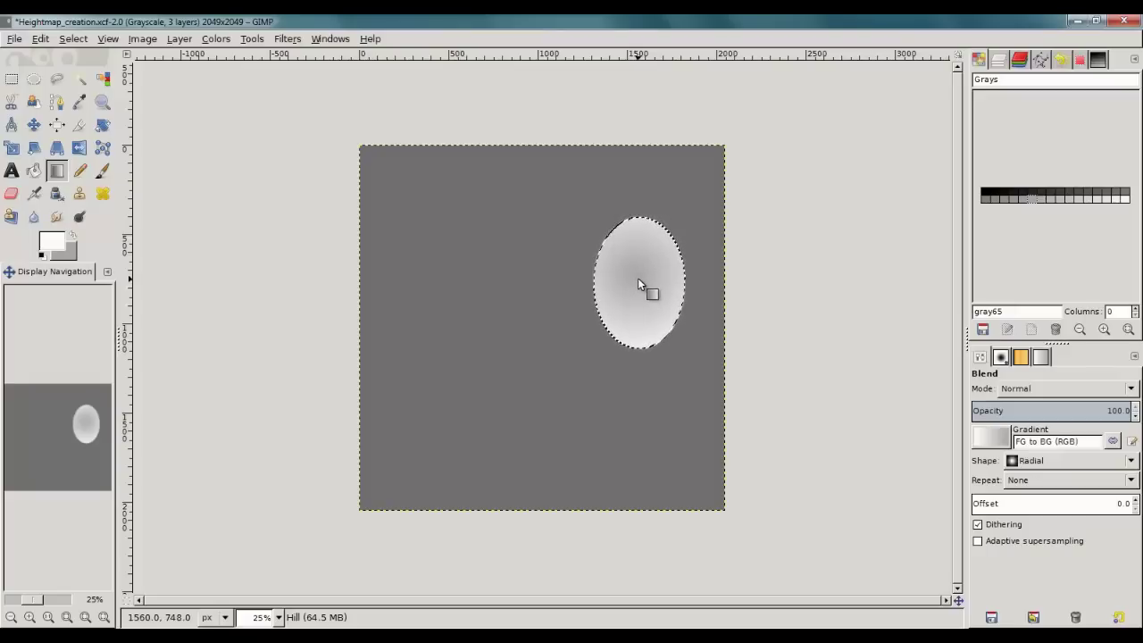
drag(637, 278, 709, 361)
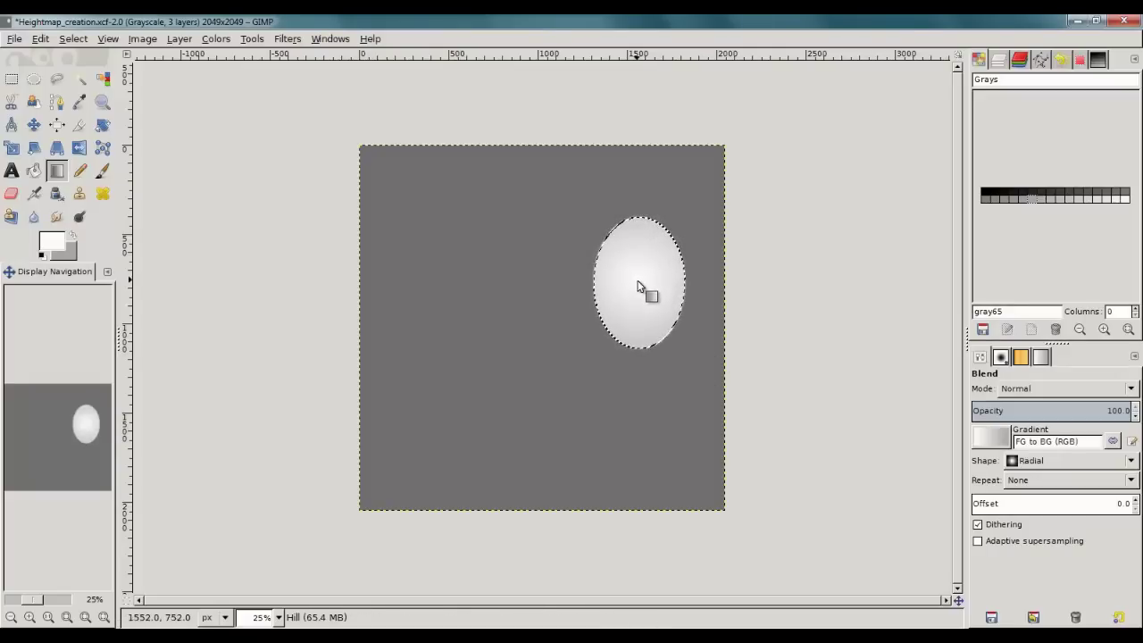
drag(639, 284, 656, 323)
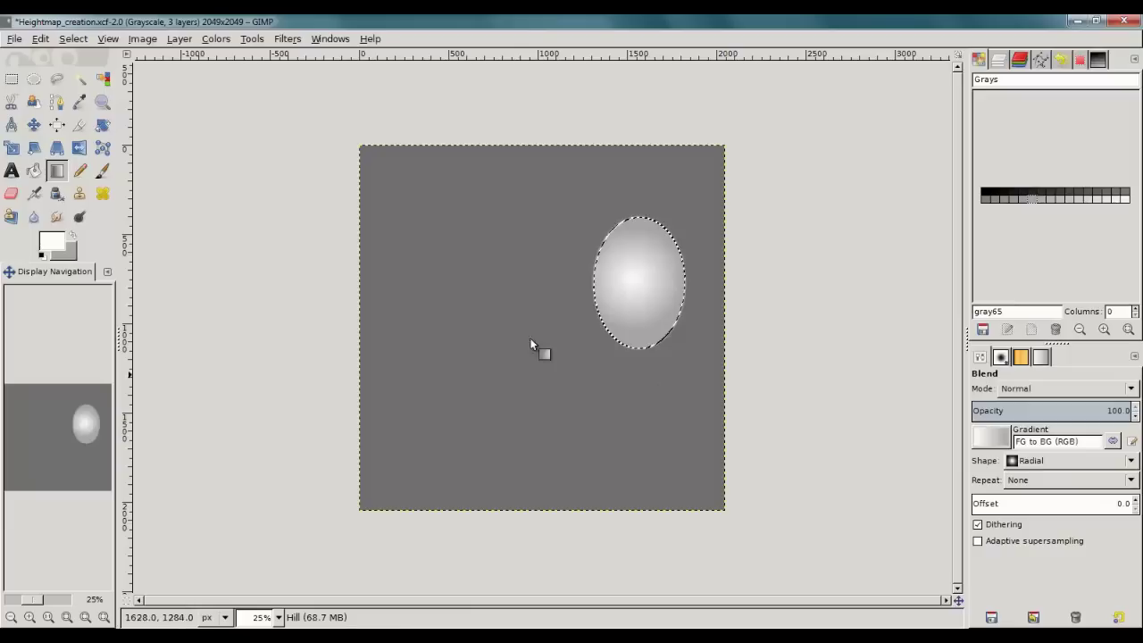
click(14, 38)
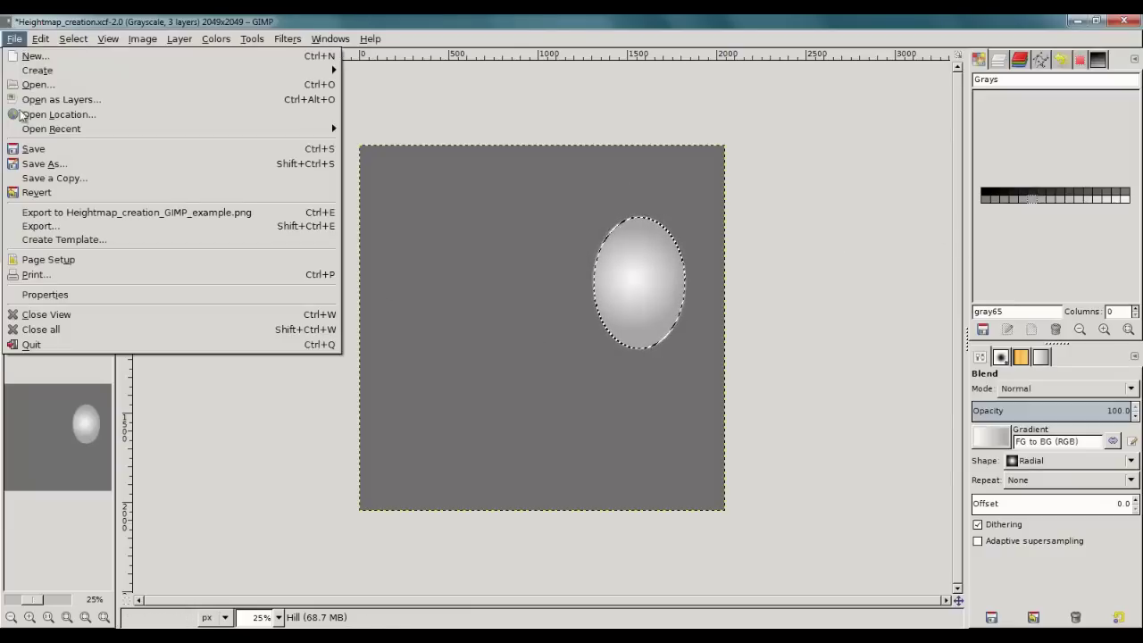
click(59, 221)
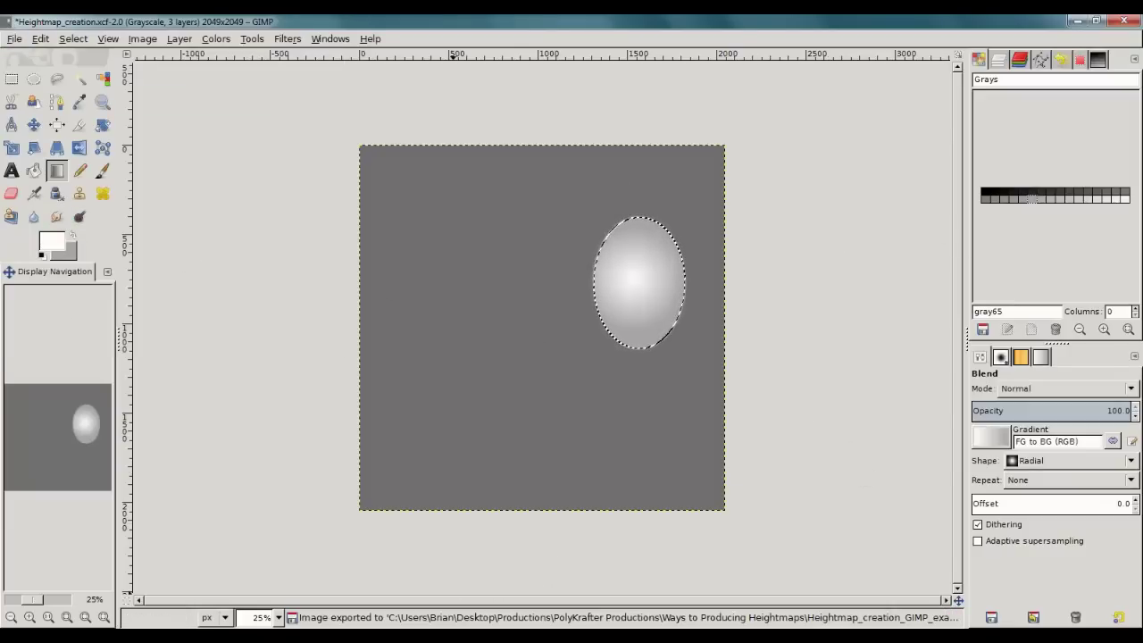
In Blender, reload the Heightmap_from_GIMP displace texture and orbit to inspect the rounded dome
key(alt+Tab)
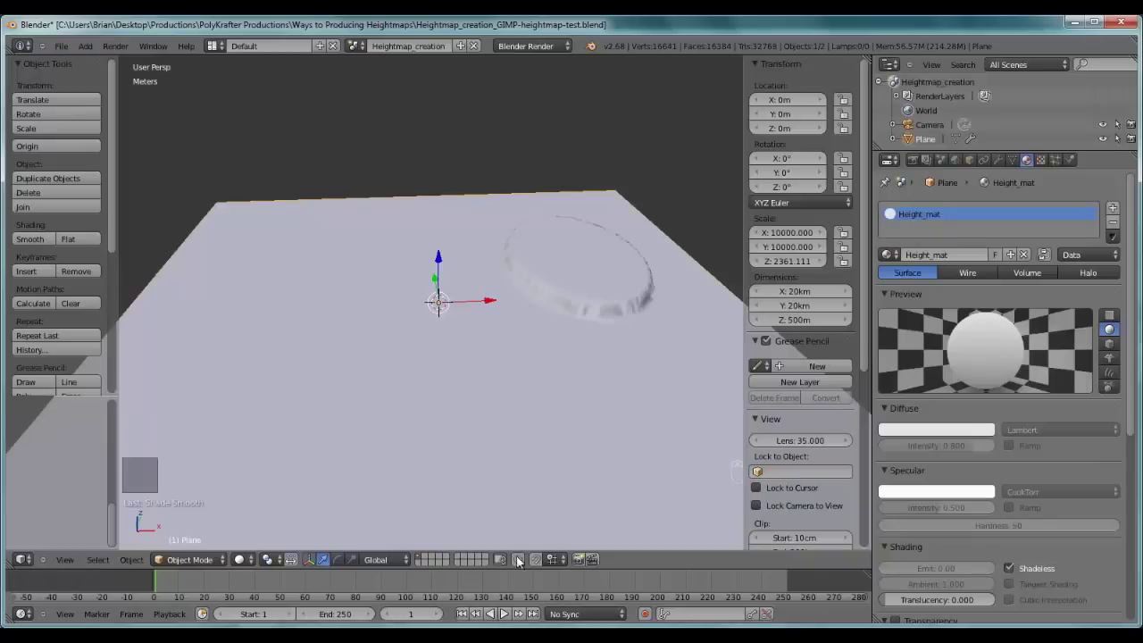
click(1041, 161)
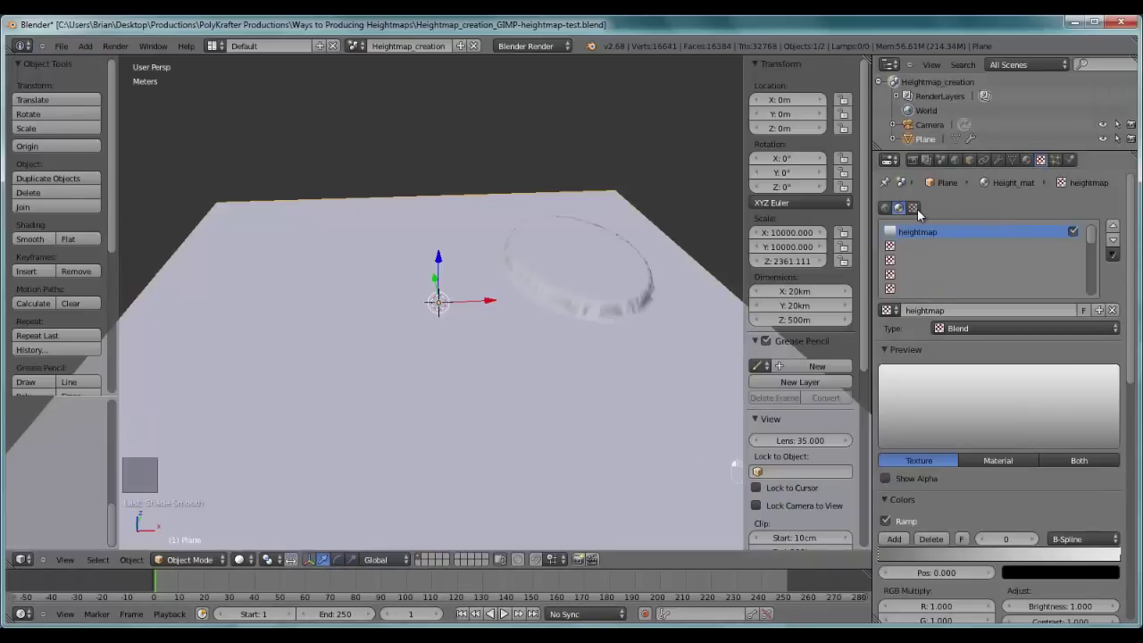
click(915, 208)
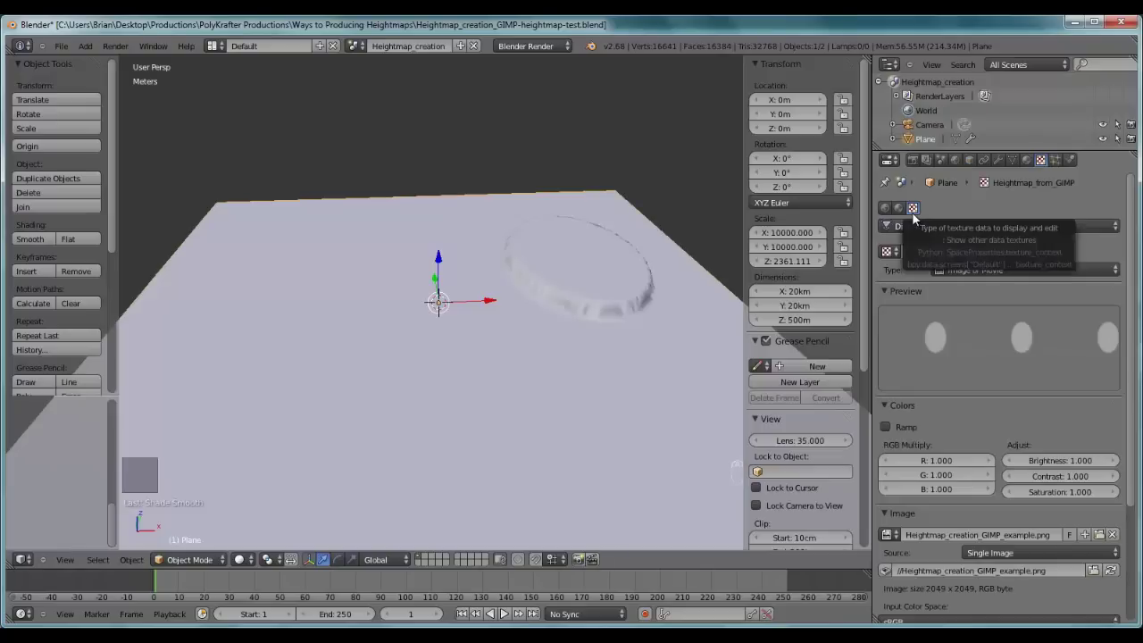
click(899, 209)
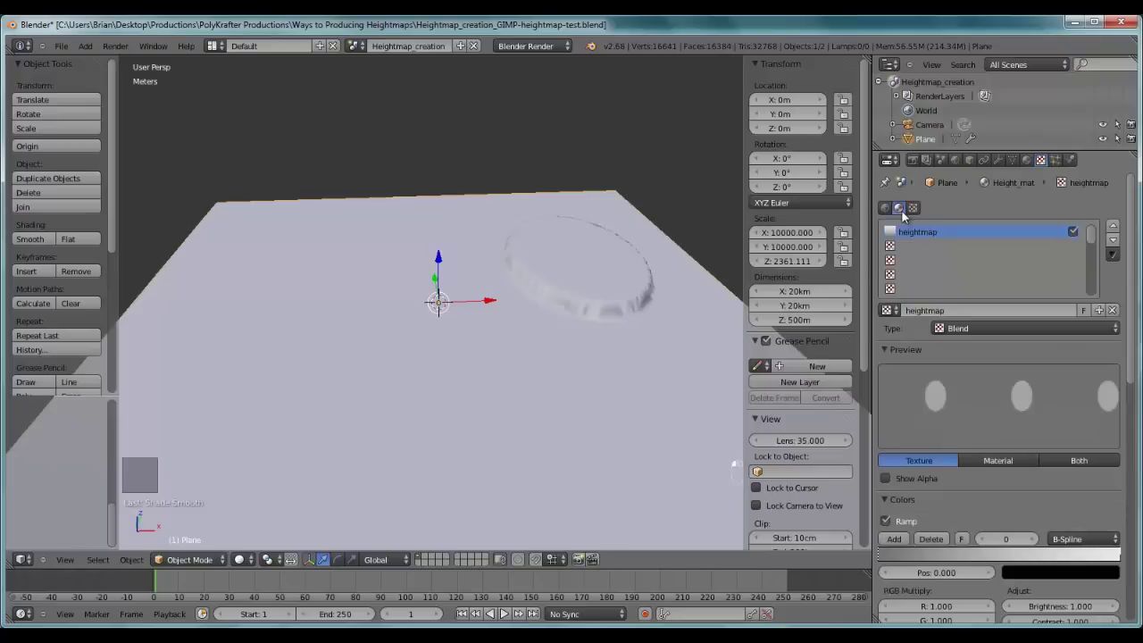
click(914, 211)
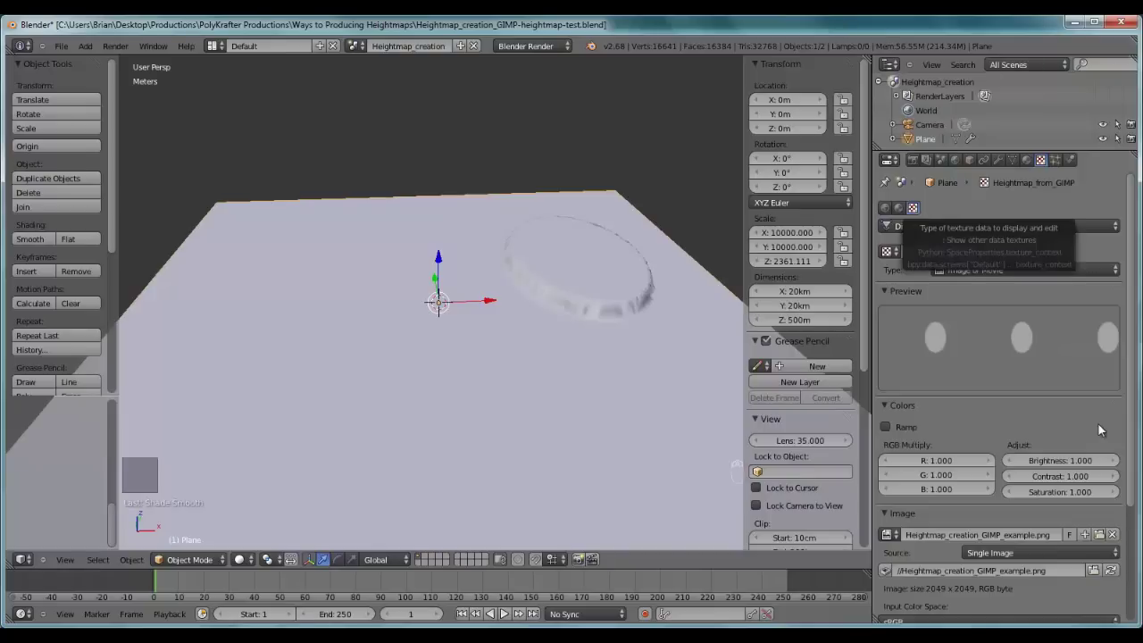
click(1112, 571)
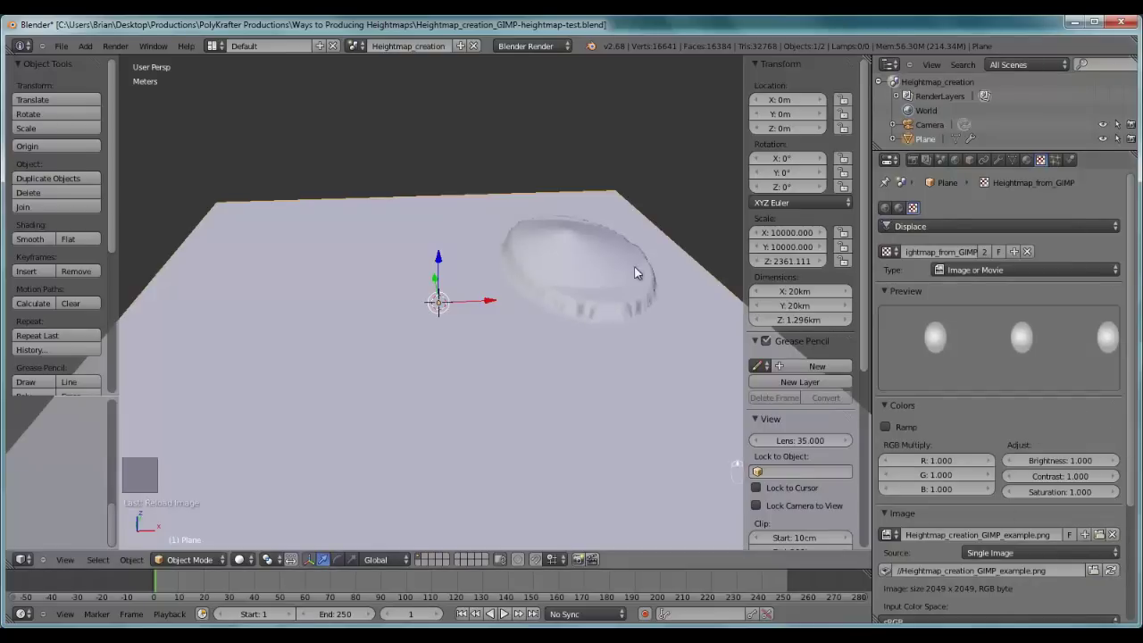
drag(634, 265, 585, 347)
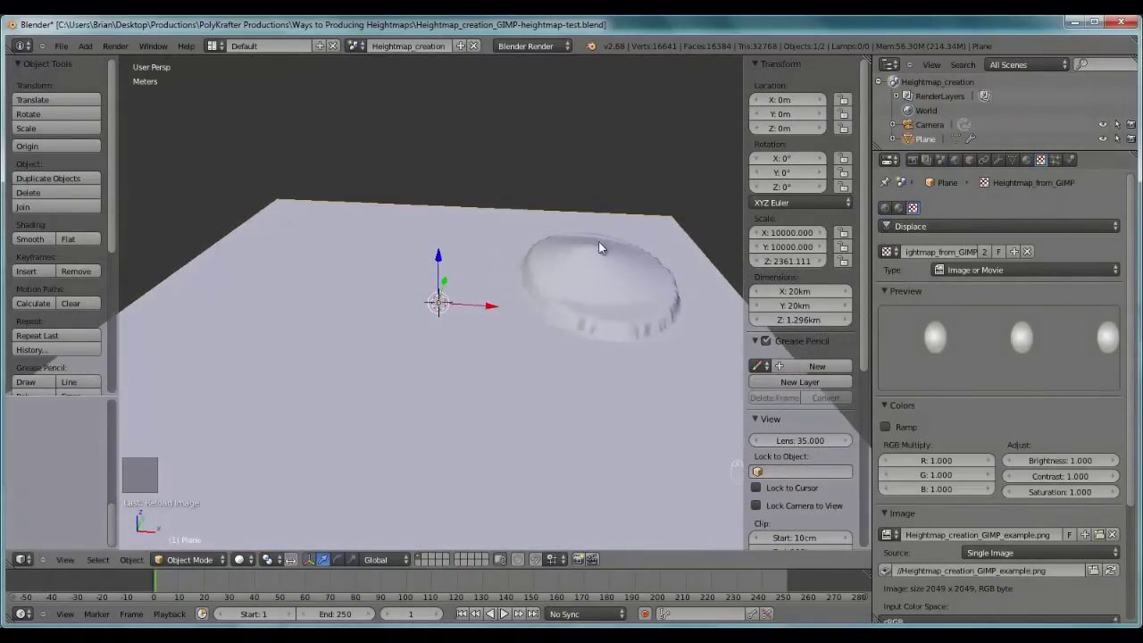
drag(600, 257, 541, 311)
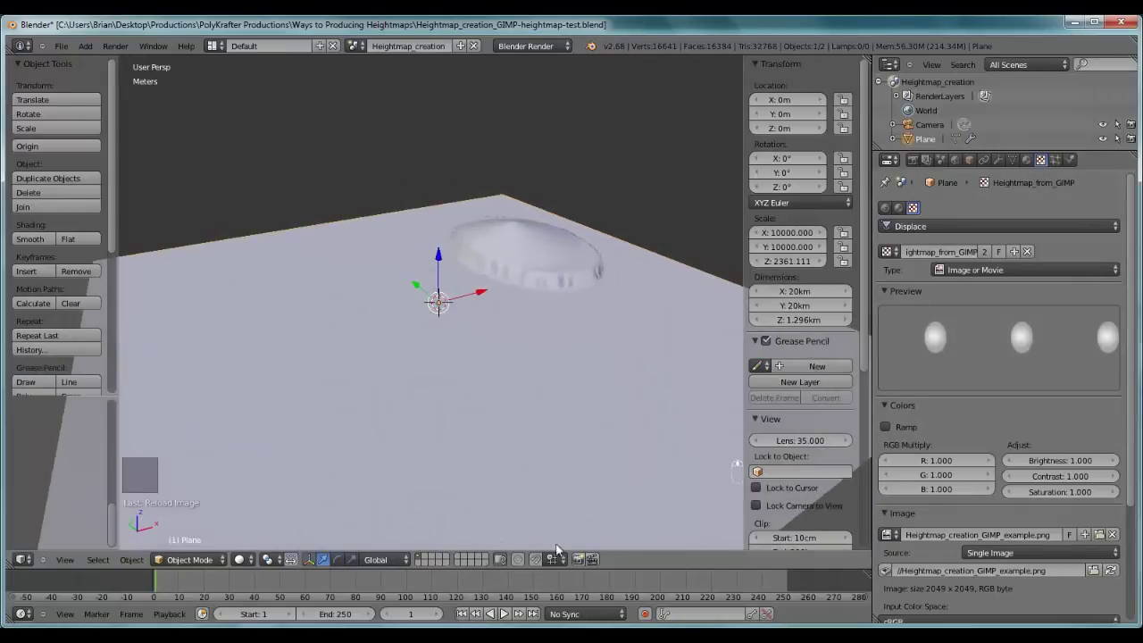
Lasso the heightmap's left side along a wavy cliff line with Free Select
key(alt+Tab)
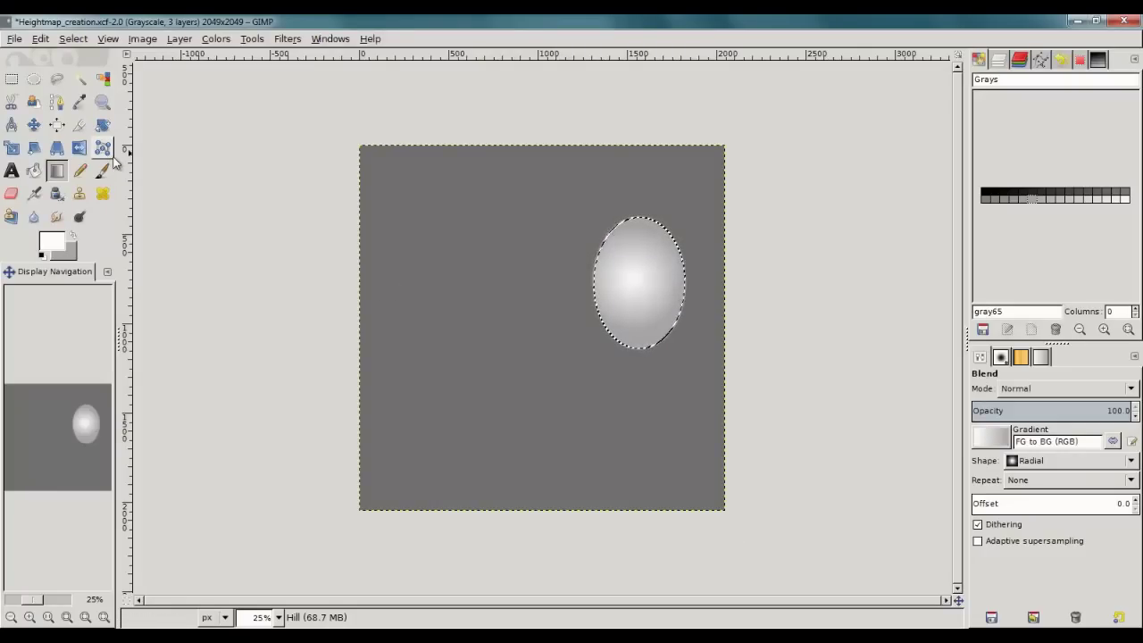
click(56, 79)
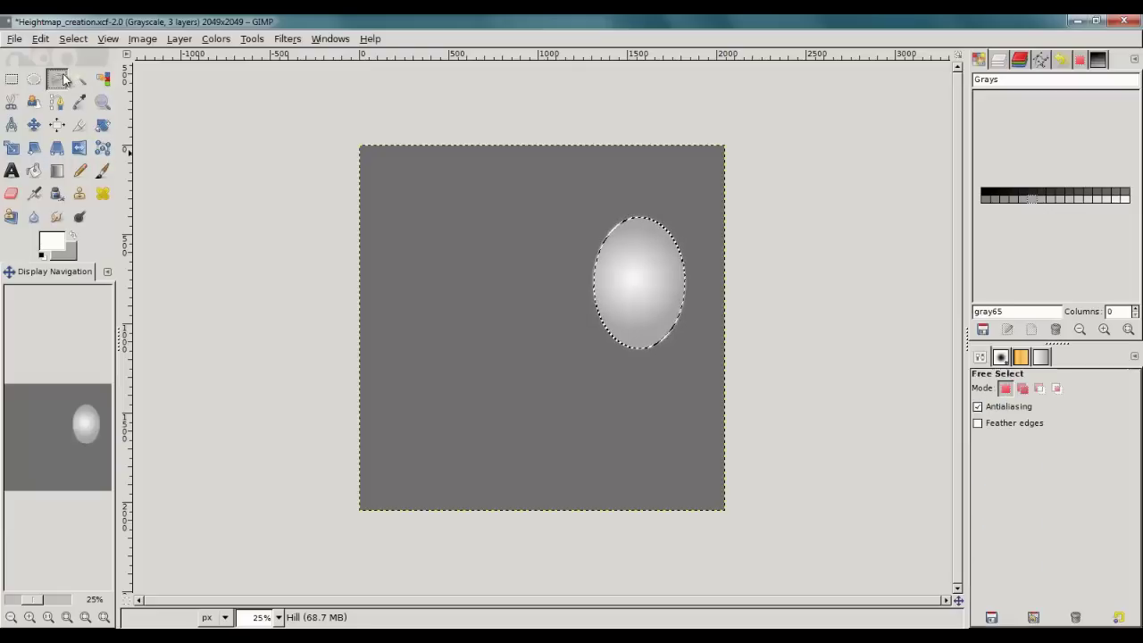
drag(317, 112, 504, 117)
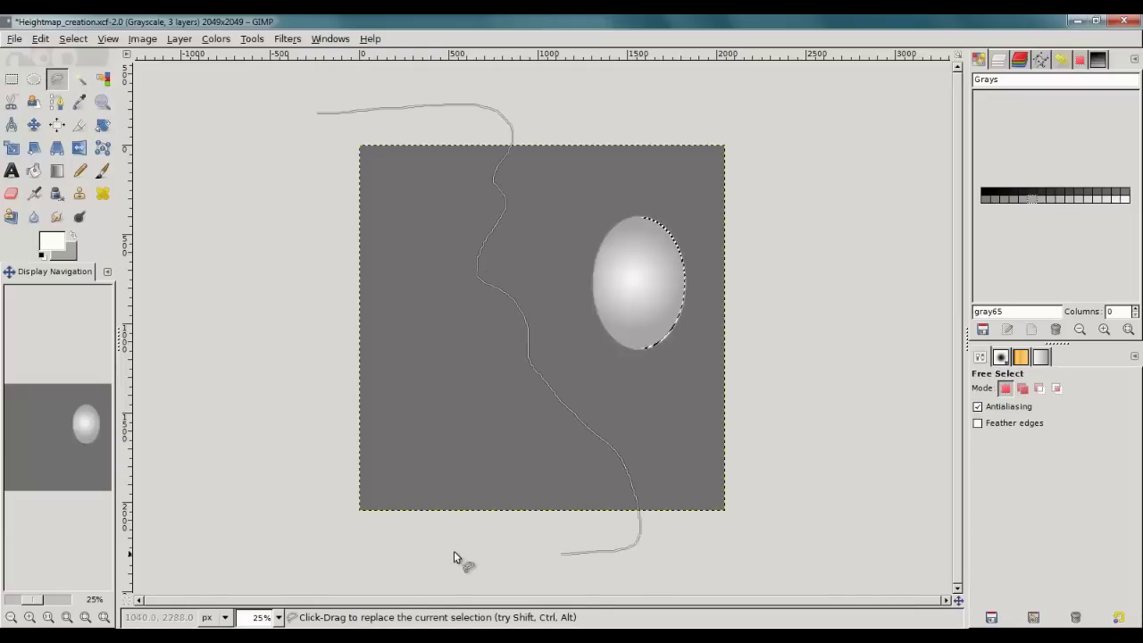
mouse_move(427, 551)
mouse_down()
mouse_move(320, 540)
mouse_move(263, 432)
mouse_move(251, 298)
mouse_move(317, 115)
mouse_up()
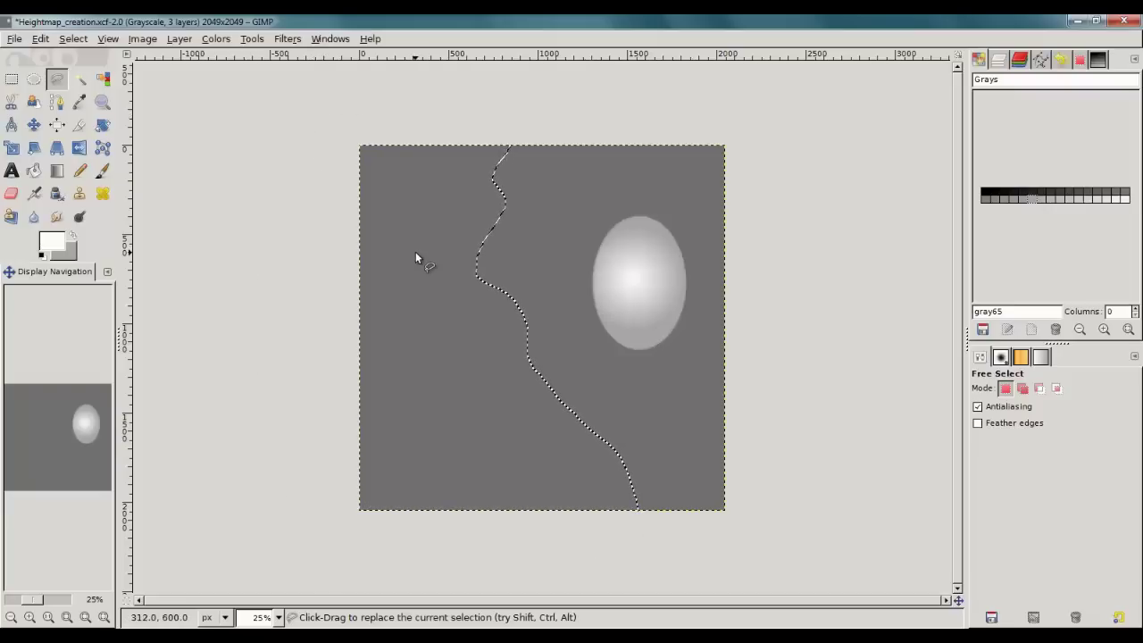
drag(414, 253, 391, 259)
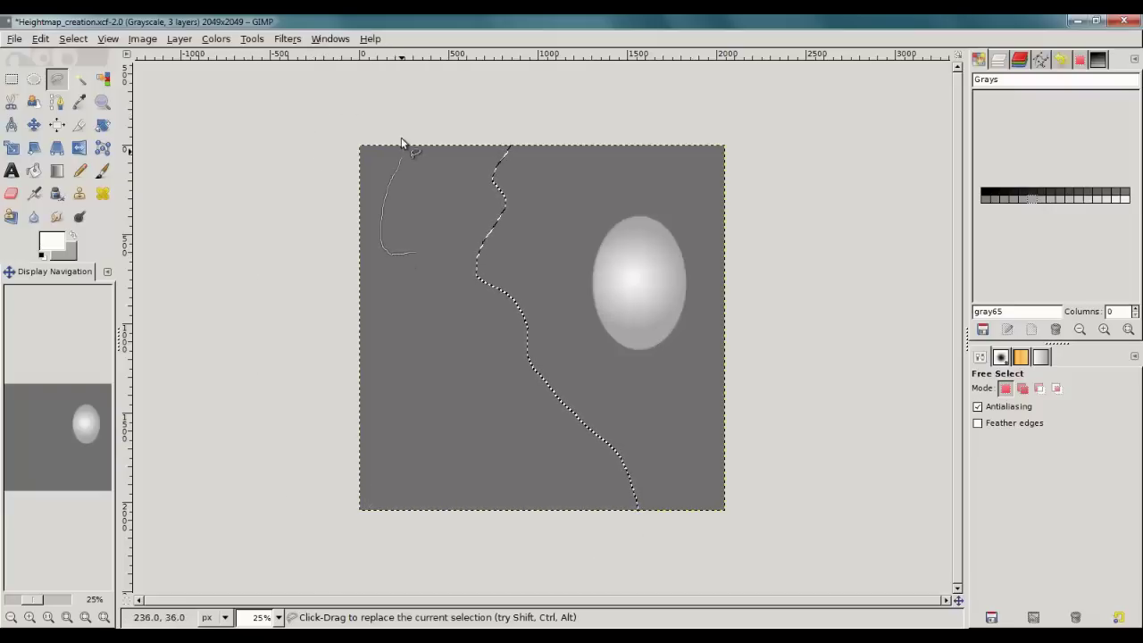
drag(396, 114, 496, 97)
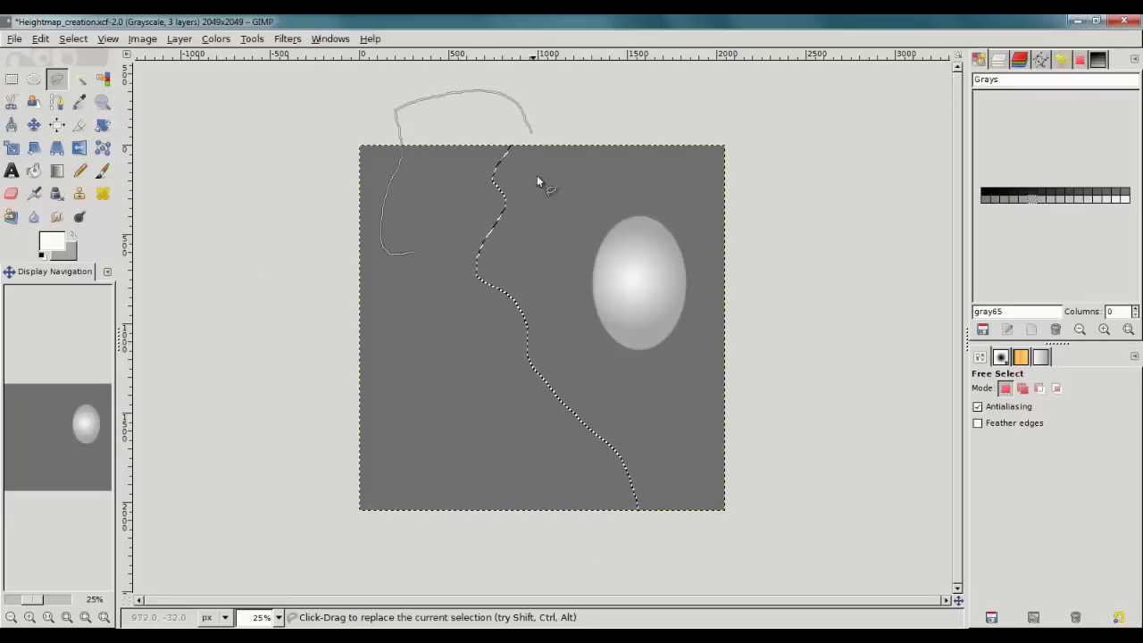
mouse_move(508, 242)
mouse_down()
mouse_move(481, 261)
mouse_move(414, 251)
mouse_up()
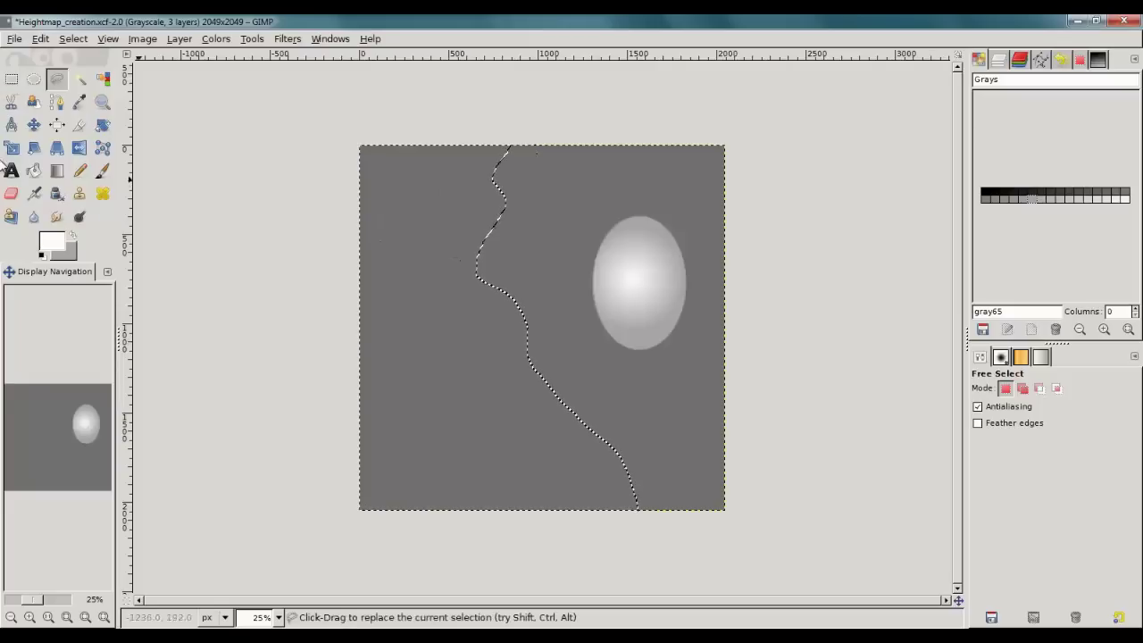
Bucket-fill the selected left region with gray56
click(33, 170)
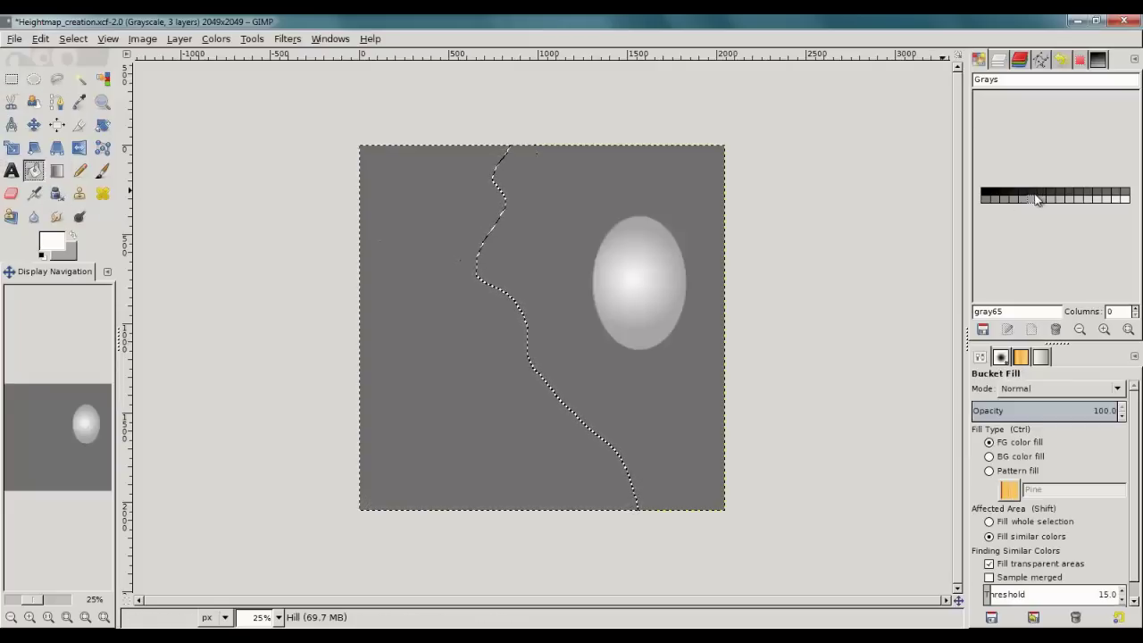
click(1008, 200)
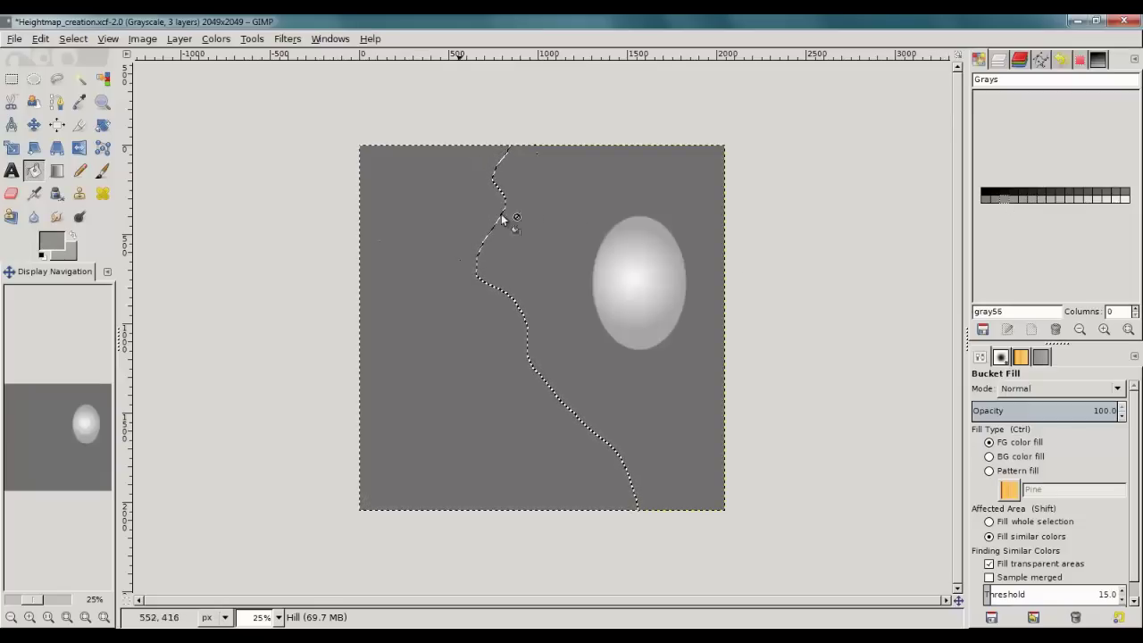
click(405, 261)
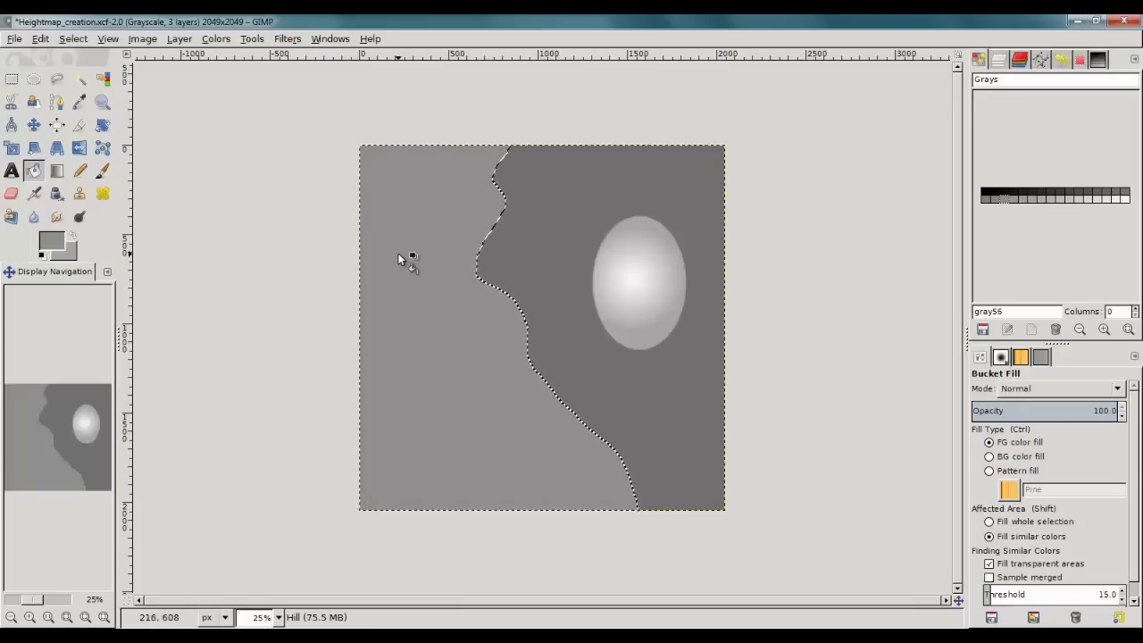
key(alt+Tab)
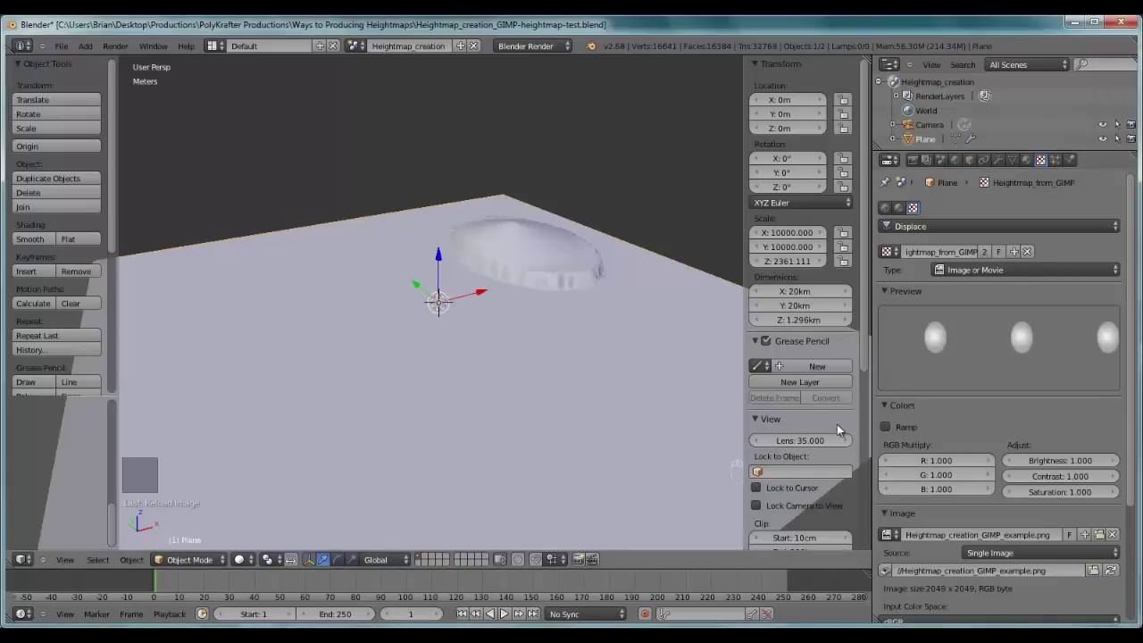
Re-export the heightmap over Heightmap_creation_GIMP_example.png and orbit Blender's plane to check the cliff
key(alt+Tab)
click(15, 38)
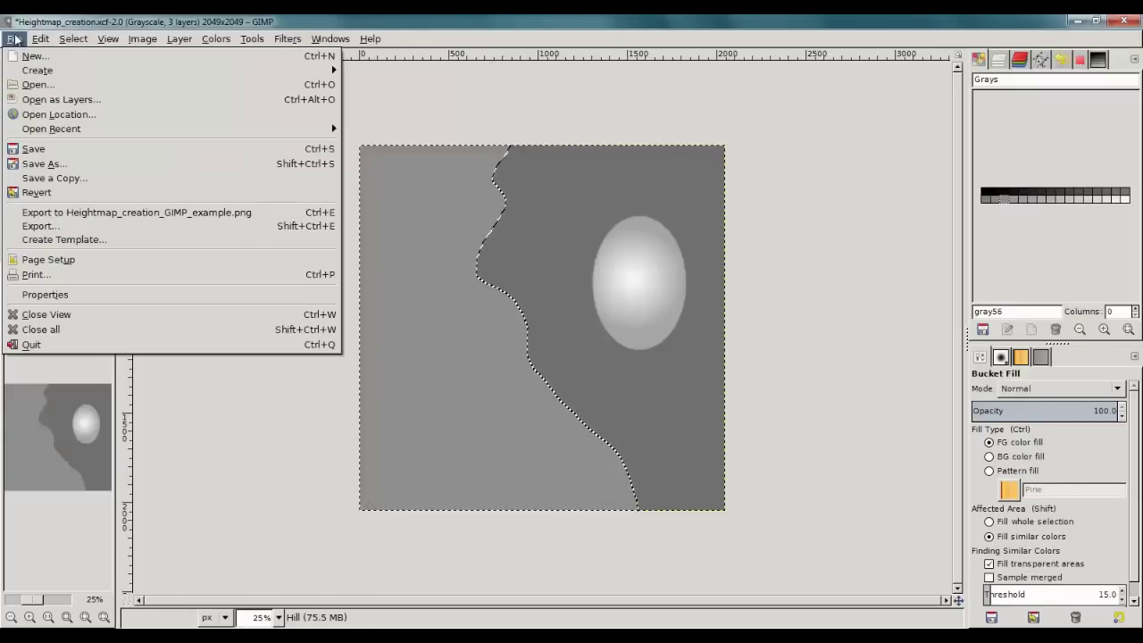
click(191, 215)
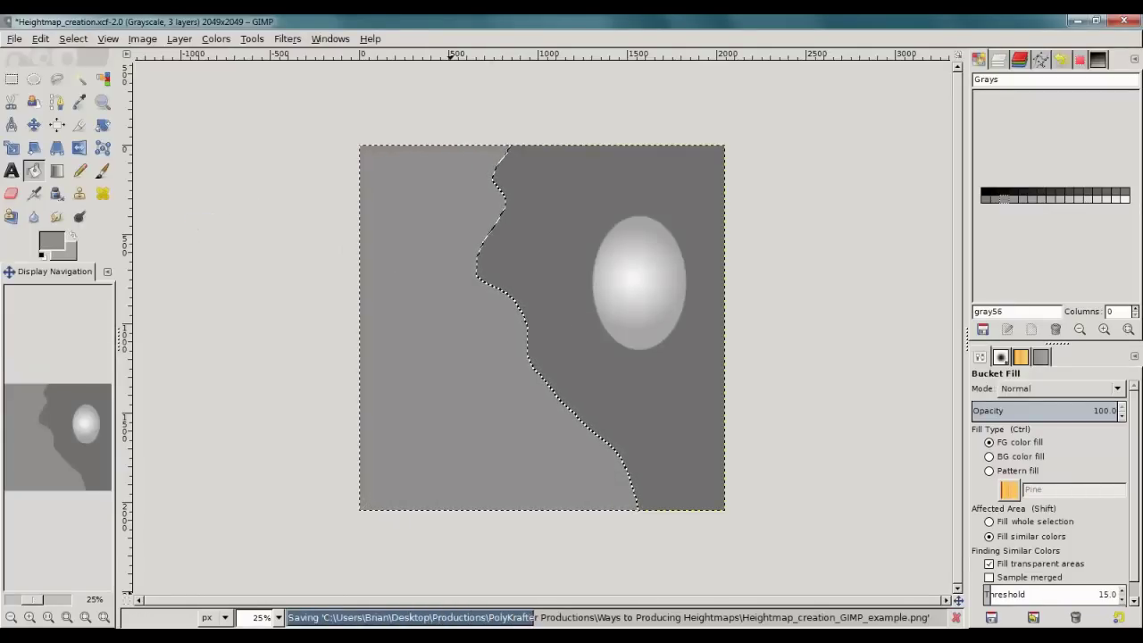
key(alt+Tab)
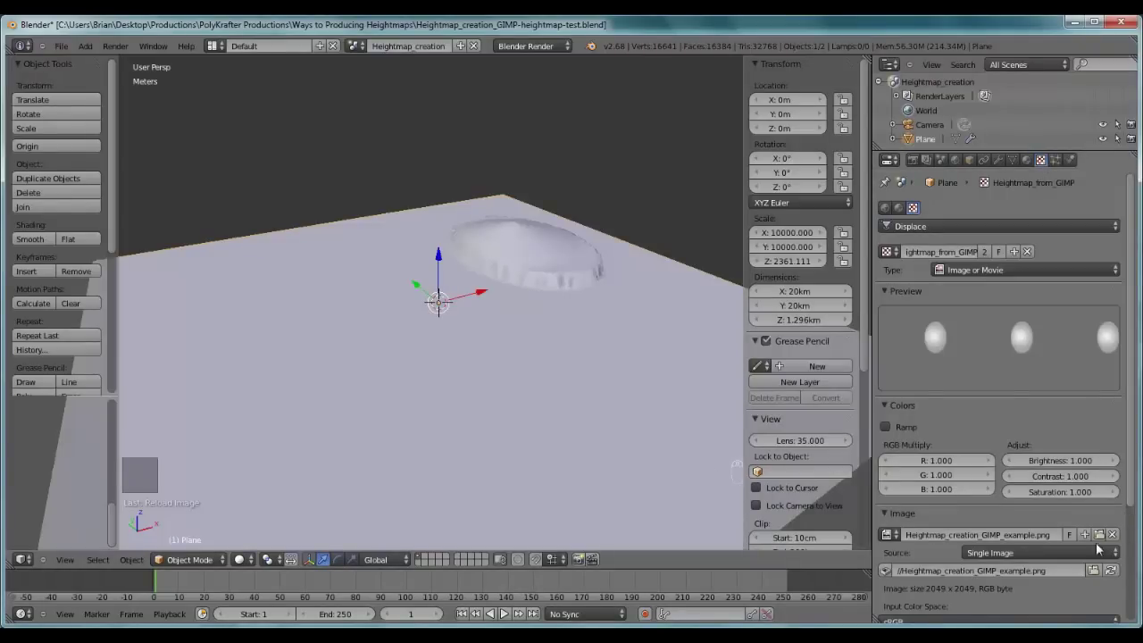
drag(496, 281, 584, 317)
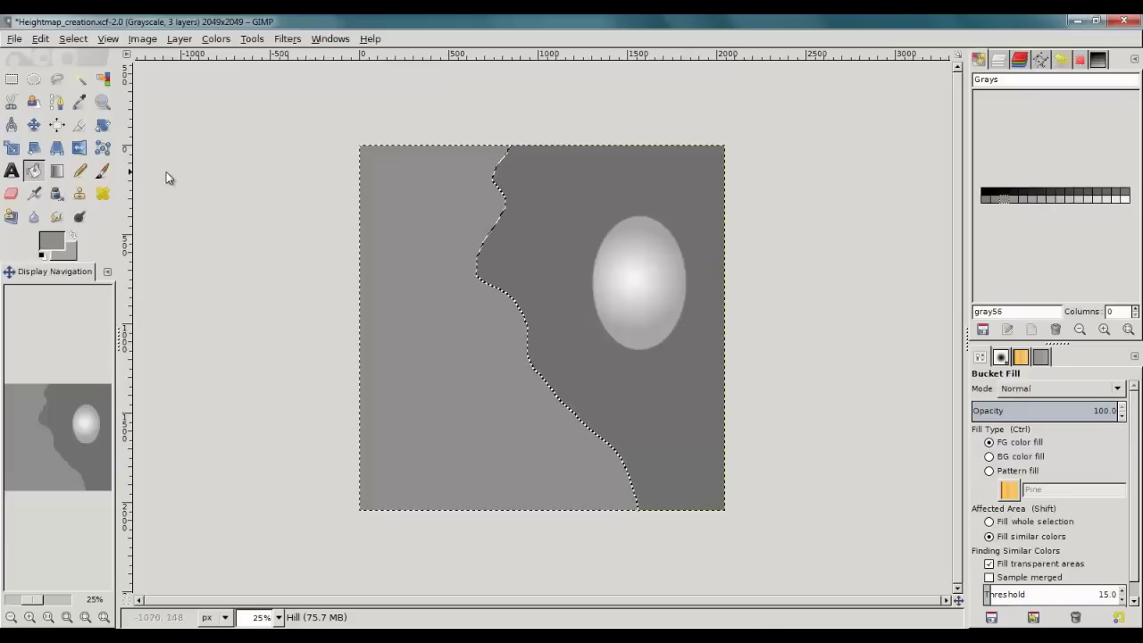
Shrink the cliff-side selection by 20 px
click(105, 40)
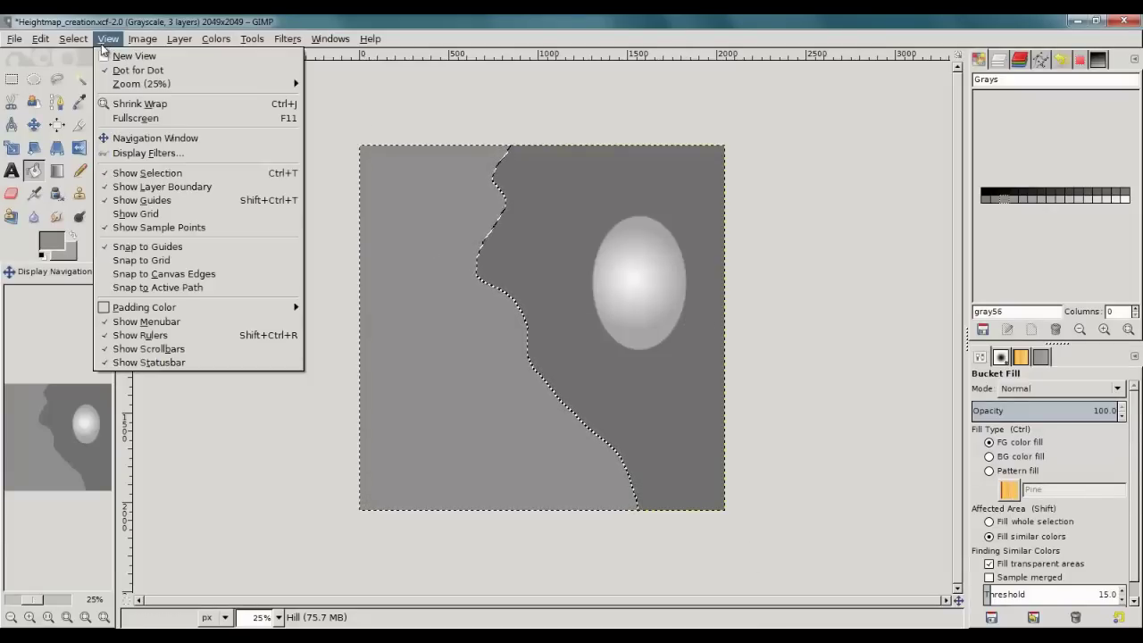
mouse_move(74, 38)
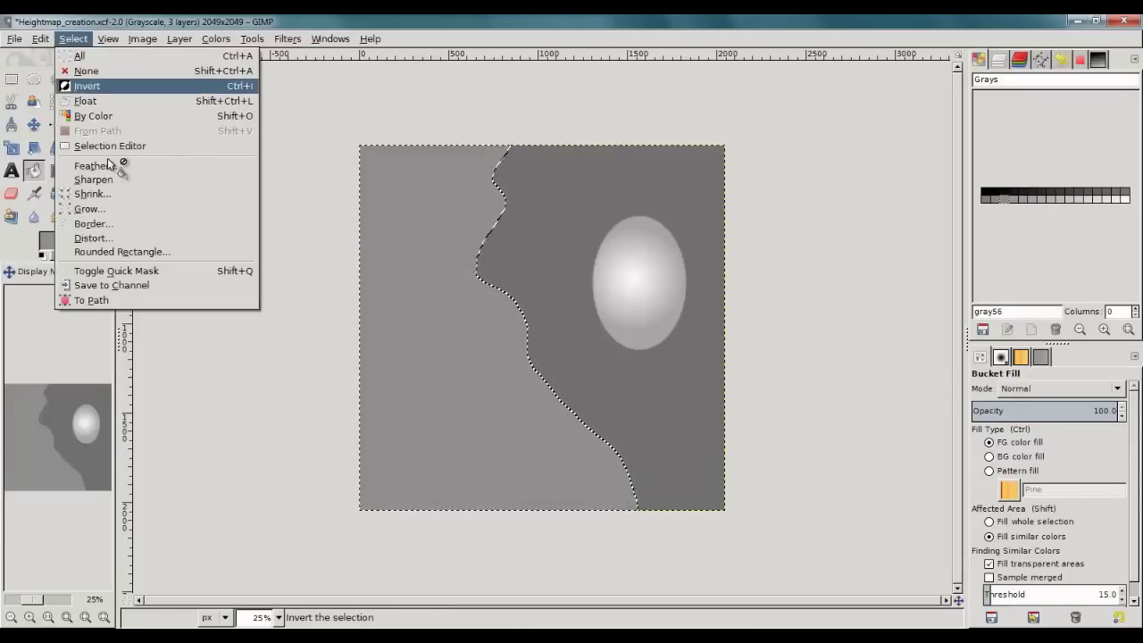
click(188, 193)
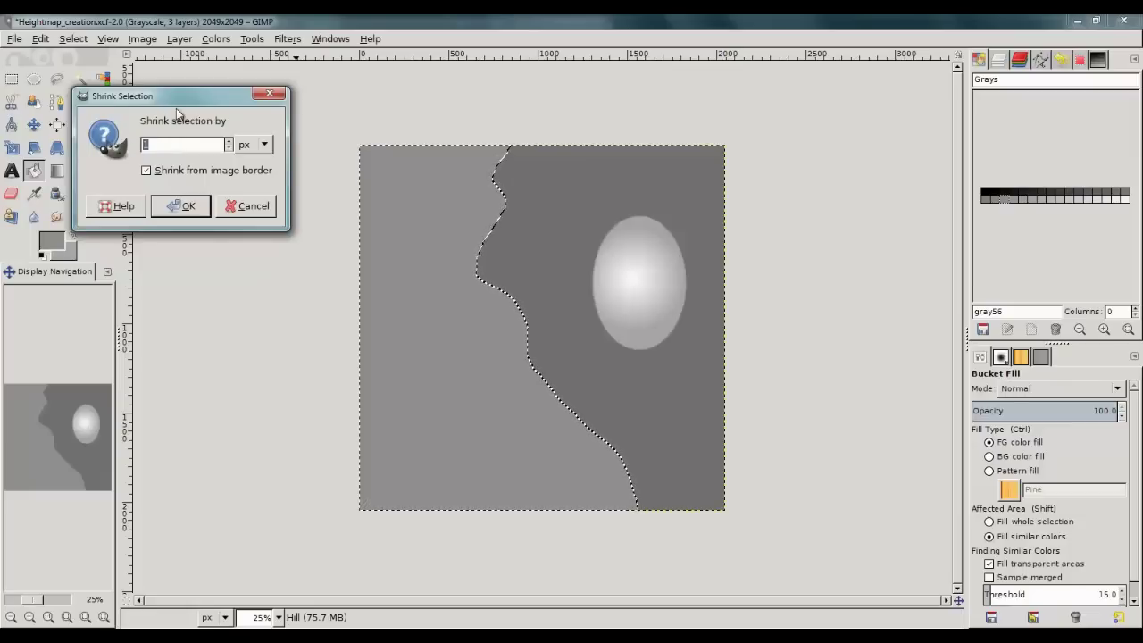
text(20)
key(Return)
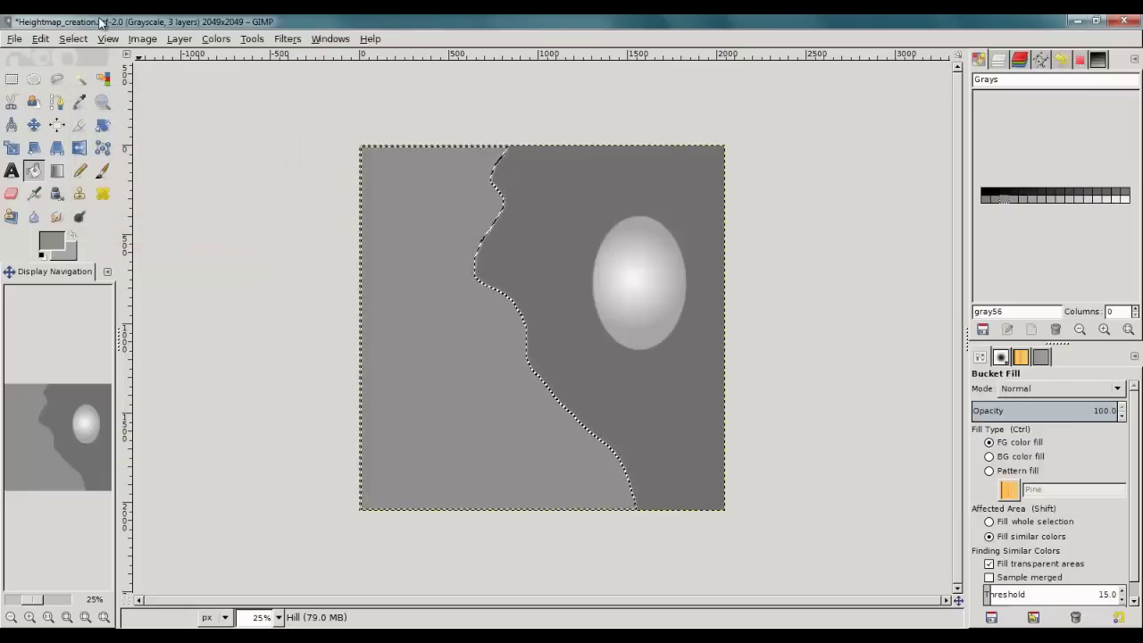
Shrink the selection again by 30 px, then invert it
click(73, 39)
click(161, 192)
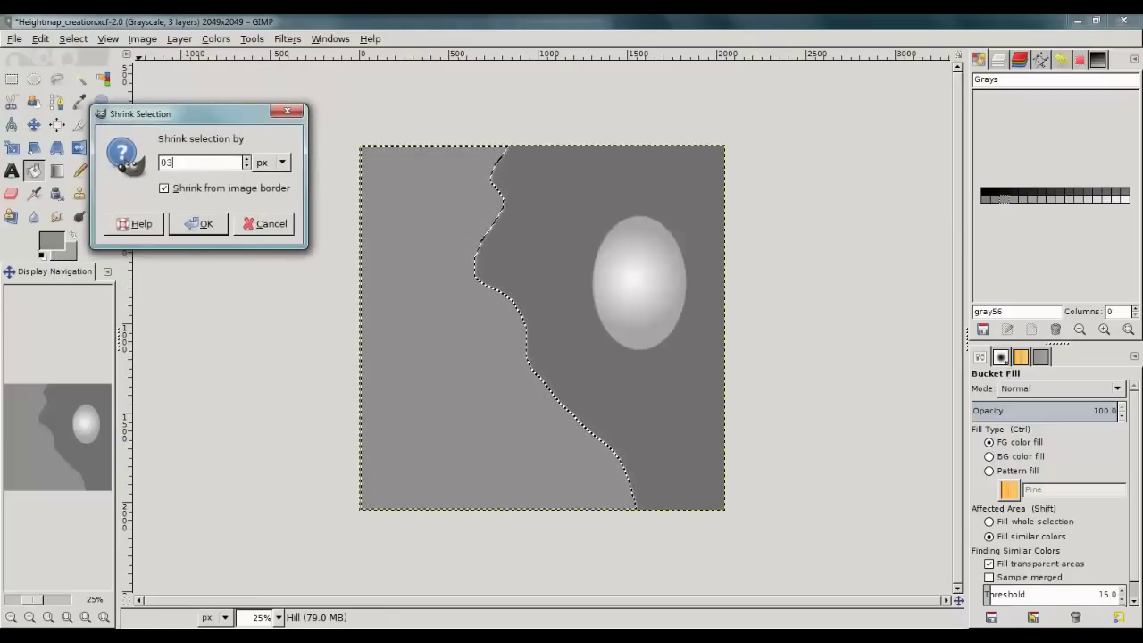
text(30)
key(Return)
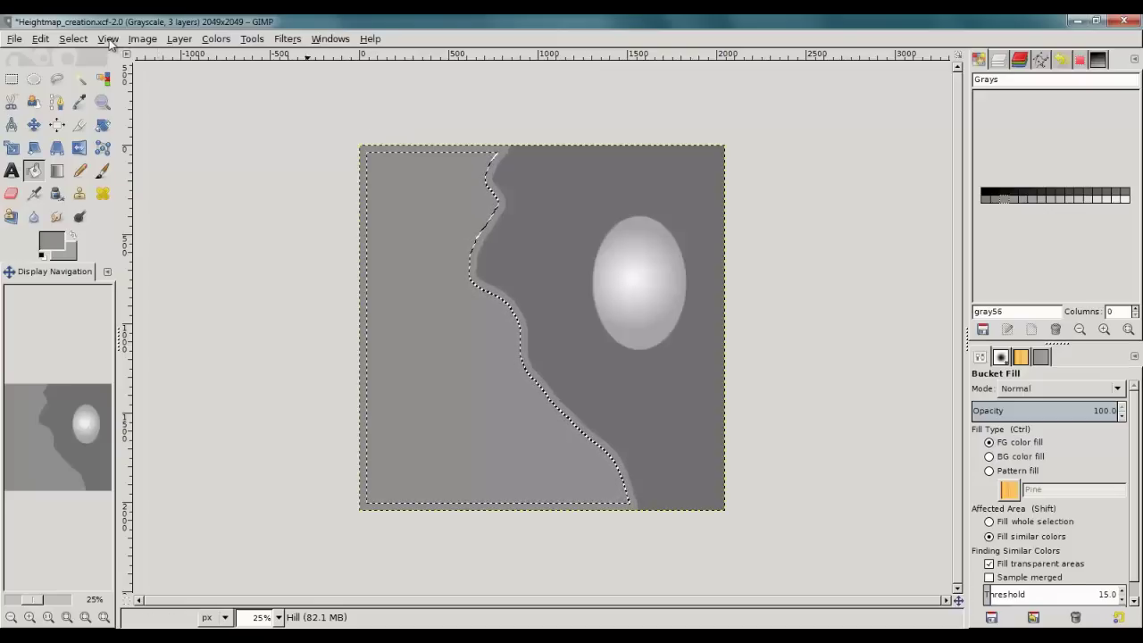
click(75, 39)
click(101, 84)
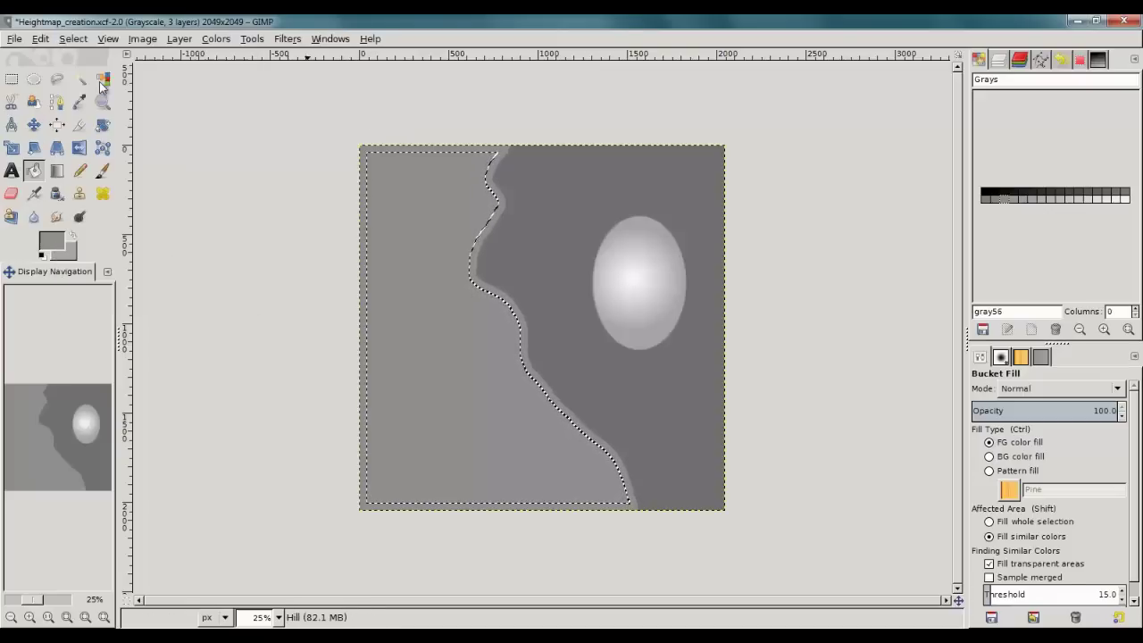
Apply a 10 px Gaussian blur to the band along the cliff edge
click(252, 39)
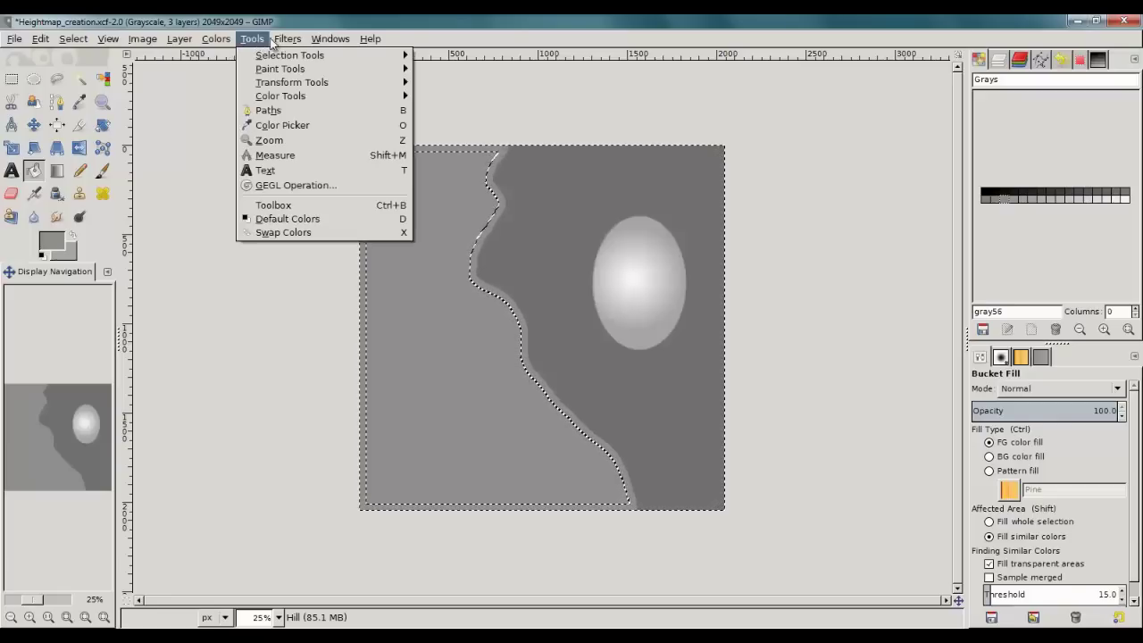
mouse_move(287, 39)
mouse_move(323, 105)
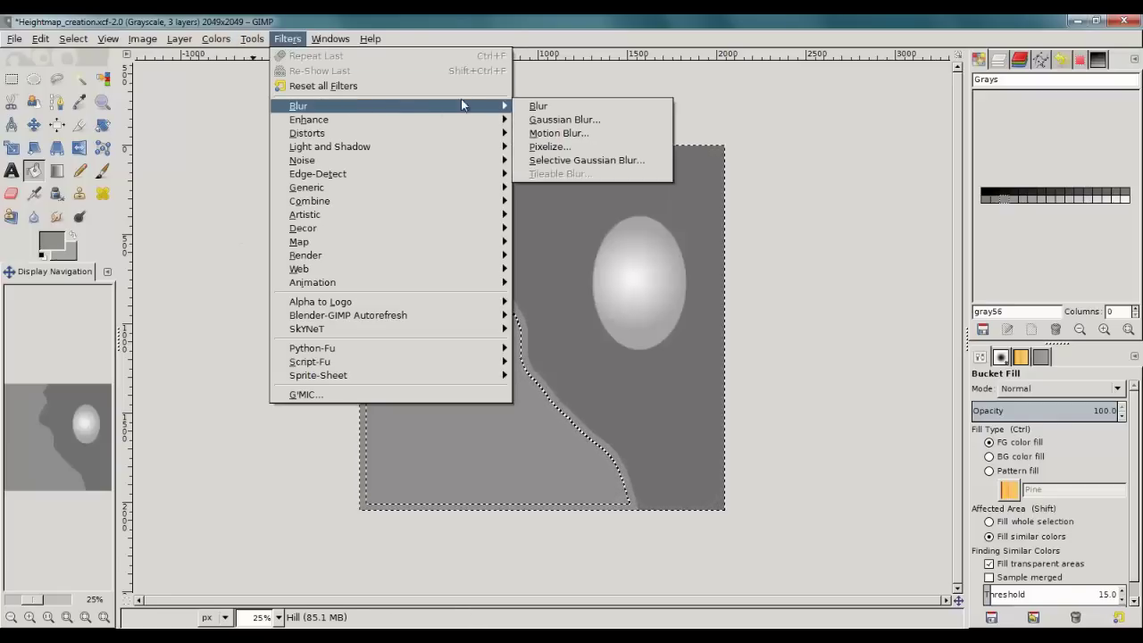
click(561, 117)
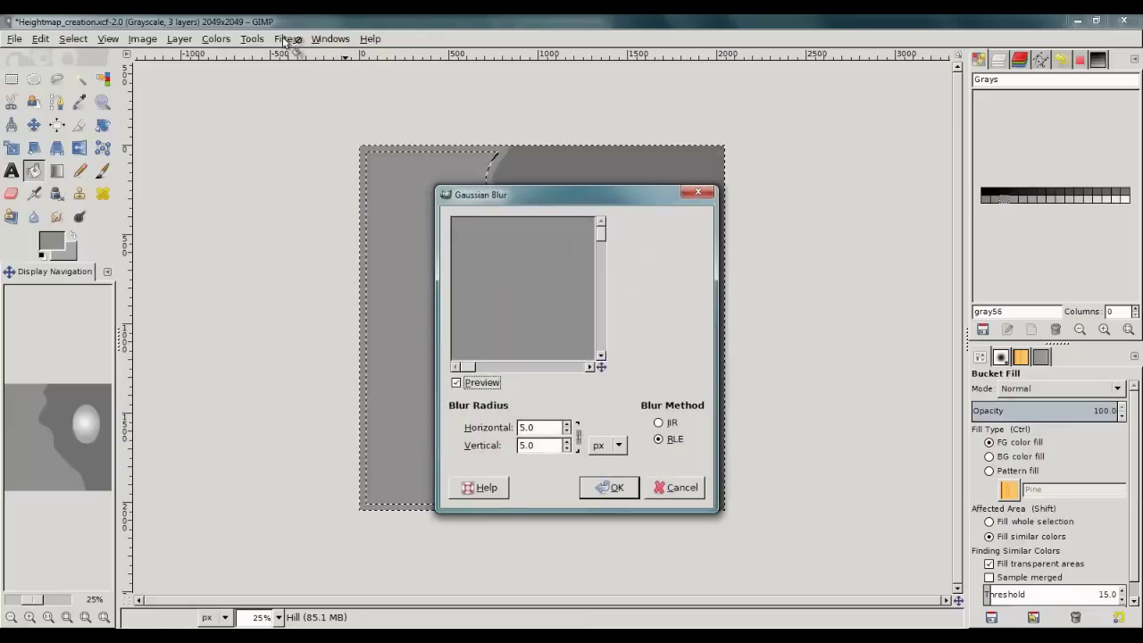
mouse_move(557, 271)
mouse_down()
mouse_move(509, 301)
mouse_move(558, 332)
mouse_move(581, 313)
mouse_move(551, 313)
mouse_move(544, 288)
mouse_up()
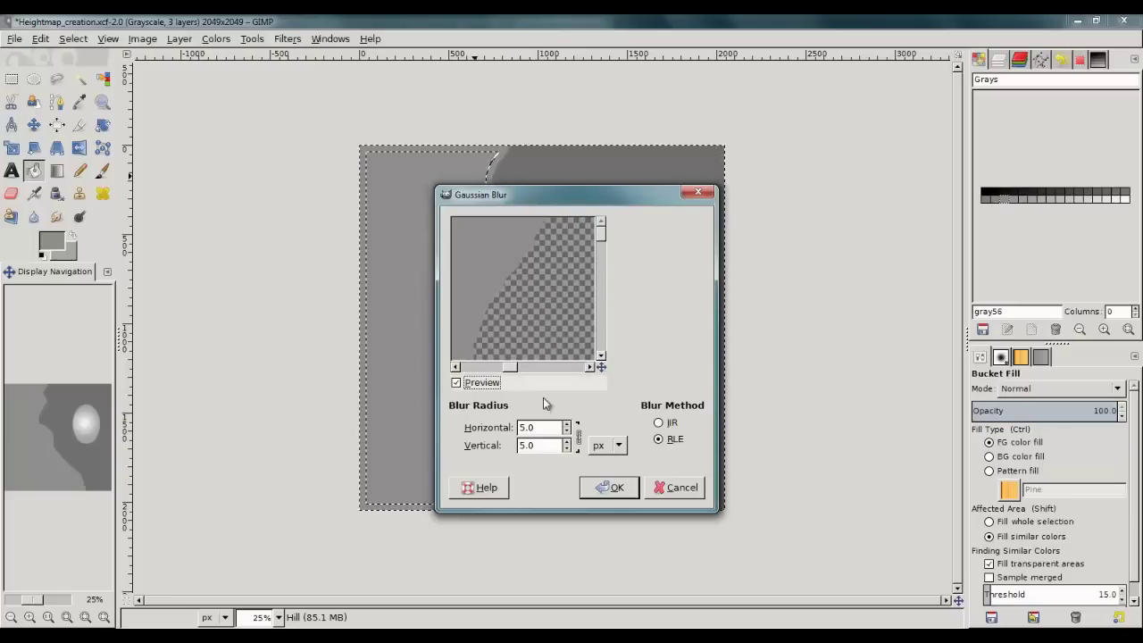
click(522, 428)
text(10)
key(Tab)
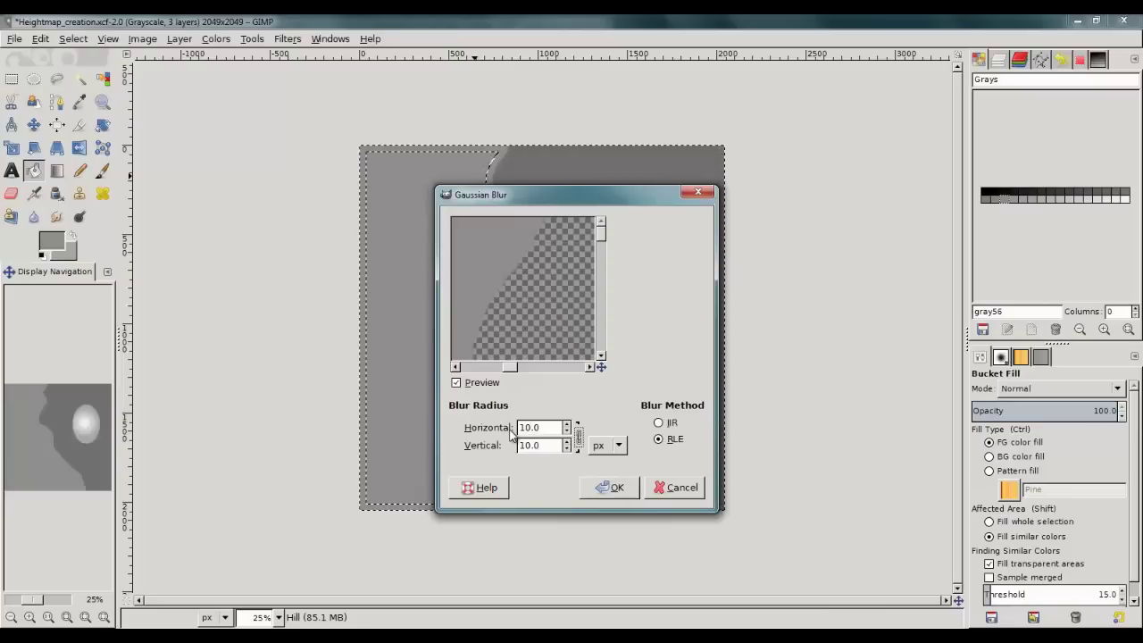
click(615, 489)
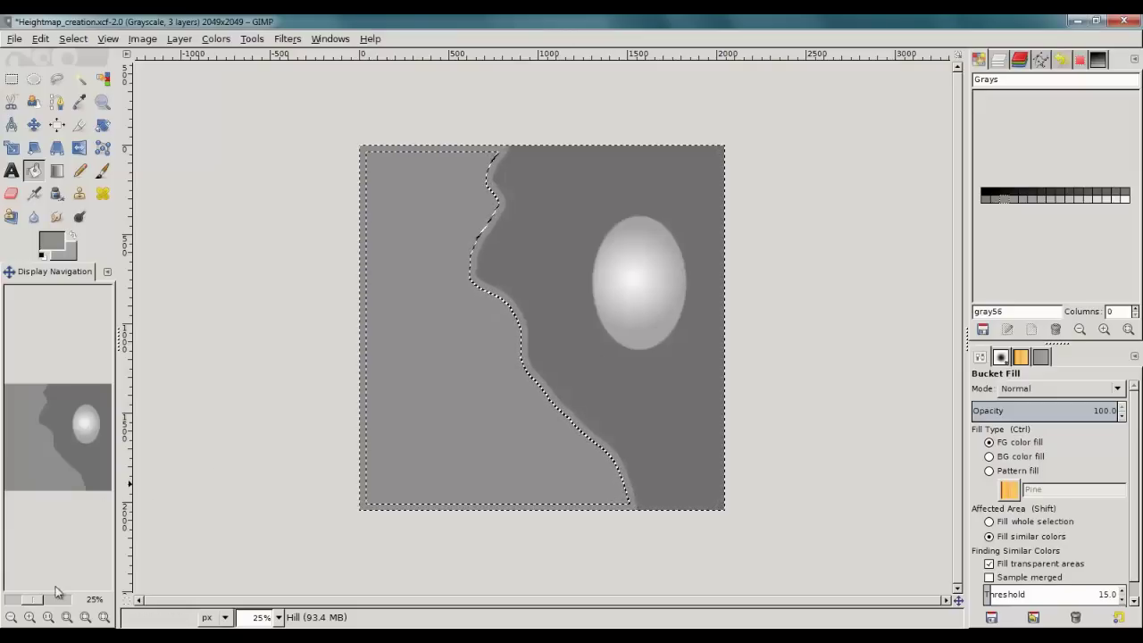
Zoom in to 100% and pan to the top of the blurred cliff edge
click(29, 617)
click(29, 617)
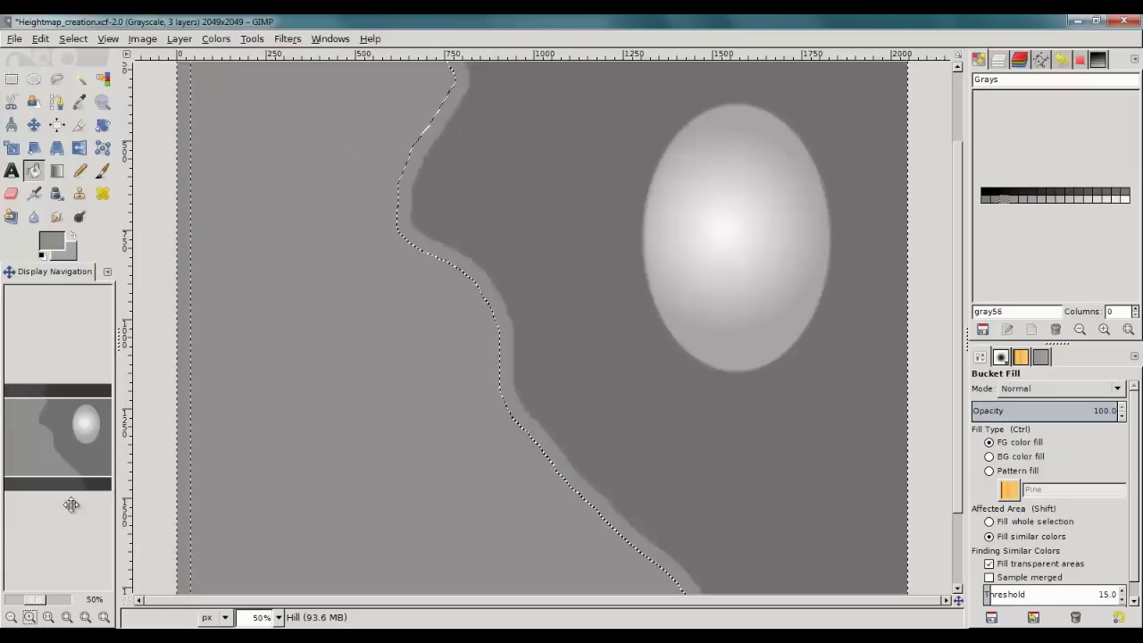
drag(77, 465, 45, 431)
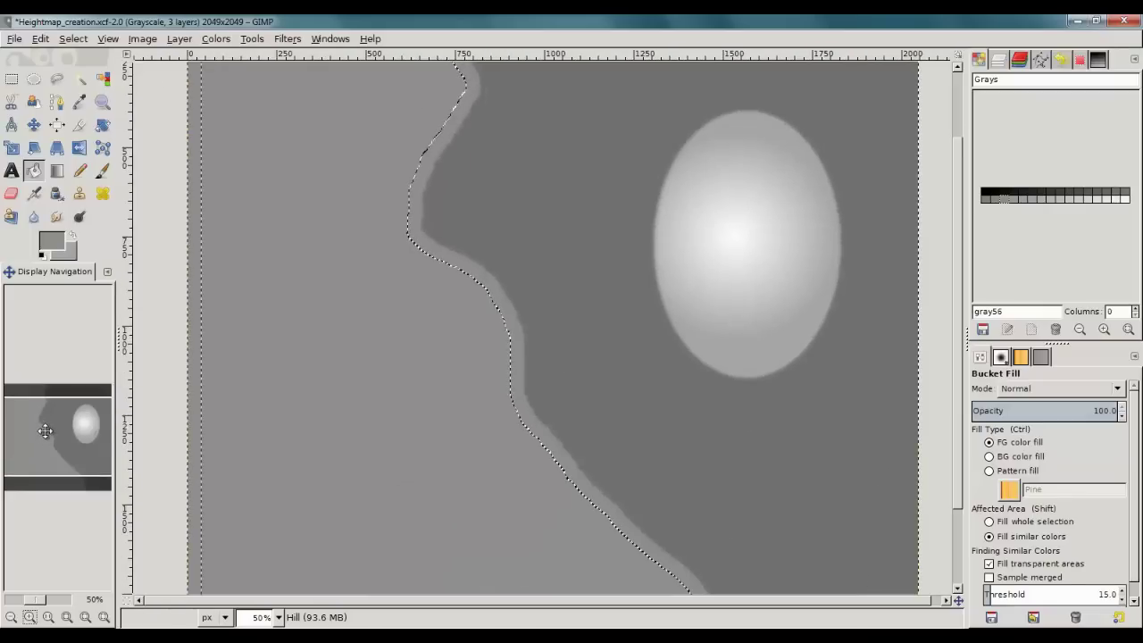
click(322, 39)
mouse_move(486, 69)
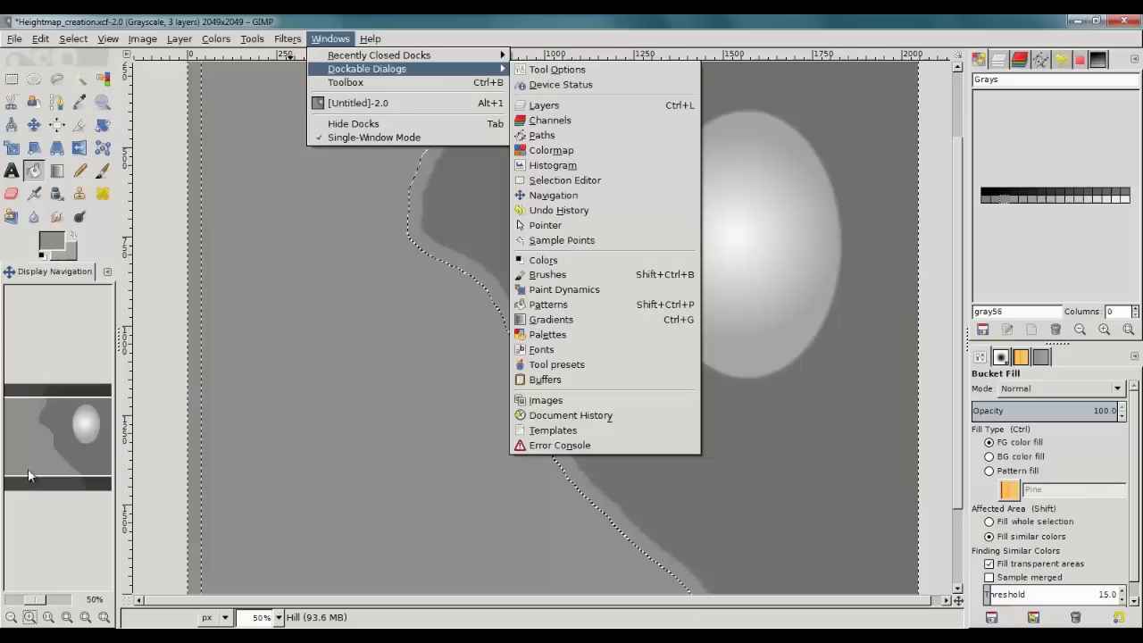
click(46, 426)
mouse_move(46, 426)
mouse_down()
mouse_move(57, 440)
mouse_move(53, 427)
mouse_up()
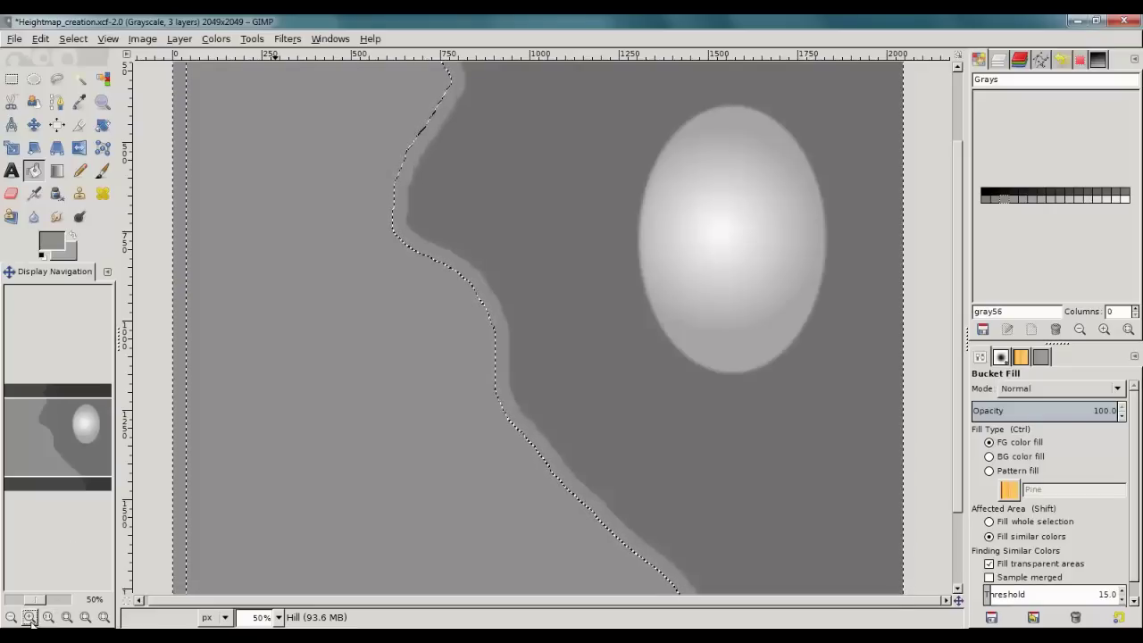
click(29, 617)
click(29, 616)
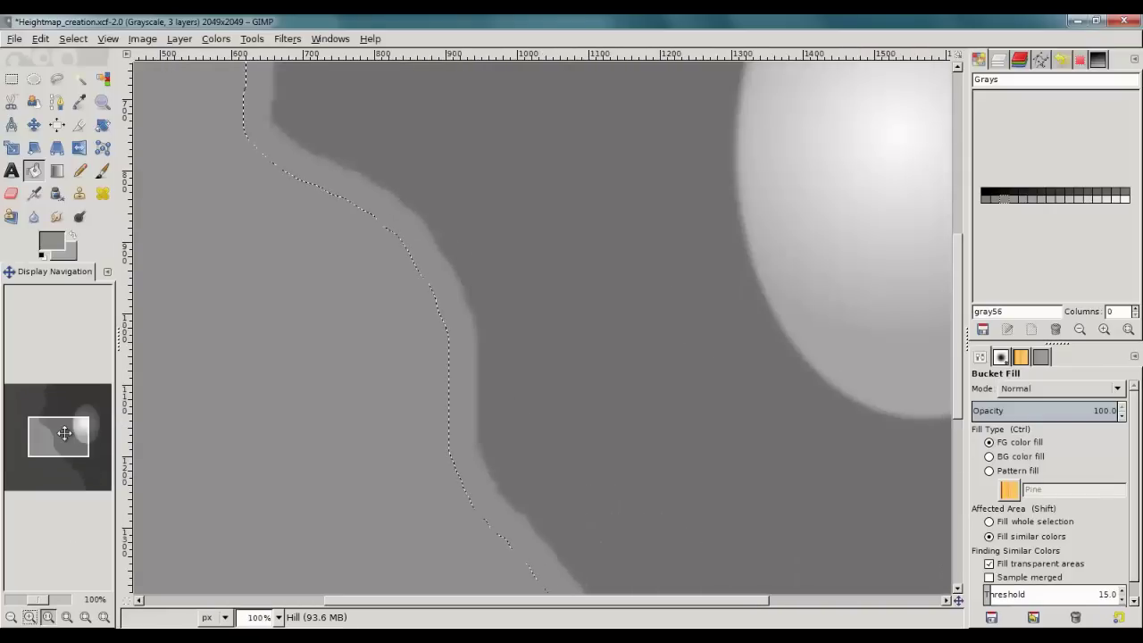
drag(64, 433, 52, 399)
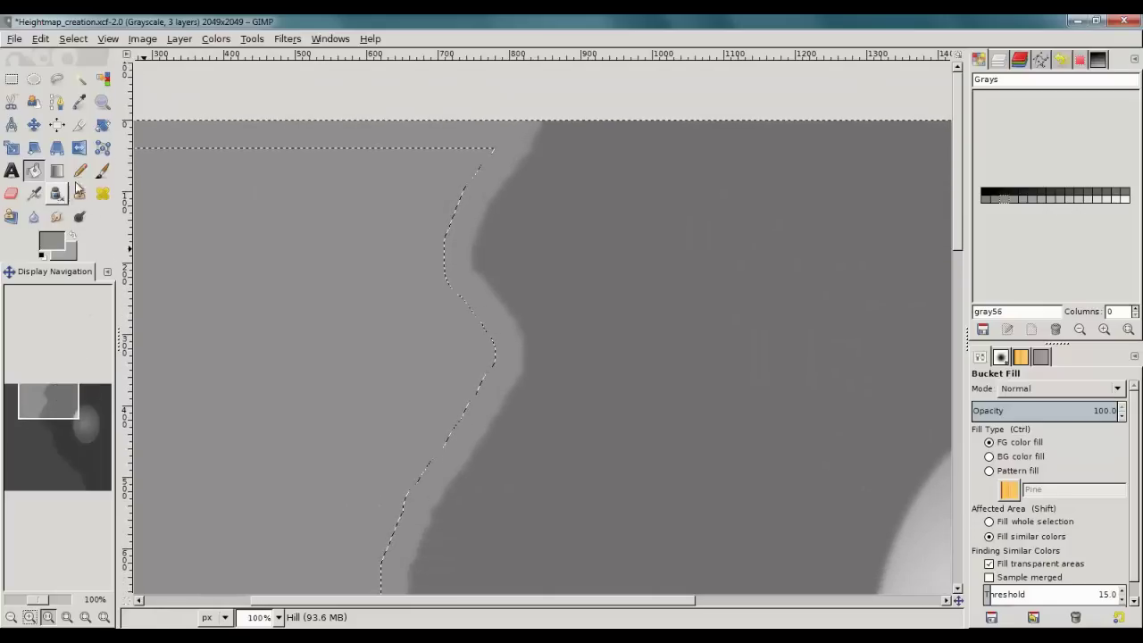
Smudge the upper cliff edge with an enlarged Smudge brush, pushing the dark edge leftward
click(57, 216)
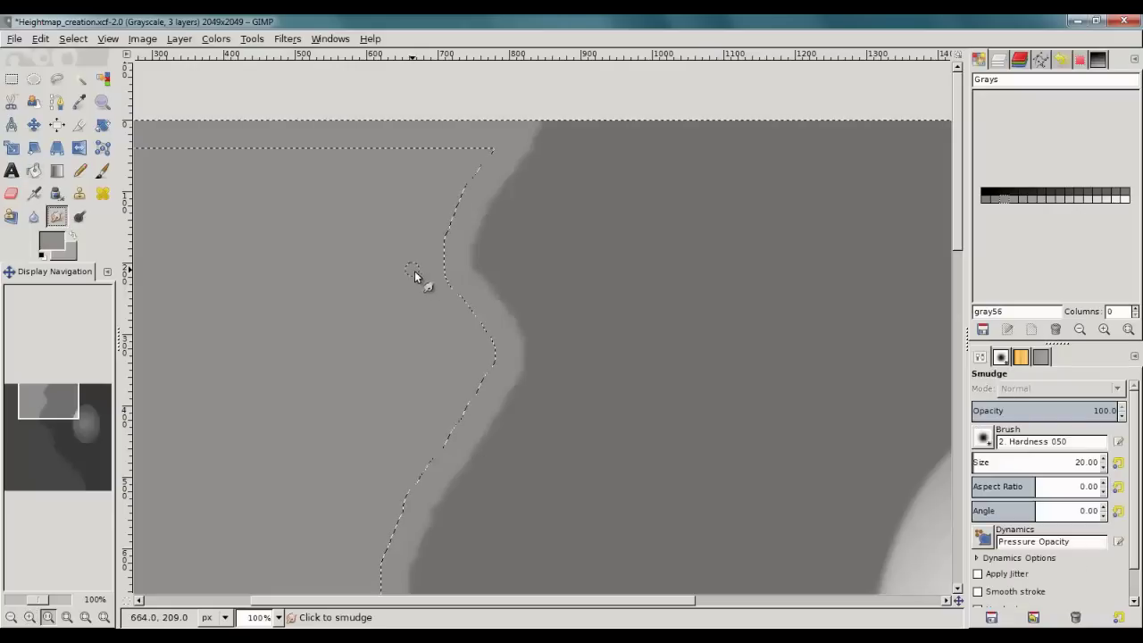
key(bracketright)
key(bracketright)
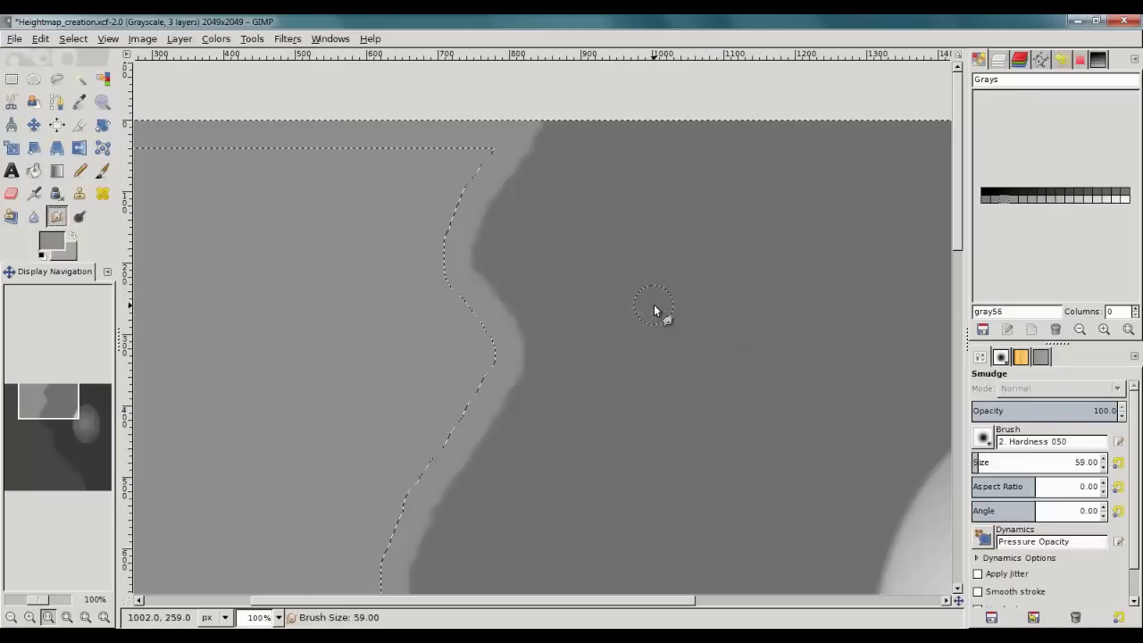
drag(541, 138, 514, 174)
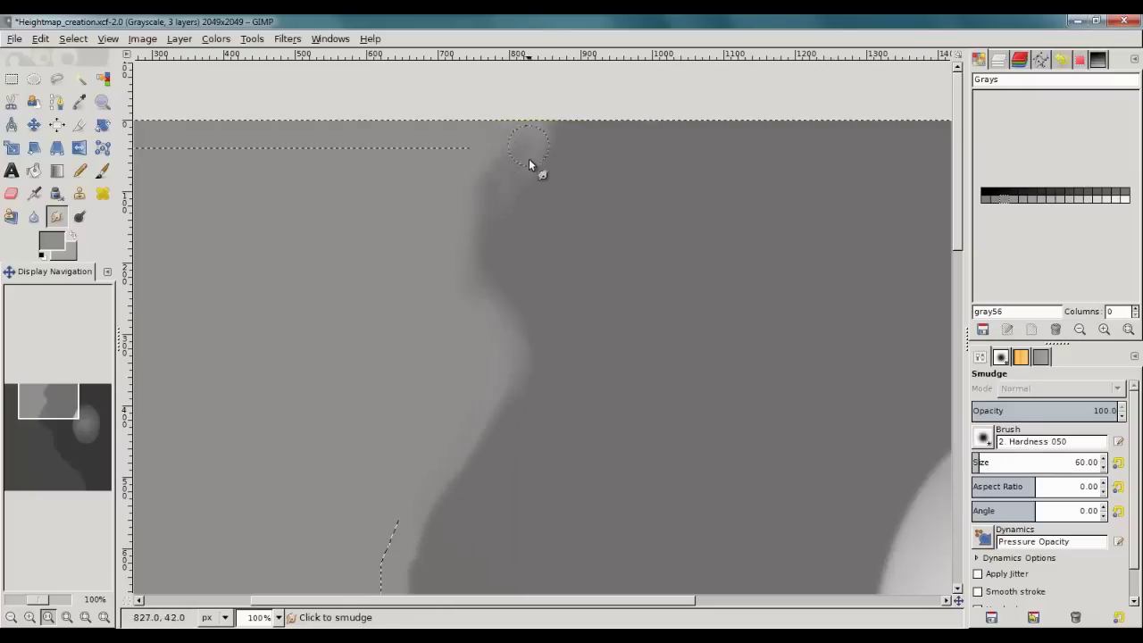
scroll(502, 228, down, 5)
scroll(500, 223, up, 3)
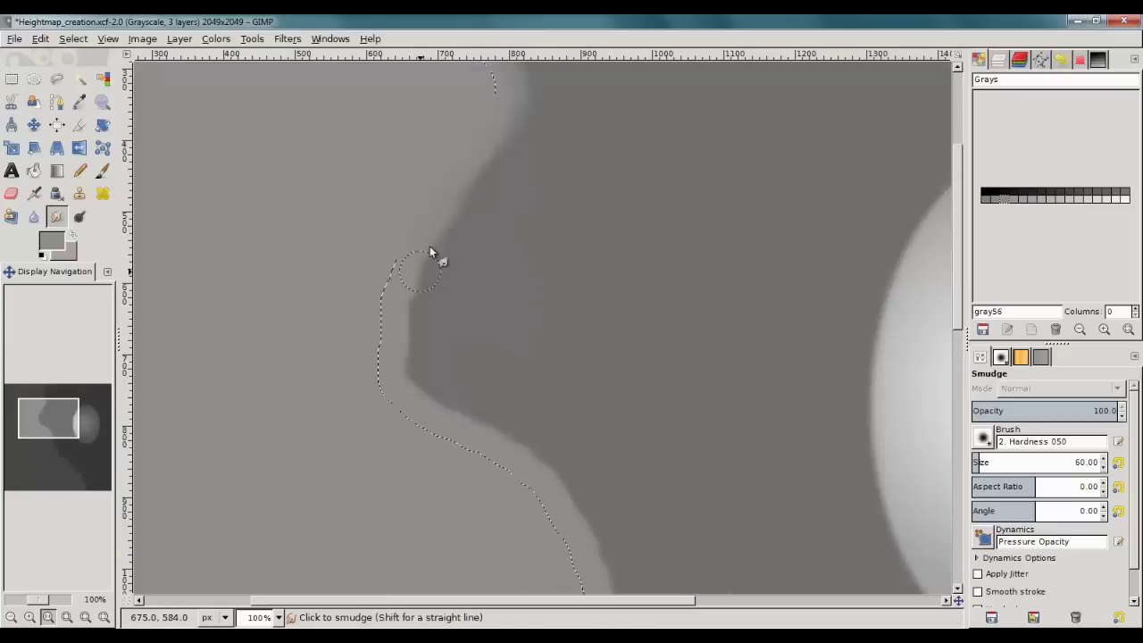
drag(387, 365, 497, 449)
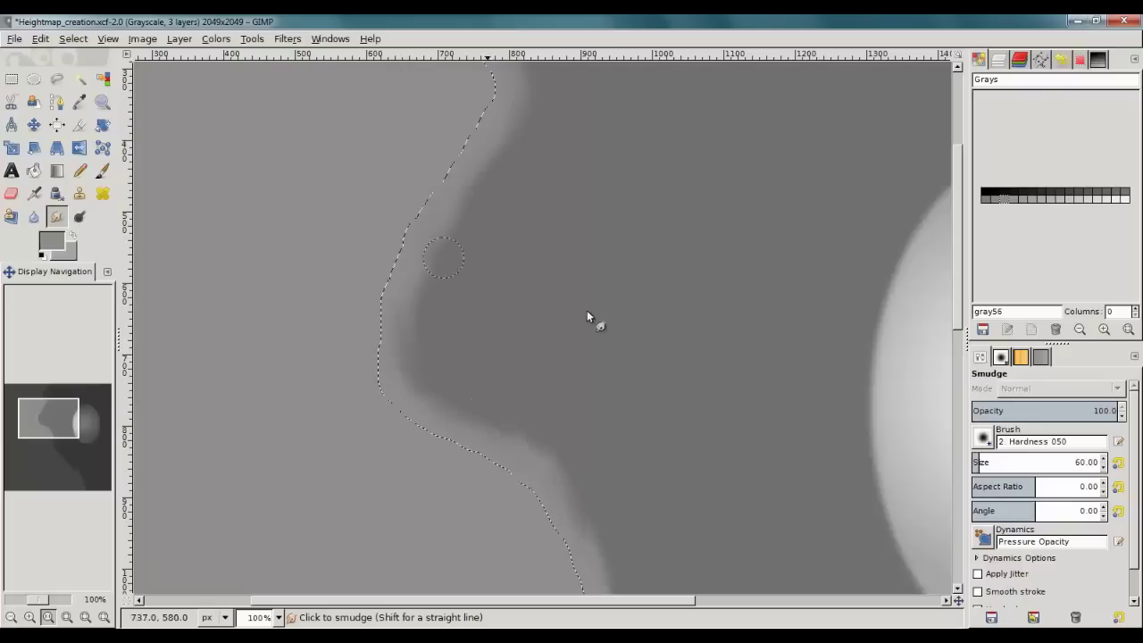
Smudge the light band into the lower stretch of the cliff edge
scroll(587, 314, down, 8)
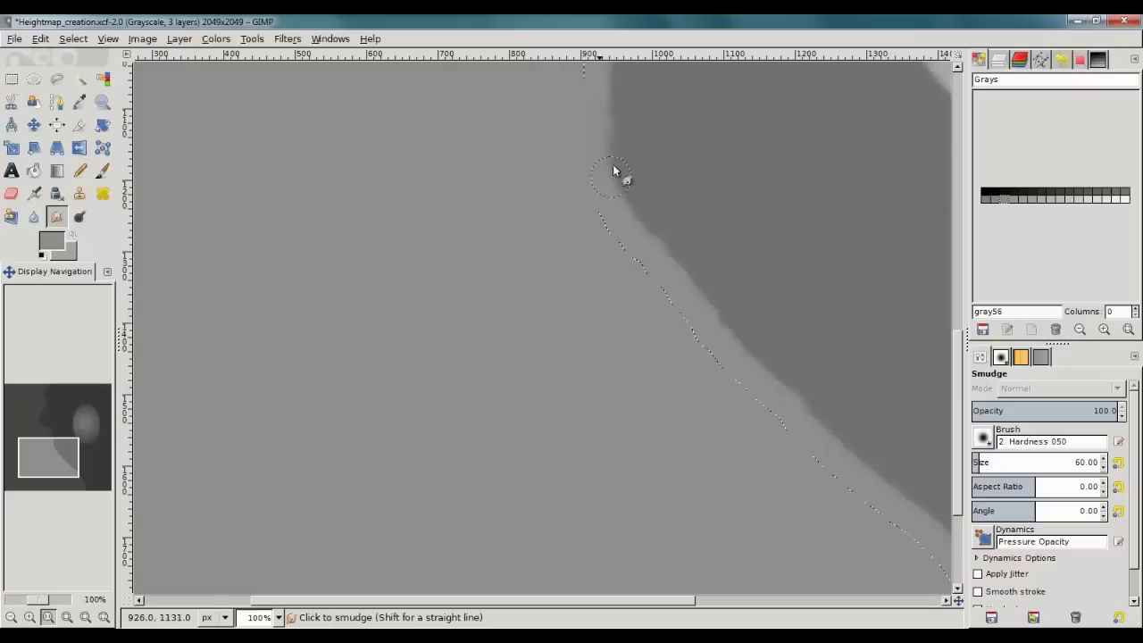
scroll(607, 206, up, 6)
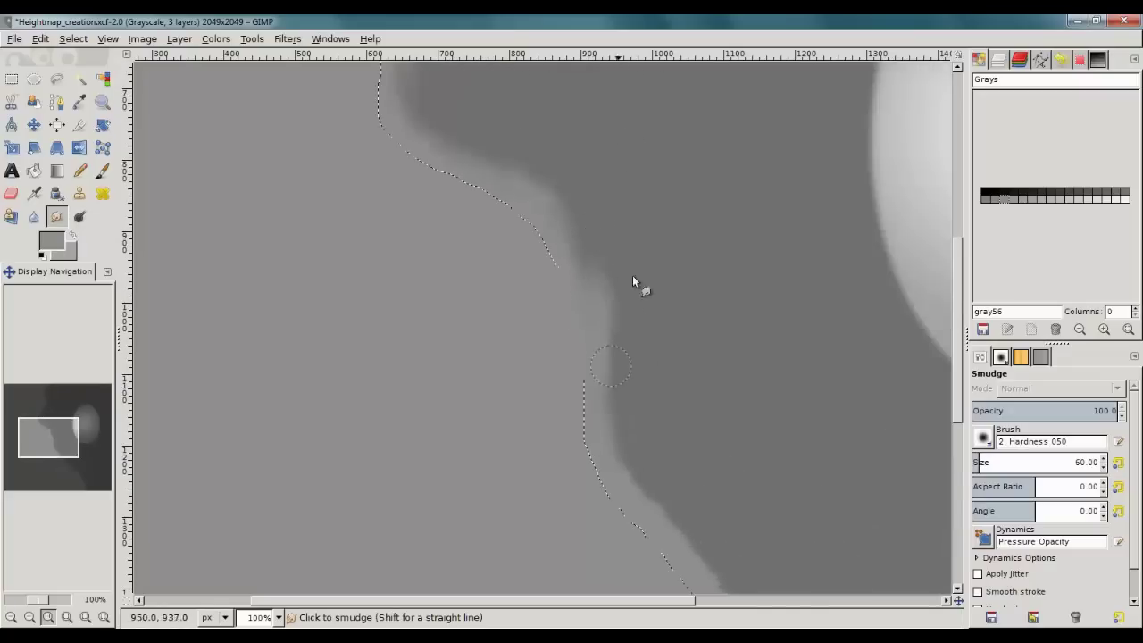
scroll(624, 315, down, 6)
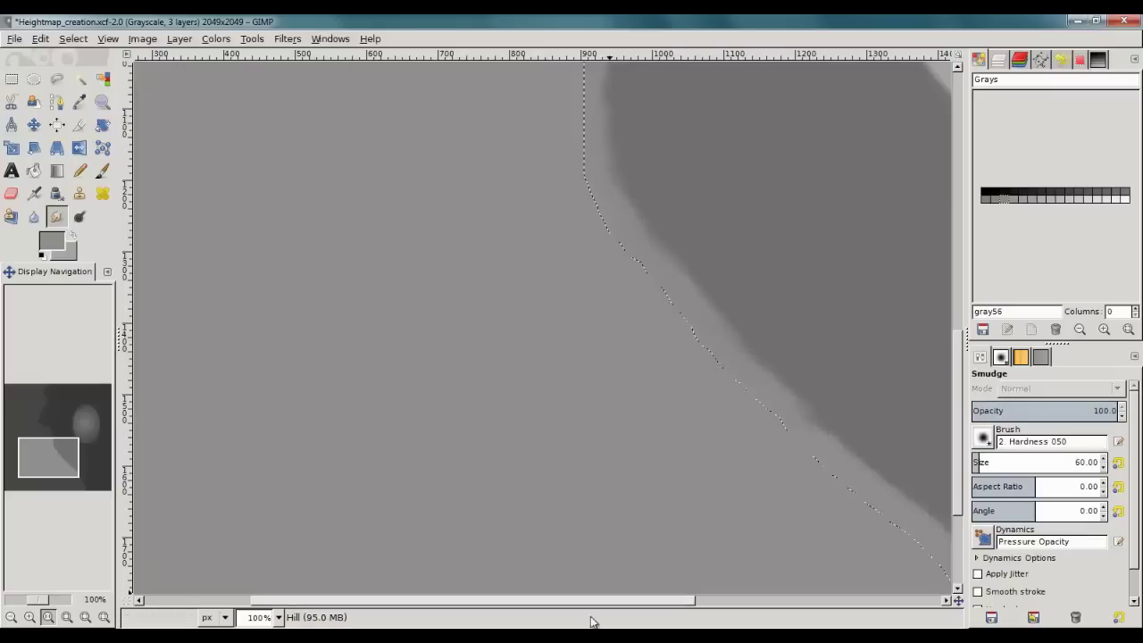
scroll(677, 277, right, 5)
scroll(687, 455, down, 7)
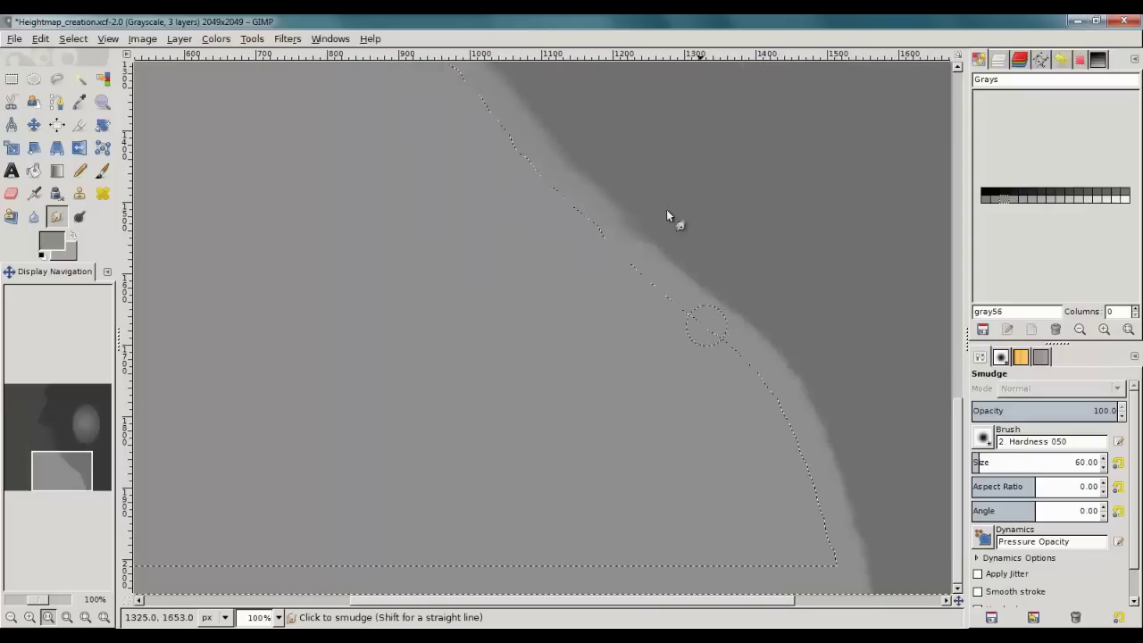
mouse_move(670, 277)
mouse_down()
mouse_move(716, 328)
mouse_move(744, 341)
mouse_up()
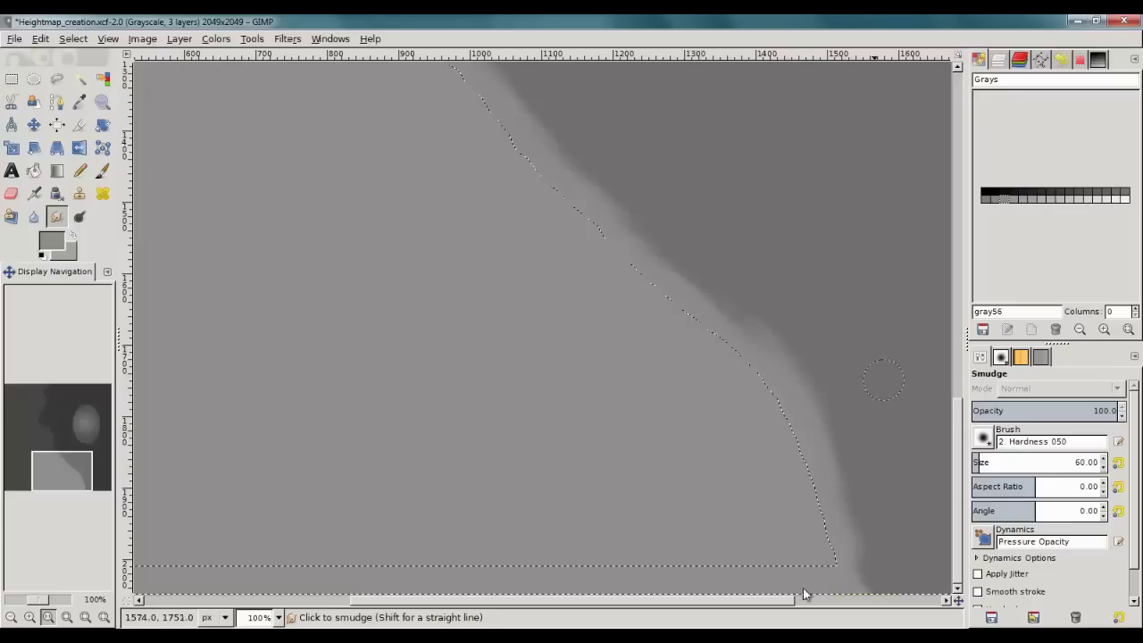
mouse_move(826, 433)
mouse_down()
mouse_move(852, 554)
mouse_move(867, 527)
mouse_move(853, 564)
mouse_move(855, 561)
mouse_up()
drag(859, 447, 805, 418)
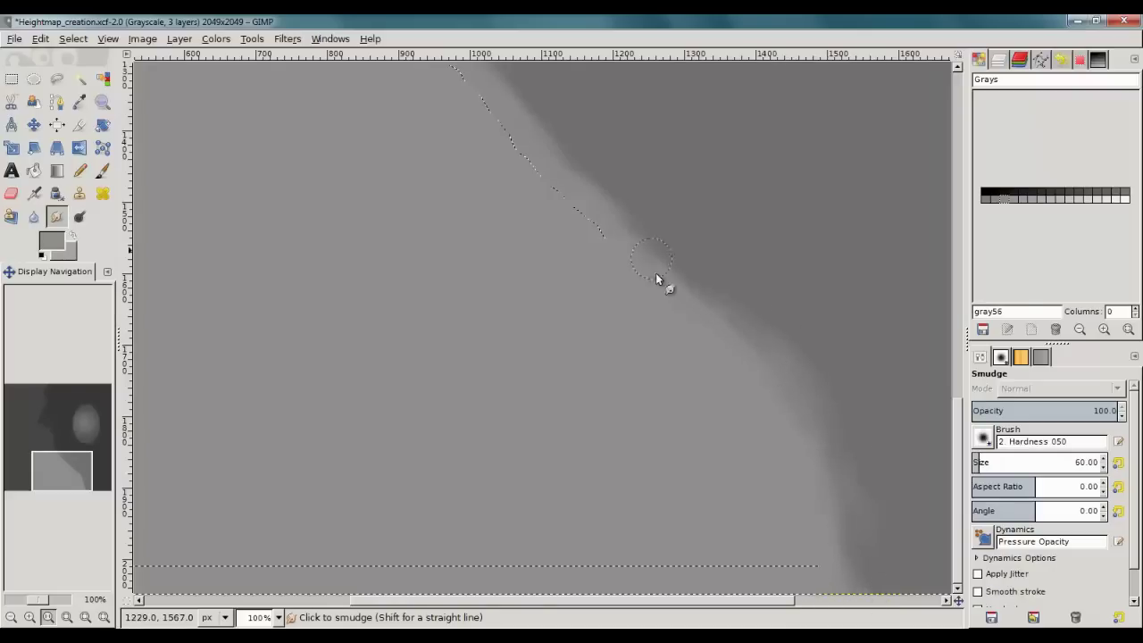
scroll(649, 234, up, 15)
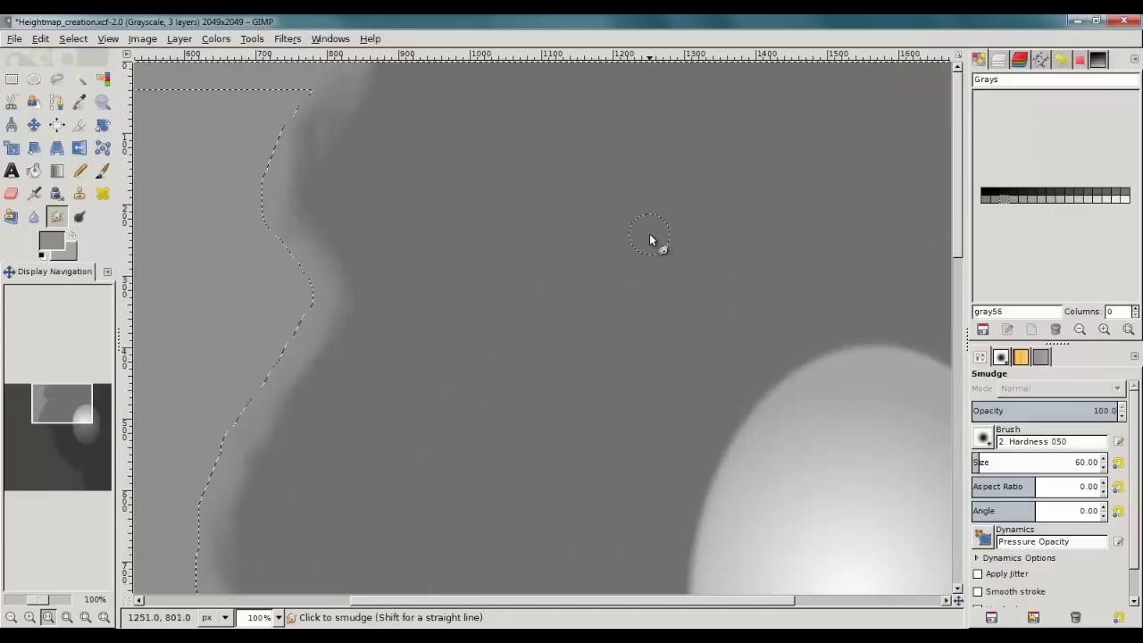
Apply the Gaussian blur to the heightmap one more time
click(67, 617)
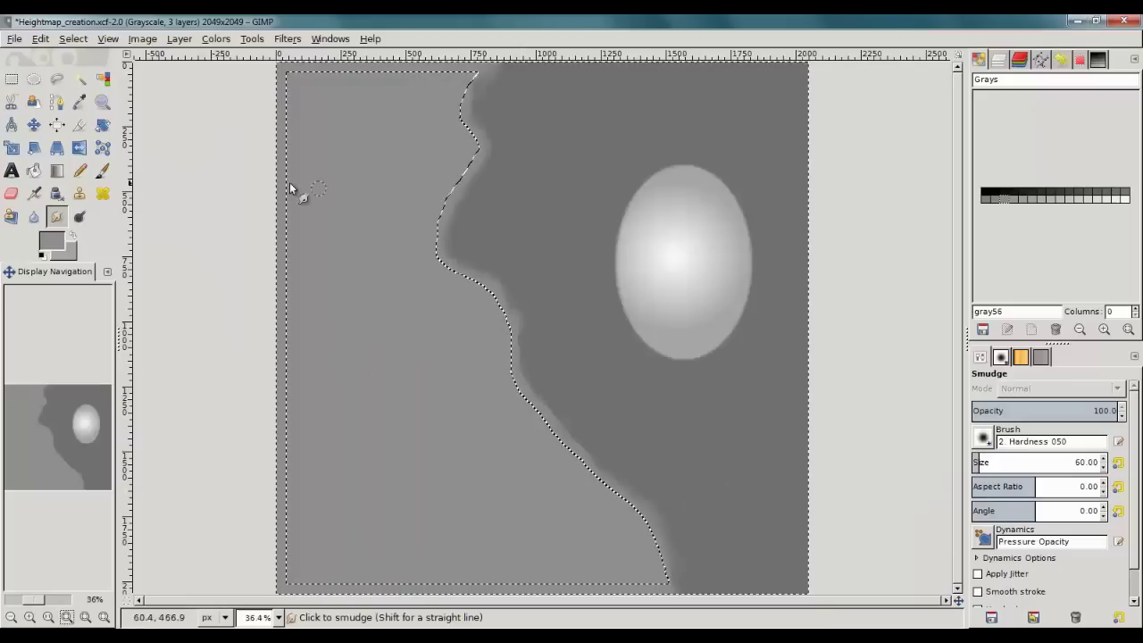
click(286, 39)
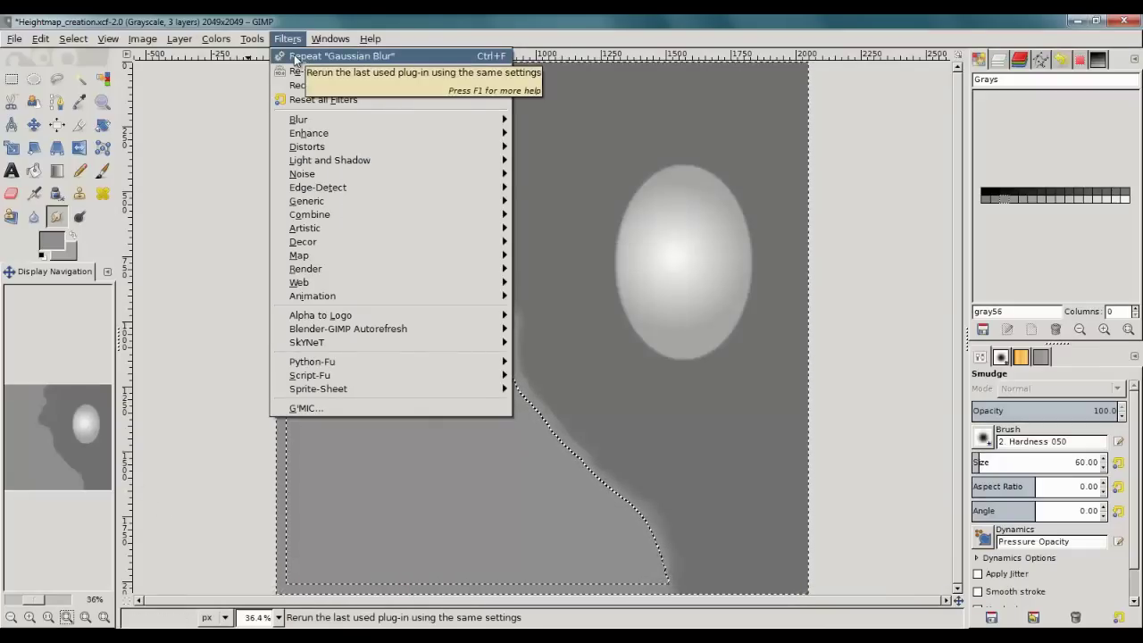
click(296, 57)
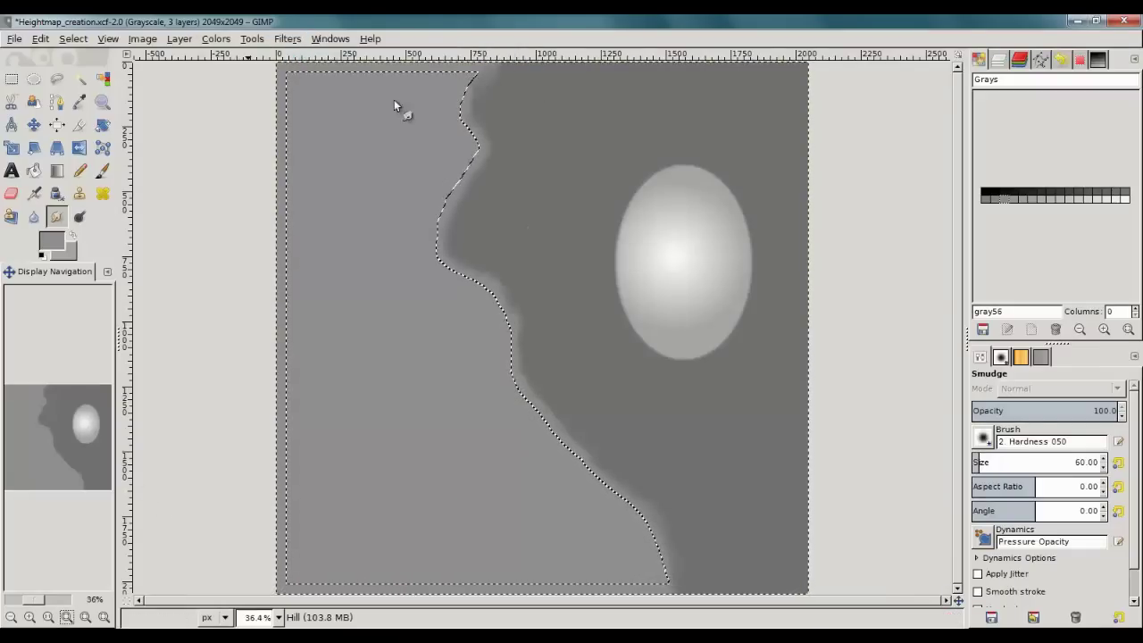
click(29, 616)
click(29, 617)
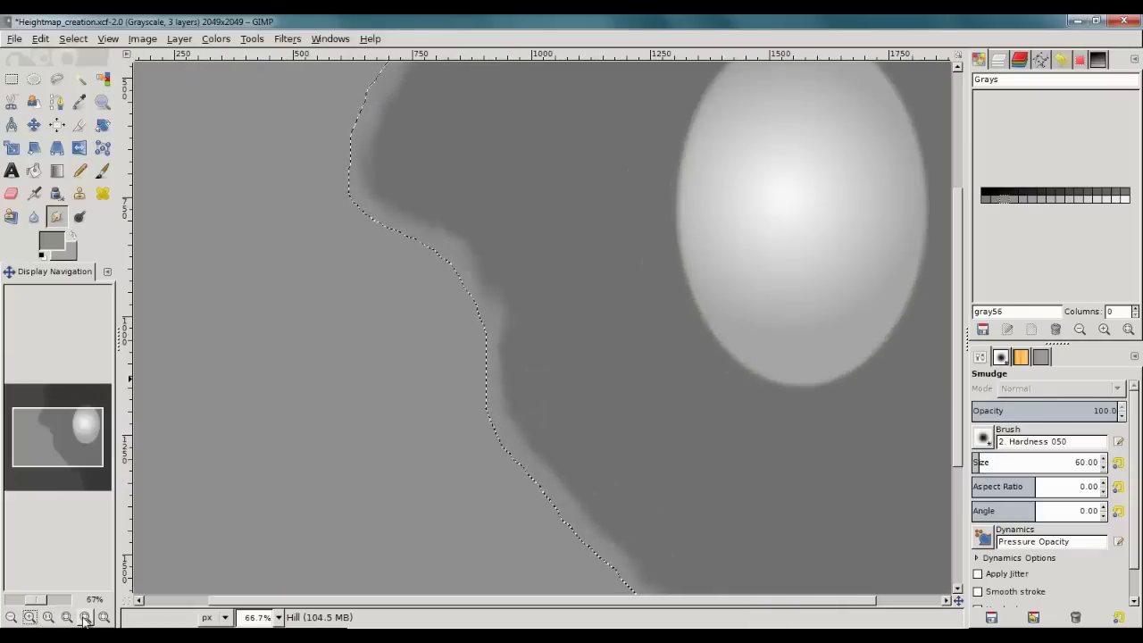
Clear the selection and export over Heightmap_creation_GIMP_example.png
click(73, 38)
click(87, 71)
click(17, 39)
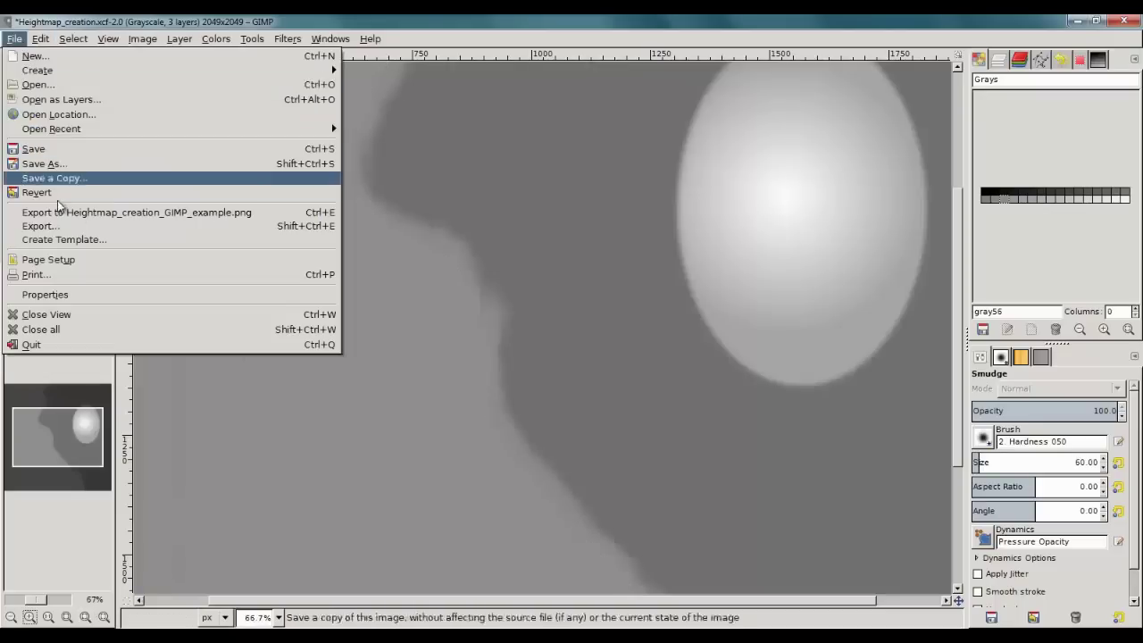
click(25, 212)
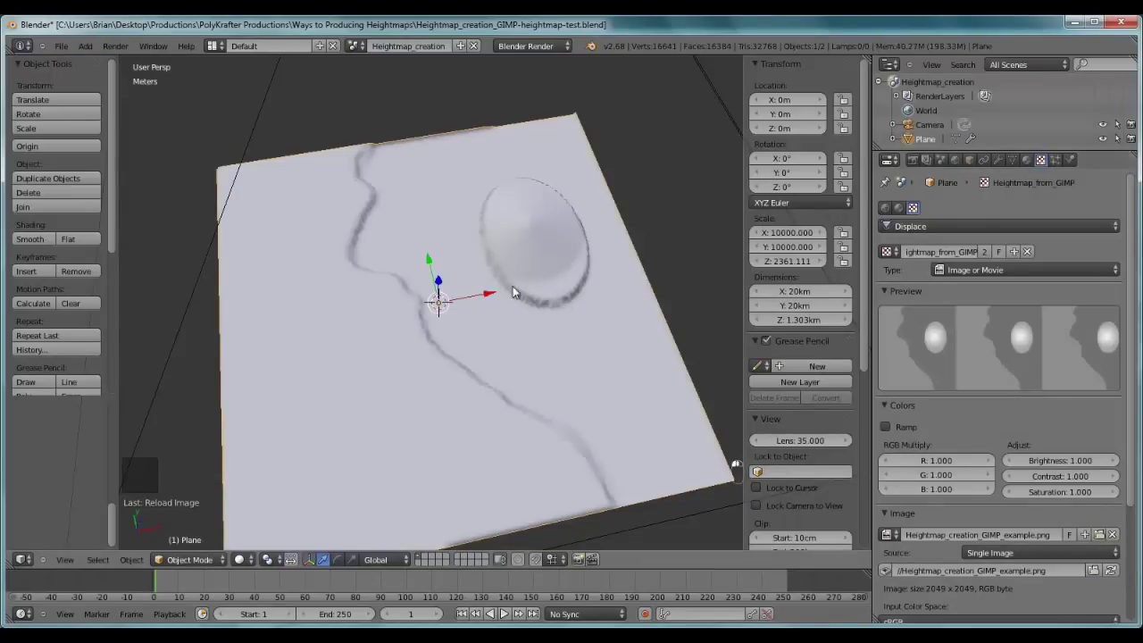
Orbit and zoom around the displaced Blender plane to inspect the softened cliff and raised hill
drag(503, 278, 492, 302)
scroll(326, 314, up, 5)
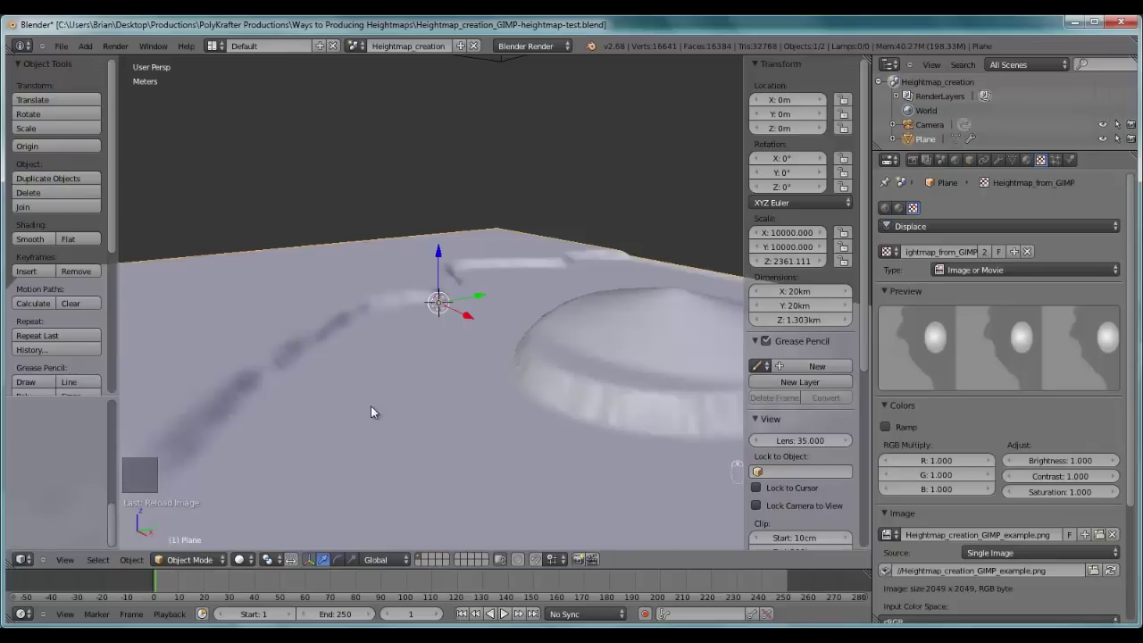
drag(476, 357, 424, 346)
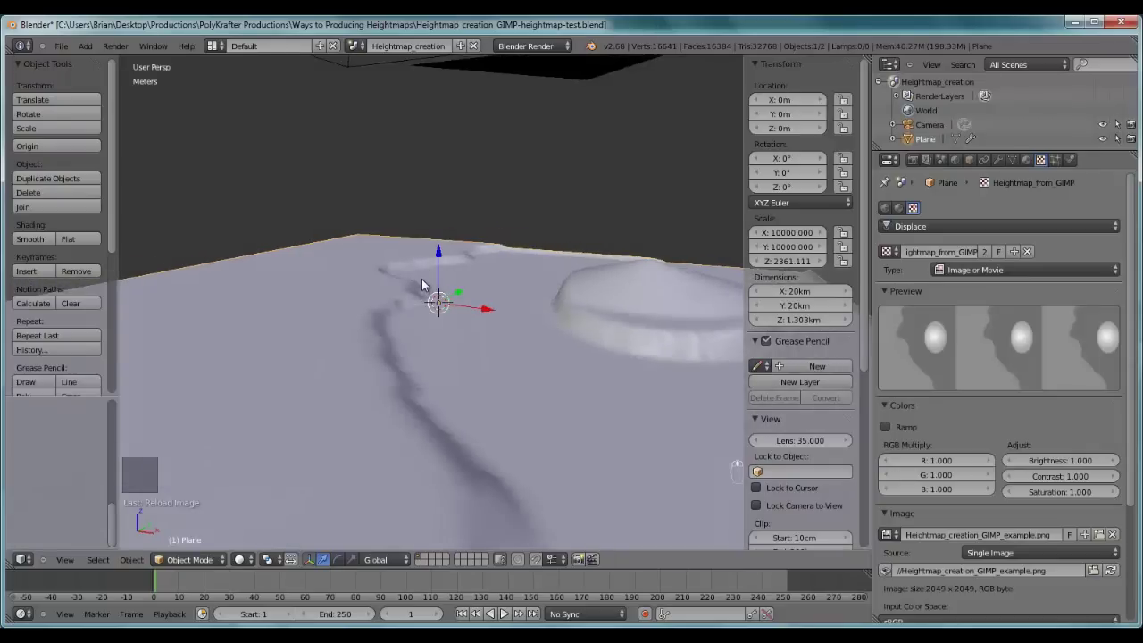
drag(424, 288, 525, 308)
scroll(525, 308, down, 2)
scroll(553, 280, down, 4)
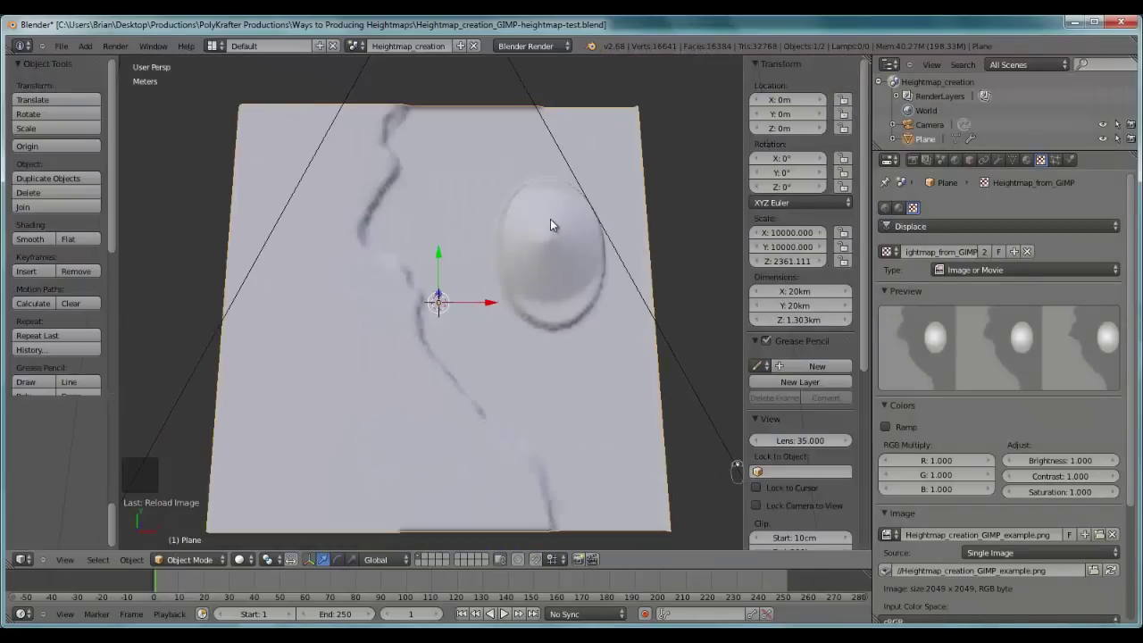
drag(551, 216, 560, 315)
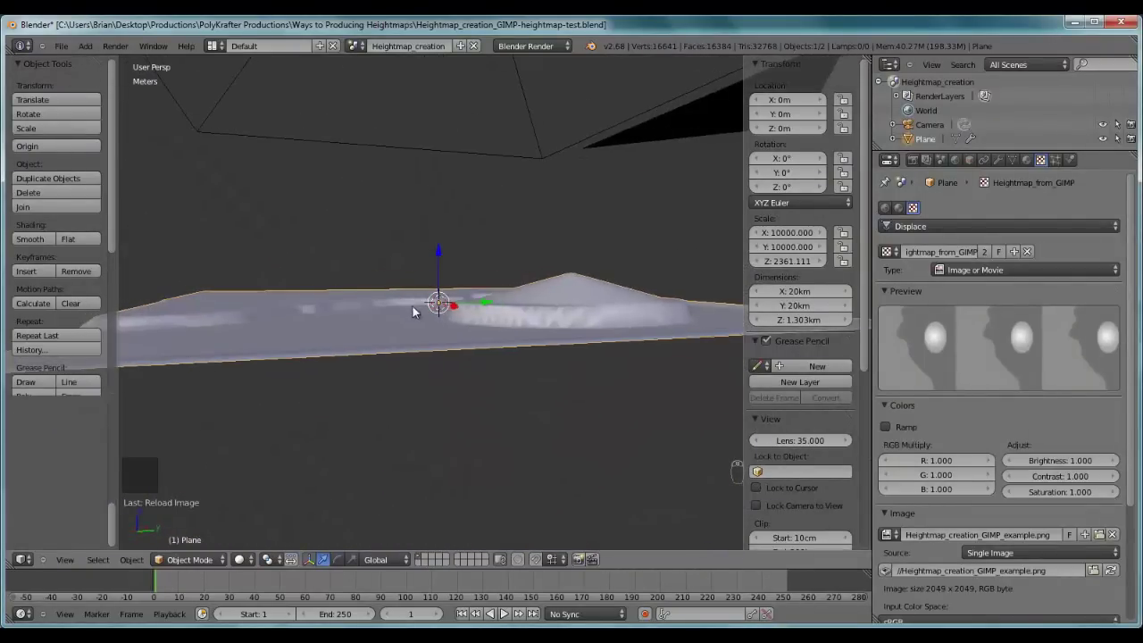
drag(422, 314, 395, 202)
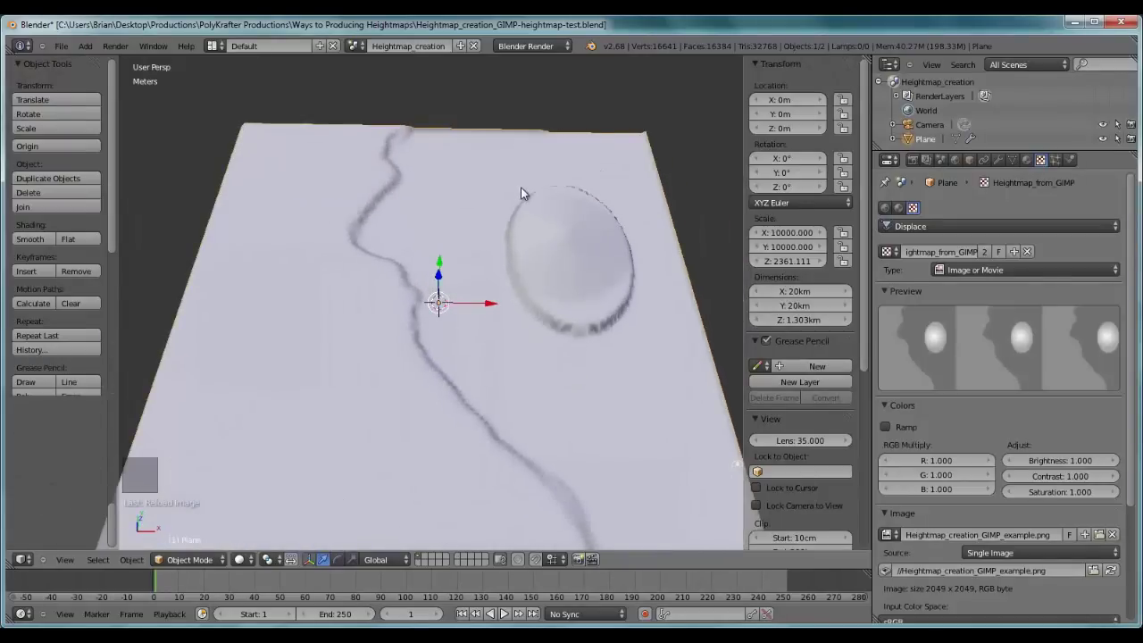
drag(520, 189, 505, 301)
scroll(504, 295, up, 3)
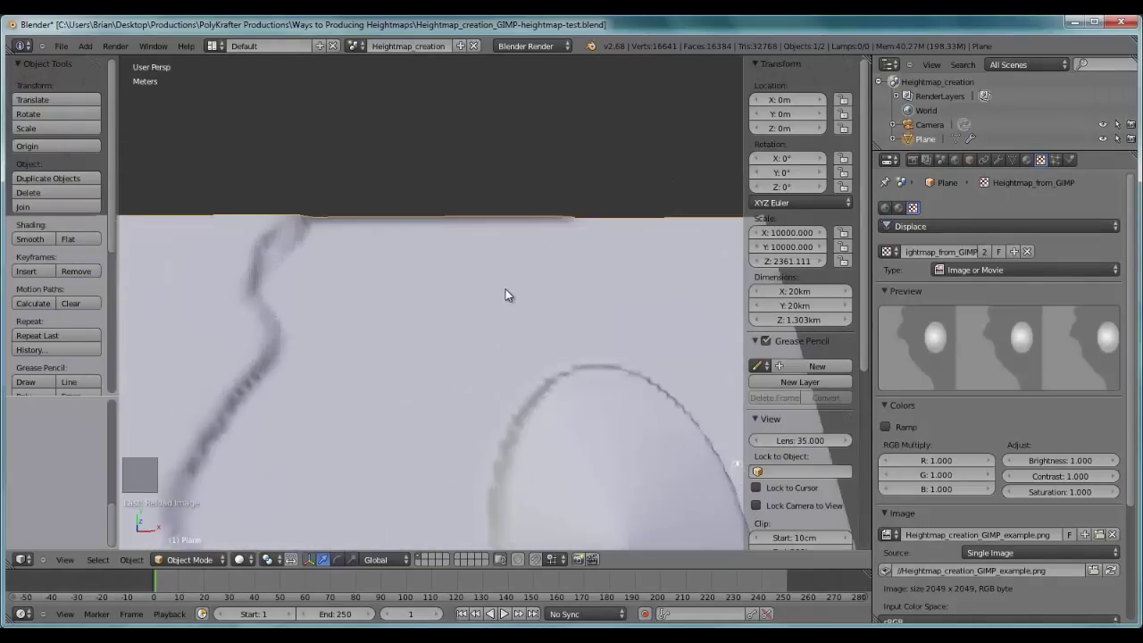
scroll(505, 295, up, 1)
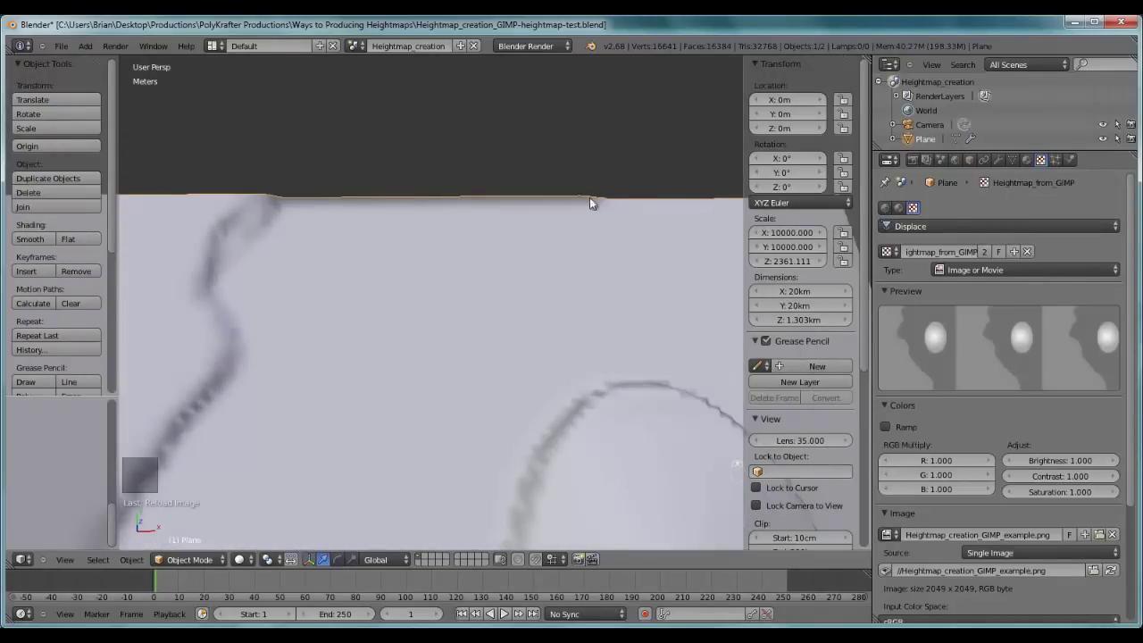
drag(556, 206, 563, 300)
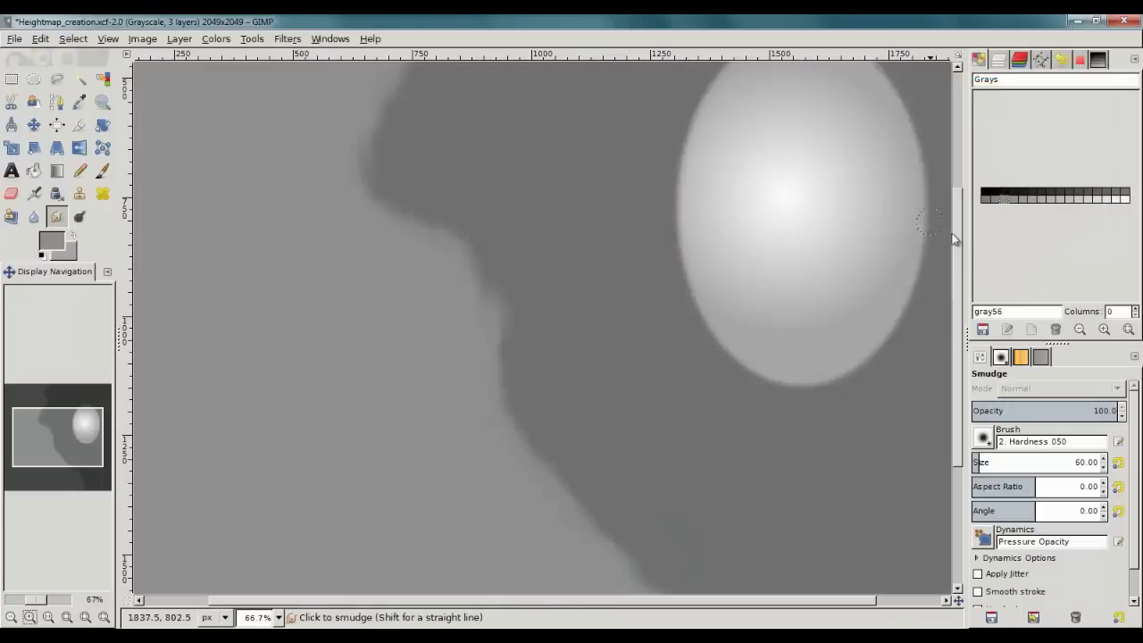
Move the GIMP canvas view to show the whole heightmap with its blurred cliff and bright hill
drag(954, 236, 968, 89)
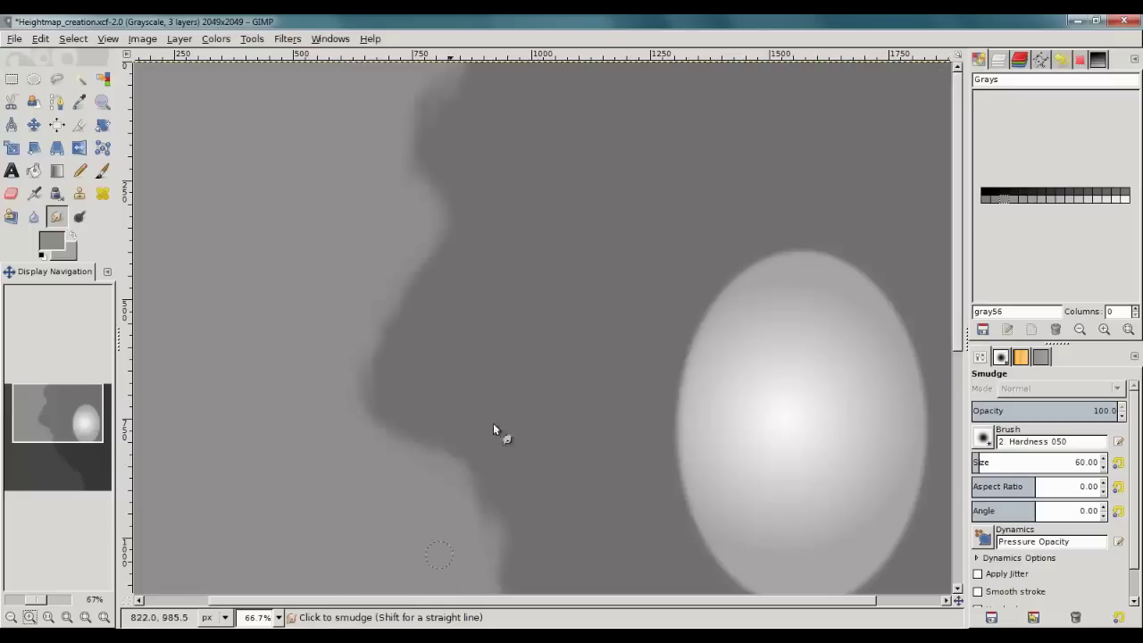
click(67, 617)
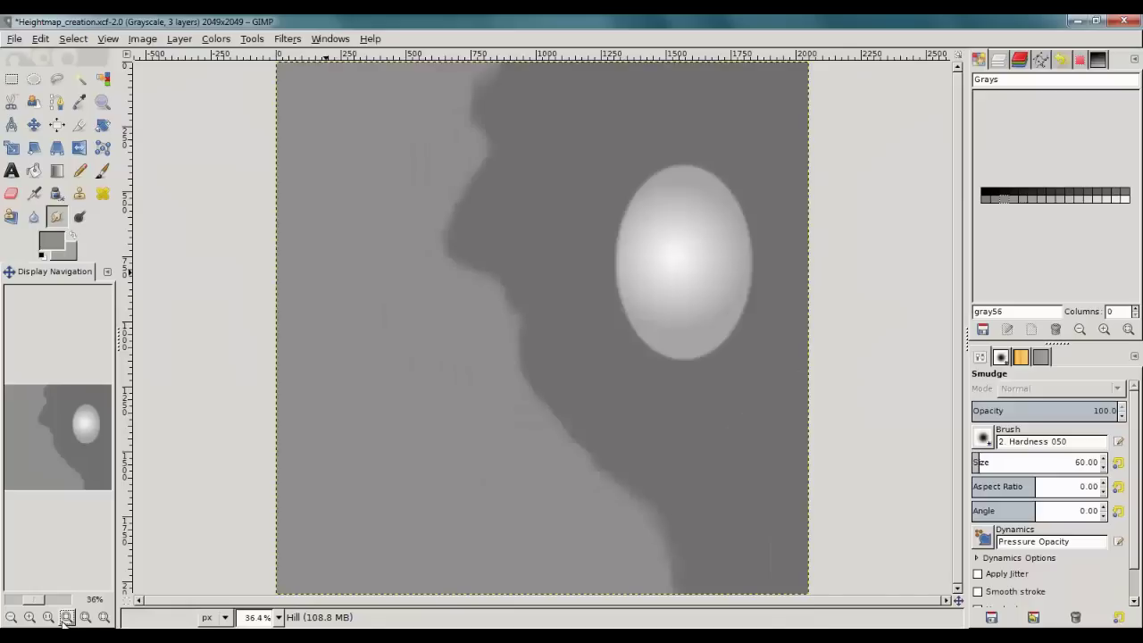